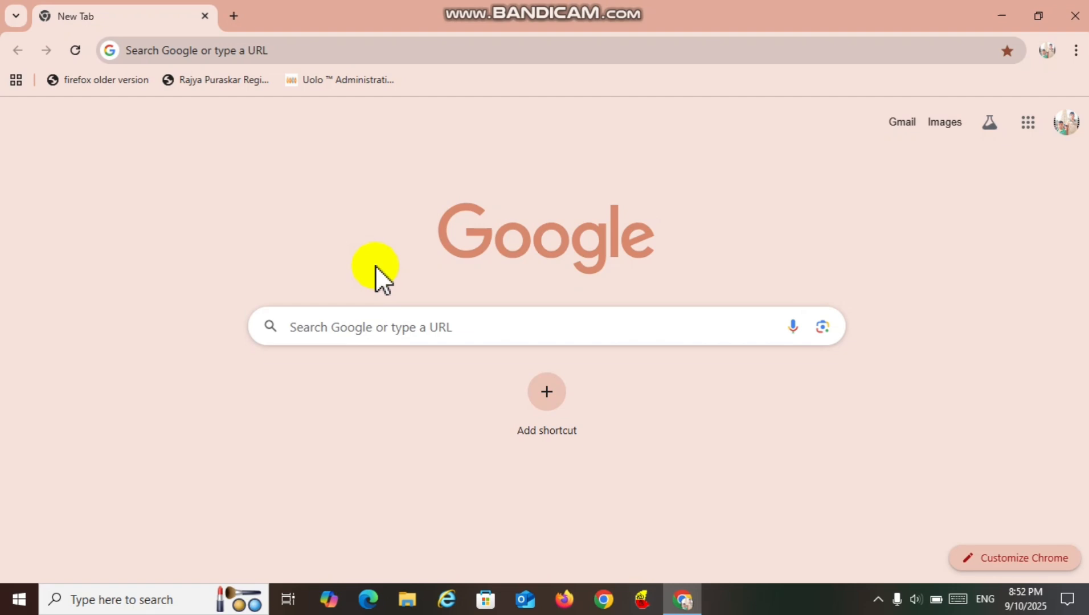
Open the Khan Academy website through a Google search for Khan Academy and dismiss its cookie notice.
{"action": "left_click", "coordinate": [333, 327]}
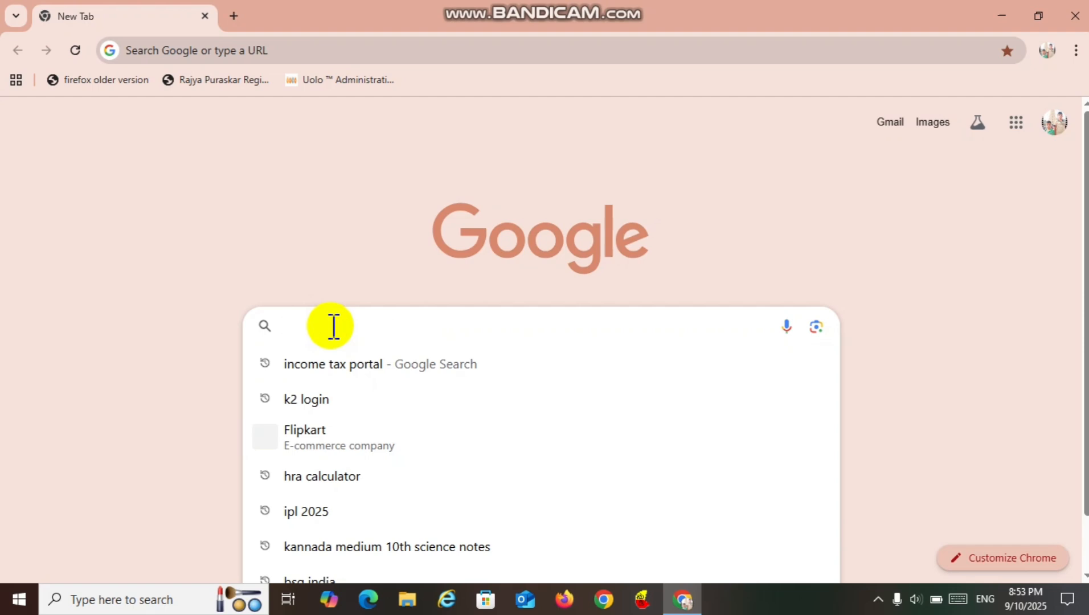
{"action": "type", "text": "khan academy"}
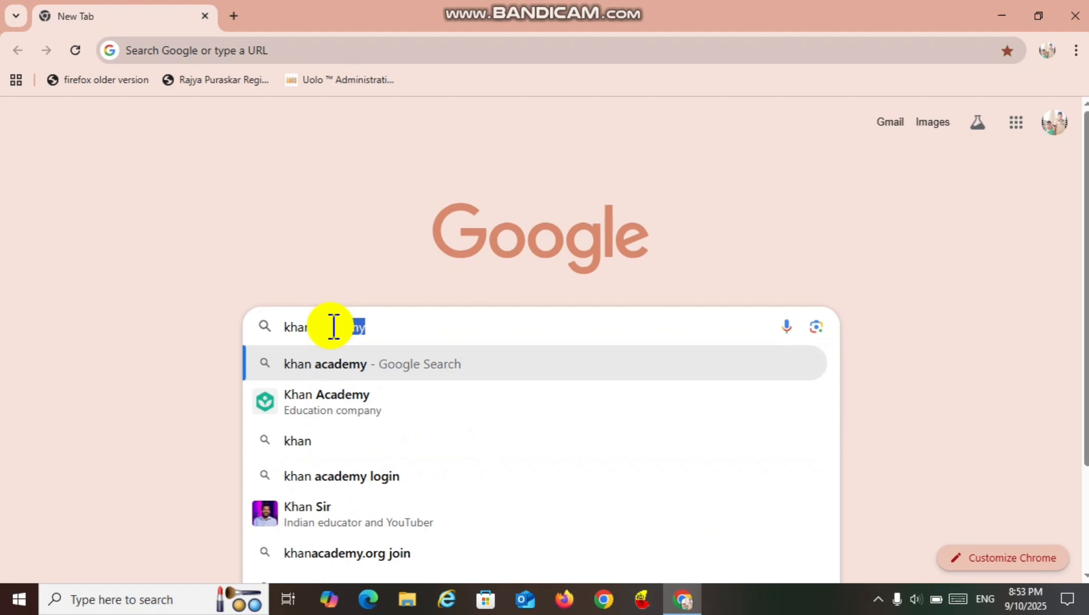
{"action": "left_click", "coordinate": [327, 401]}
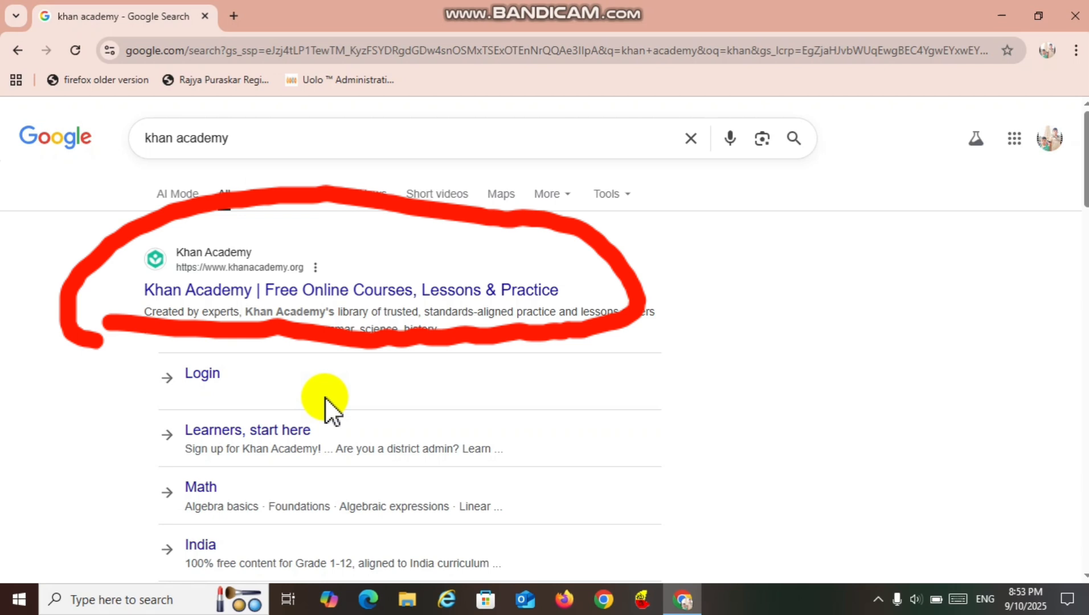
{"action": "left_click", "coordinate": [221, 273]}
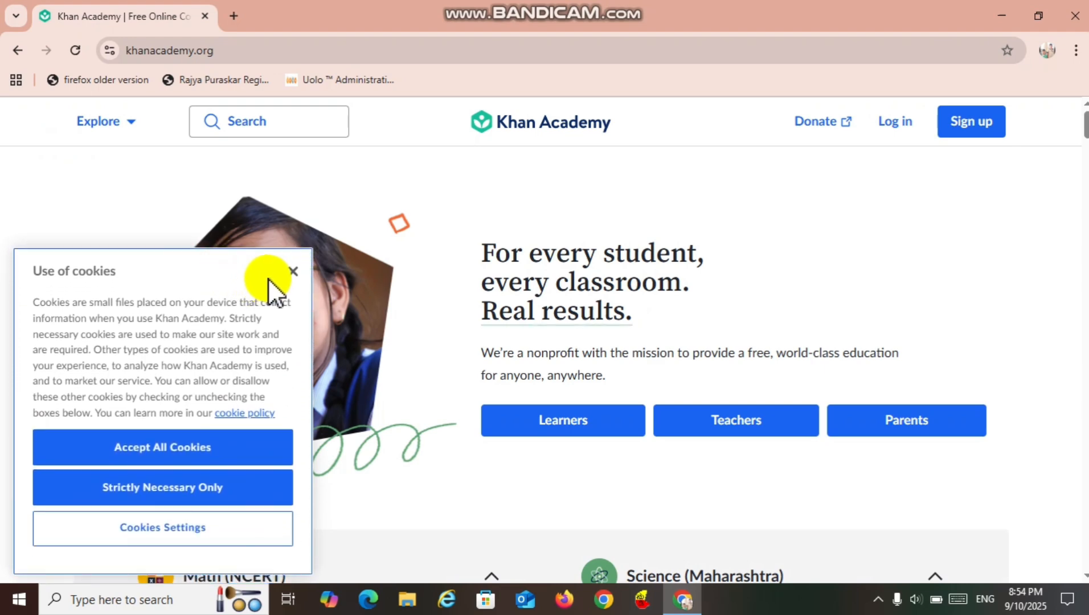
{"action": "left_click", "coordinate": [287, 274]}
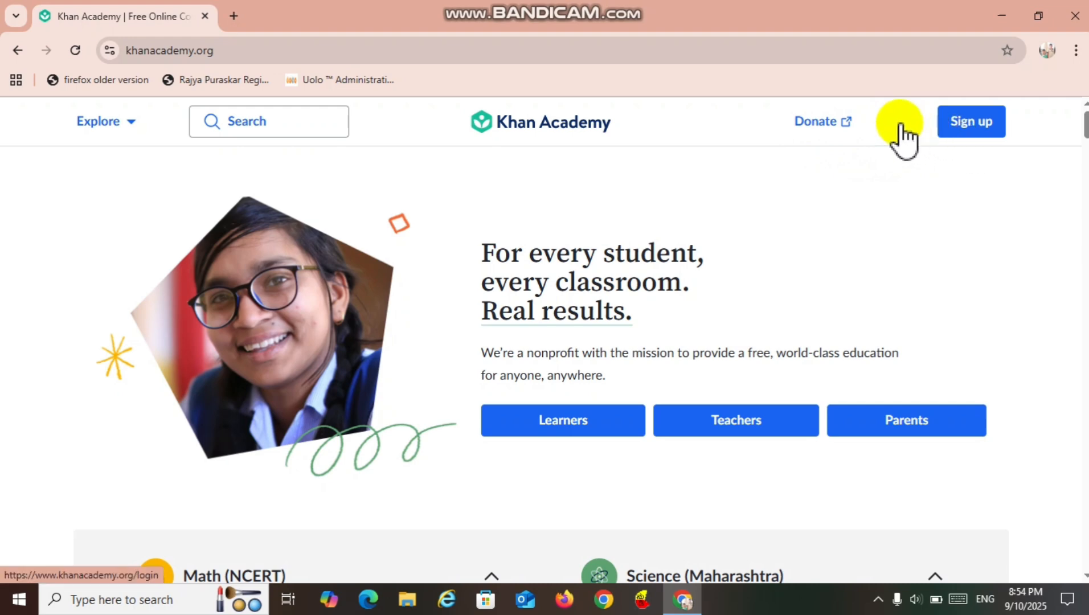
Sign up for Khan Academy as a teacher with the existing Google account, allowing access to its profile information.
{"action": "left_click", "coordinate": [962, 136]}
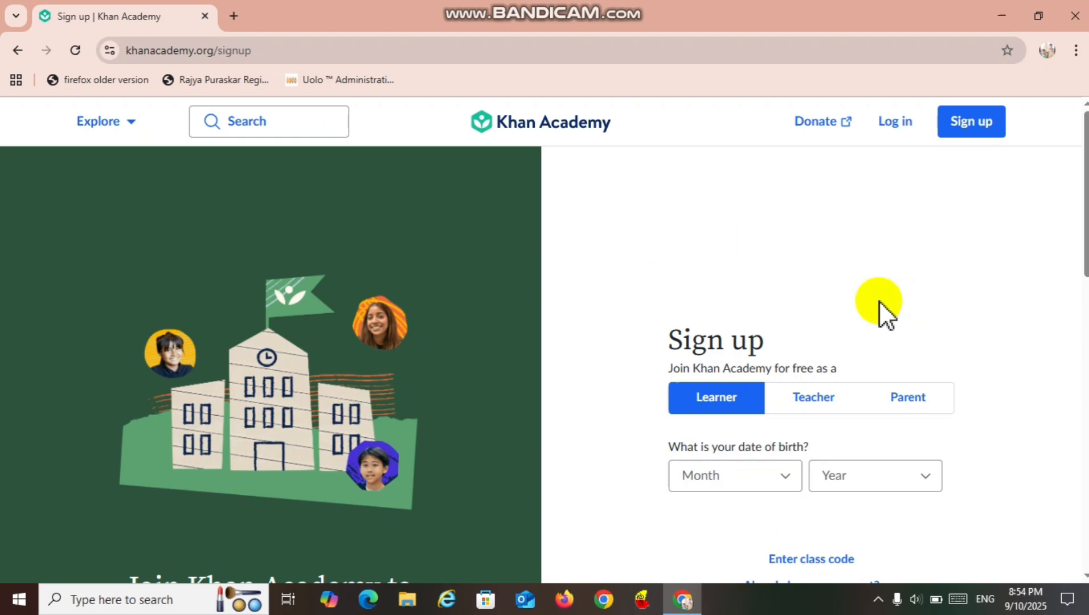
{"action": "left_click", "coordinate": [818, 397]}
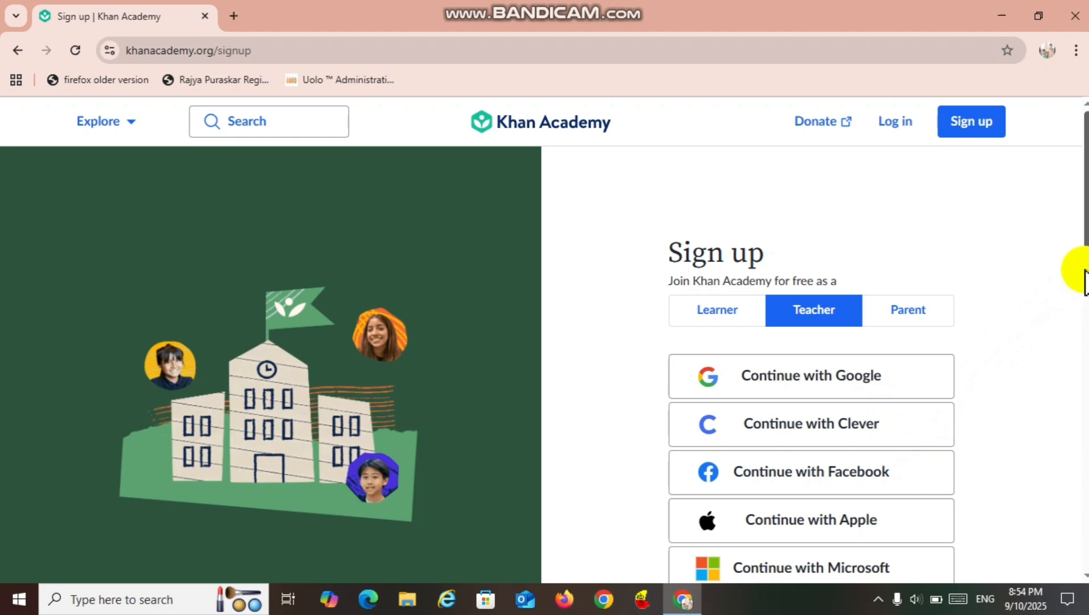
{"action": "left_click_drag", "start_coordinate": [1086, 273], "coordinate": [1084, 323]}
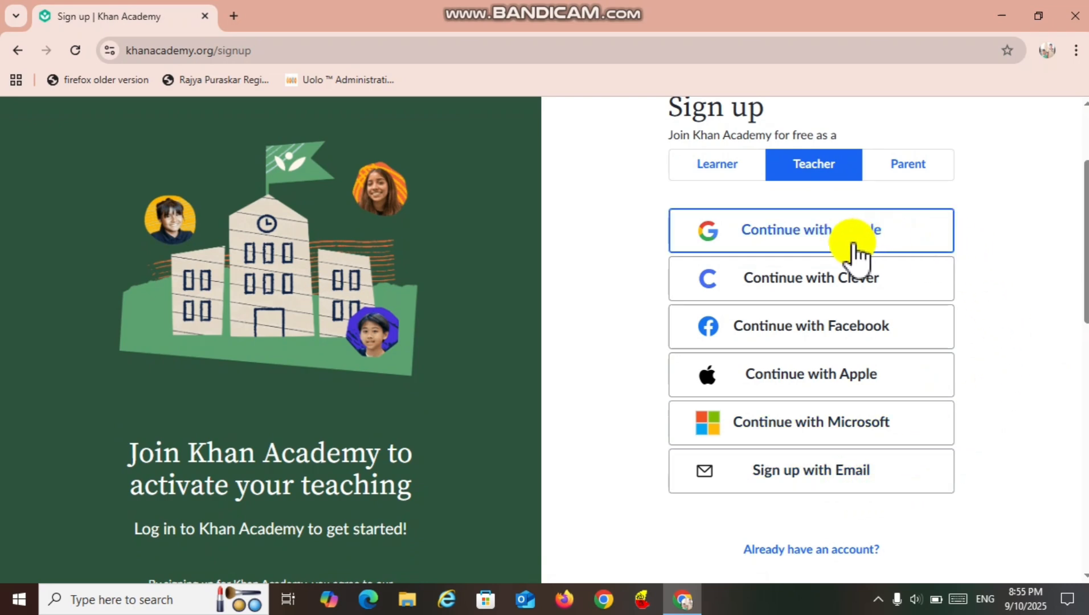
{"action": "left_click", "coordinate": [828, 239]}
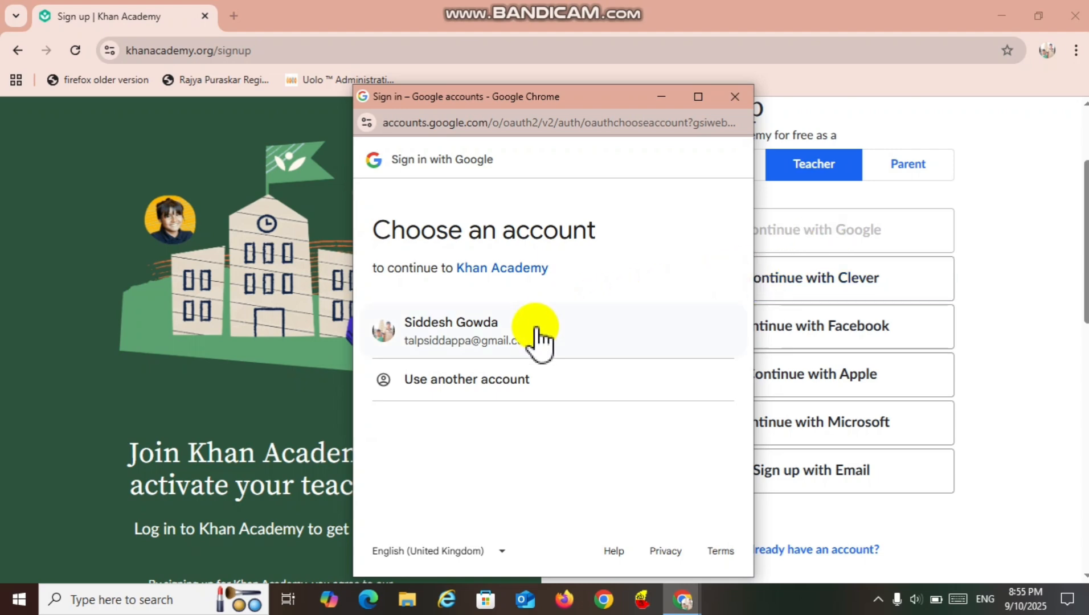
{"action": "left_click", "coordinate": [490, 344]}
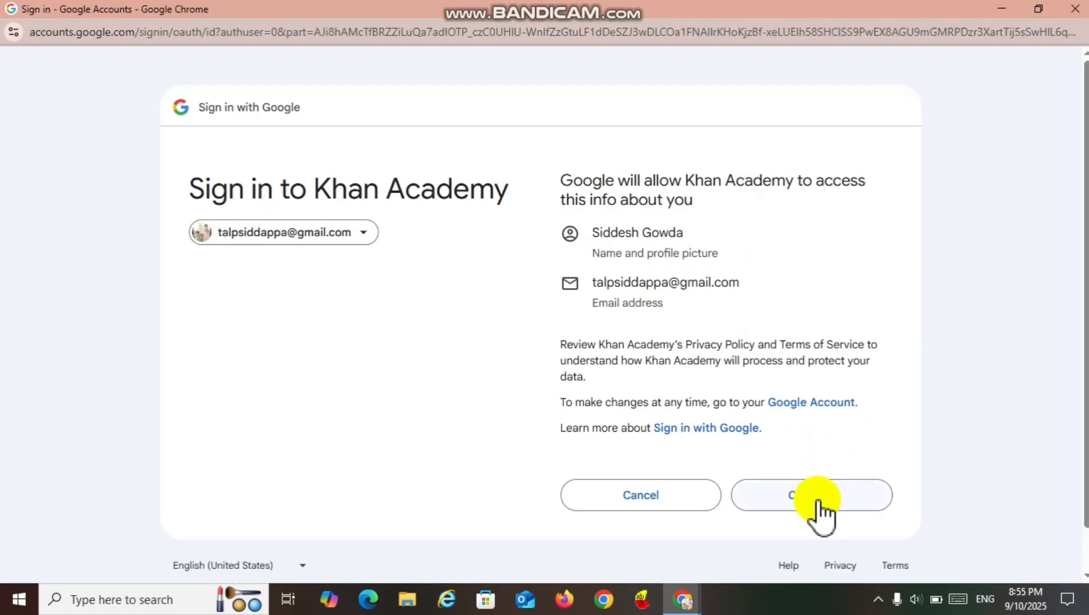
{"action": "left_click", "coordinate": [818, 500]}
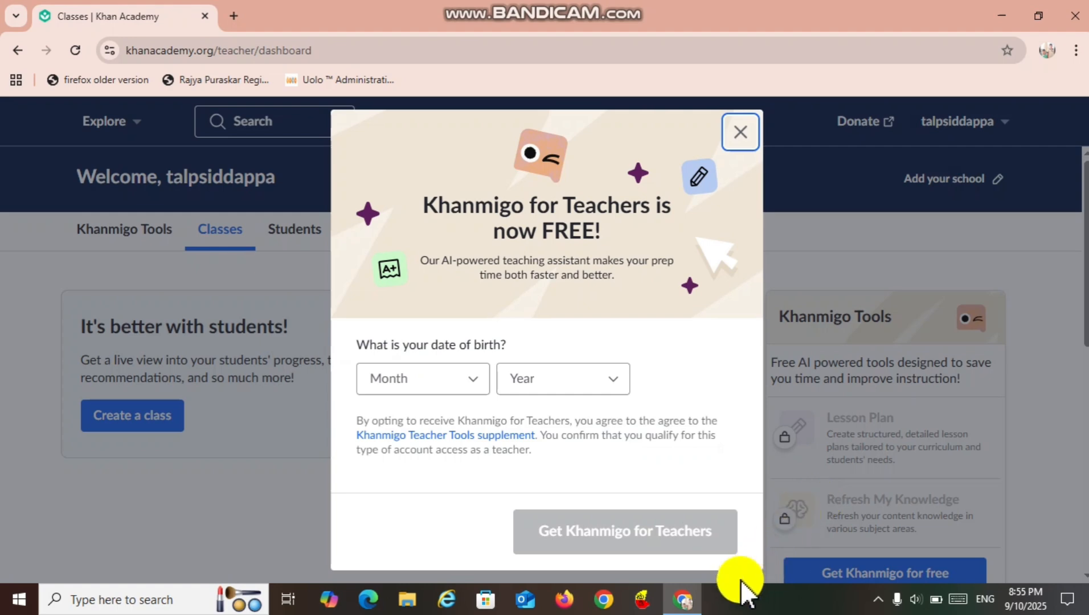
Enter the teacher's birth month and year and get Khanmigo for Teachers.
{"action": "left_click", "coordinate": [476, 392]}
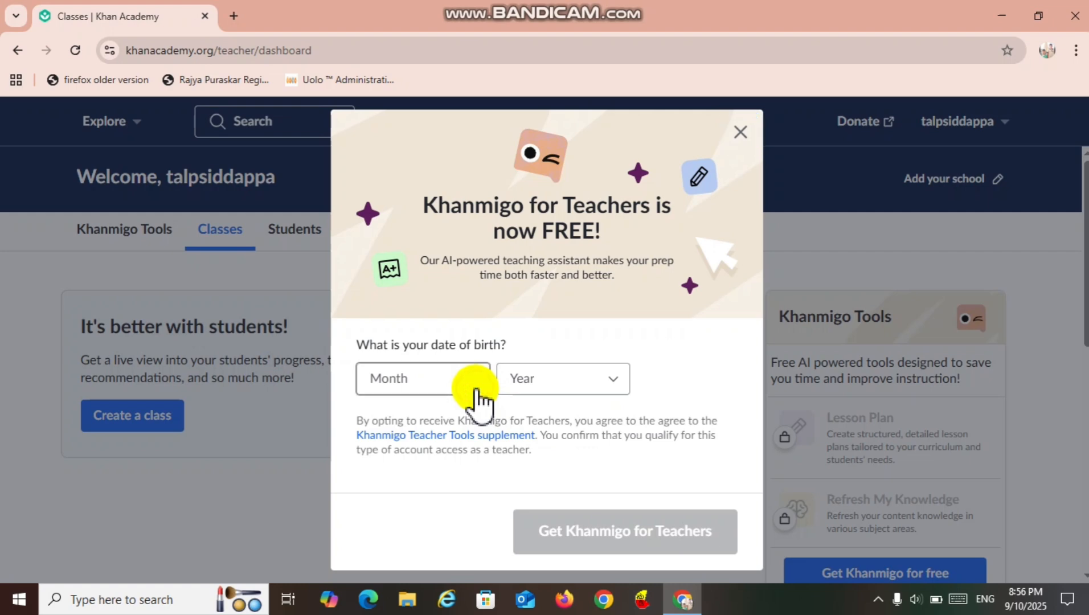
{"action": "left_click", "coordinate": [462, 311]}
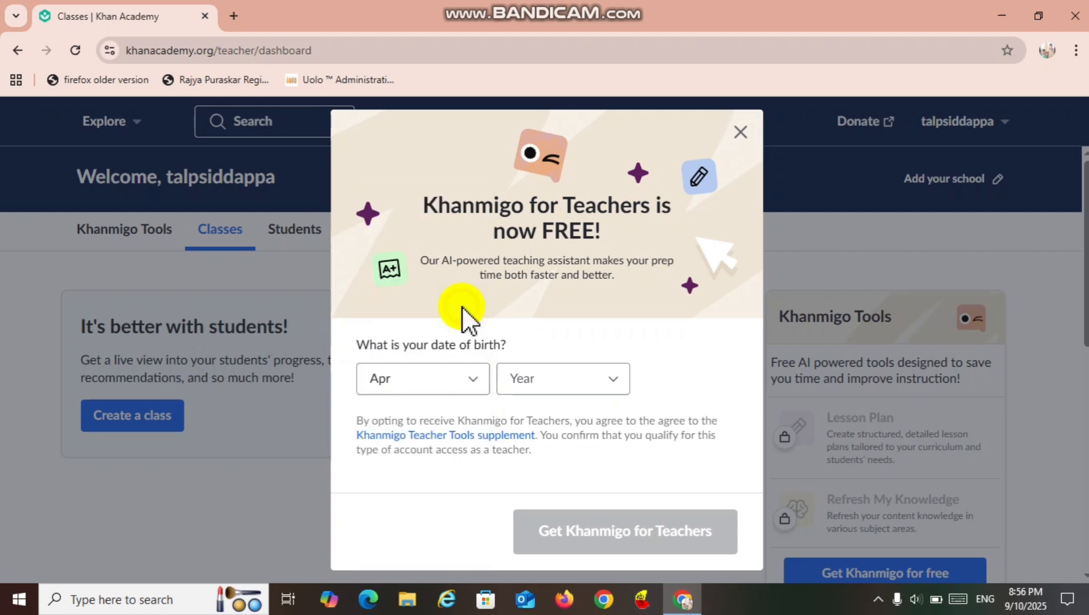
{"action": "left_click", "coordinate": [608, 384]}
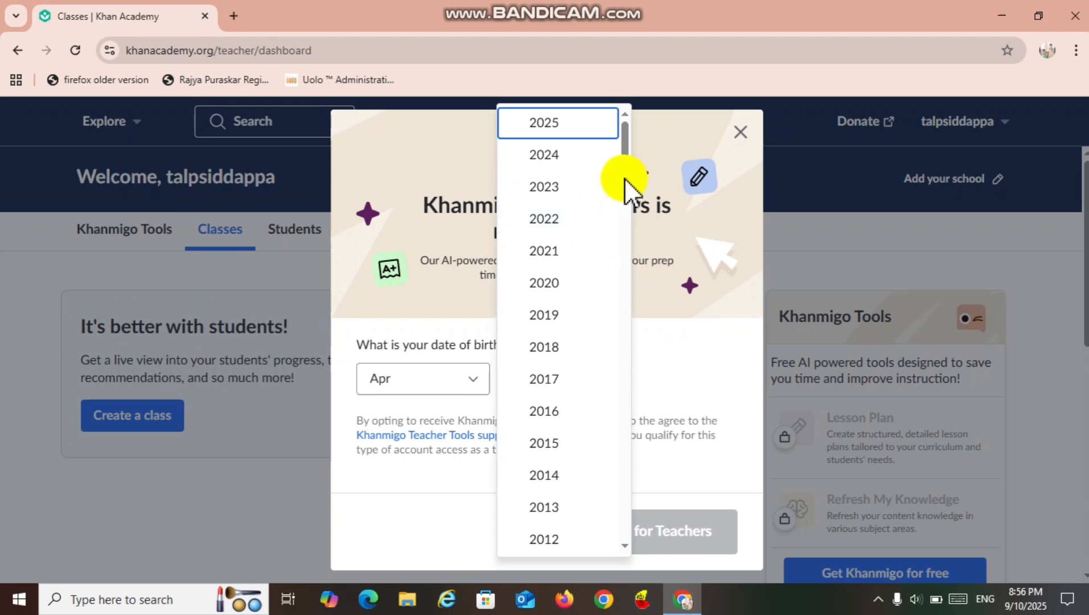
{"action": "left_click_drag", "start_coordinate": [625, 163], "coordinate": [613, 290]}
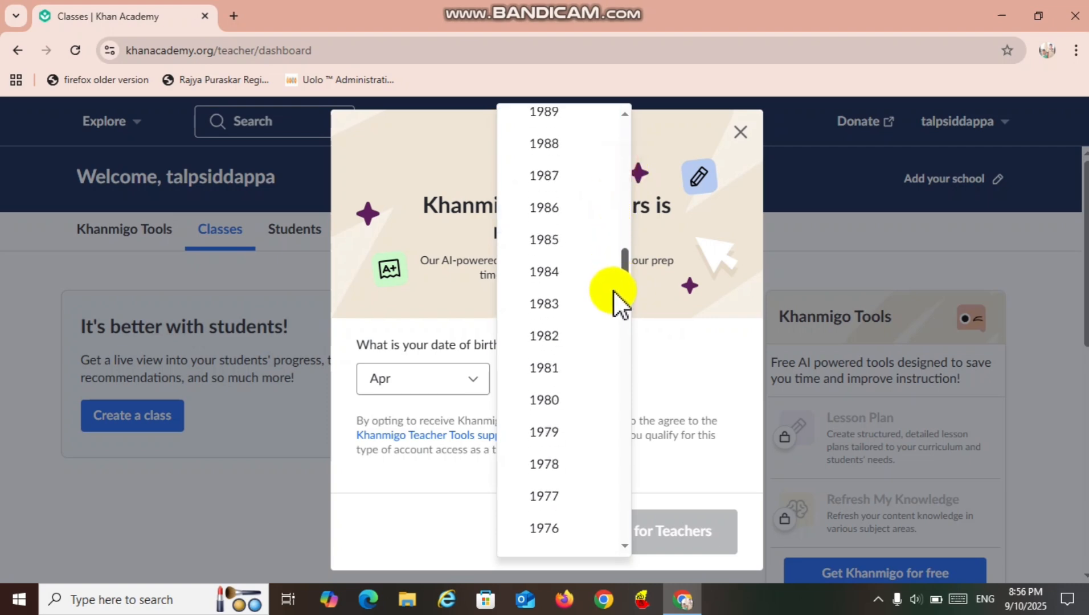
{"action": "left_click", "coordinate": [586, 360]}
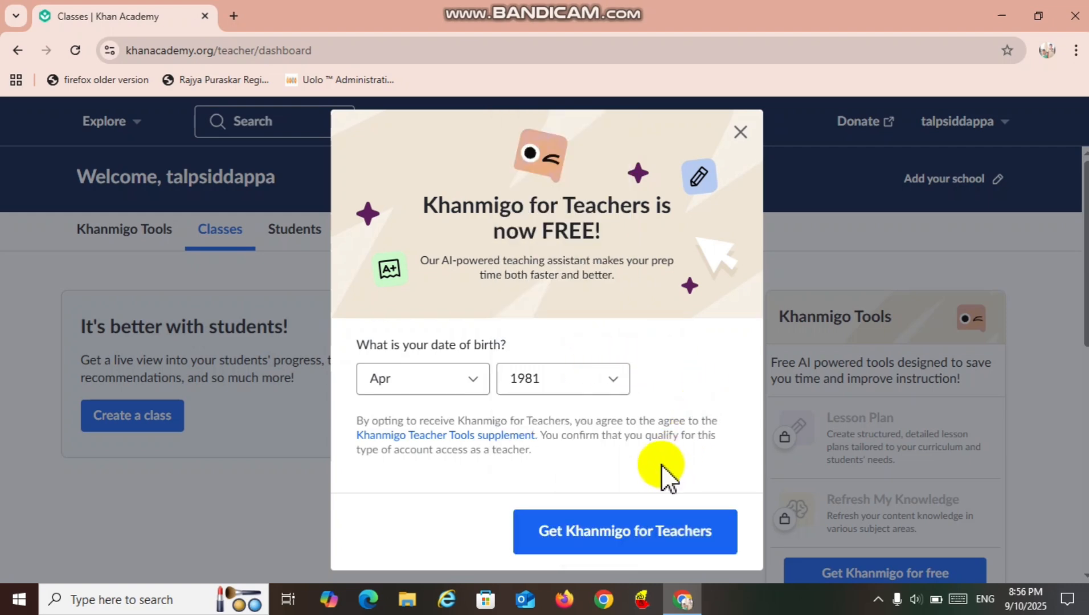
{"action": "left_click", "coordinate": [552, 539]}
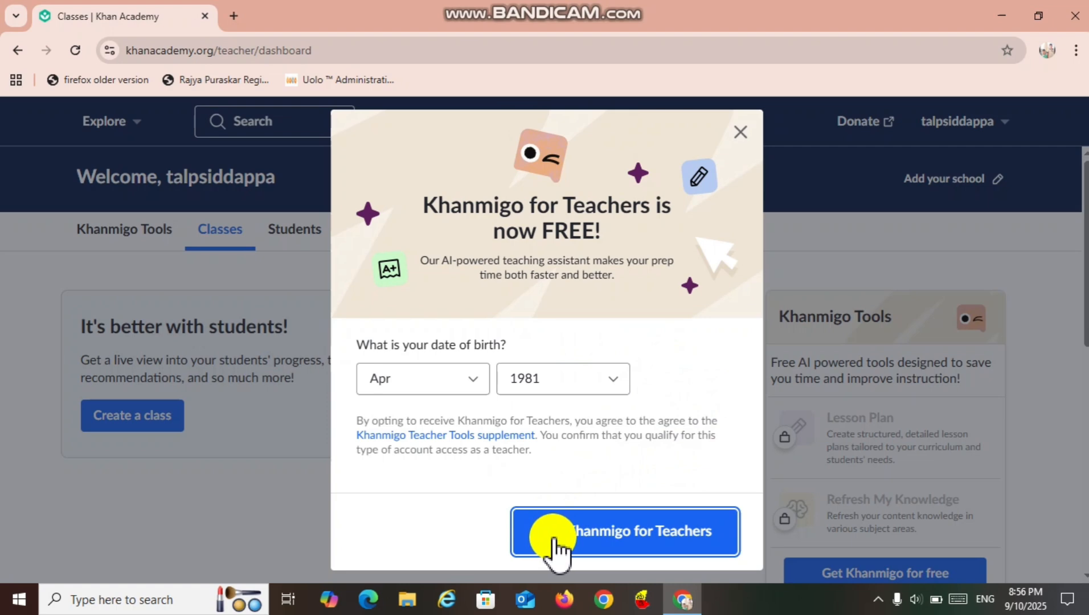
{"action": "left_click", "coordinate": [625, 548]}
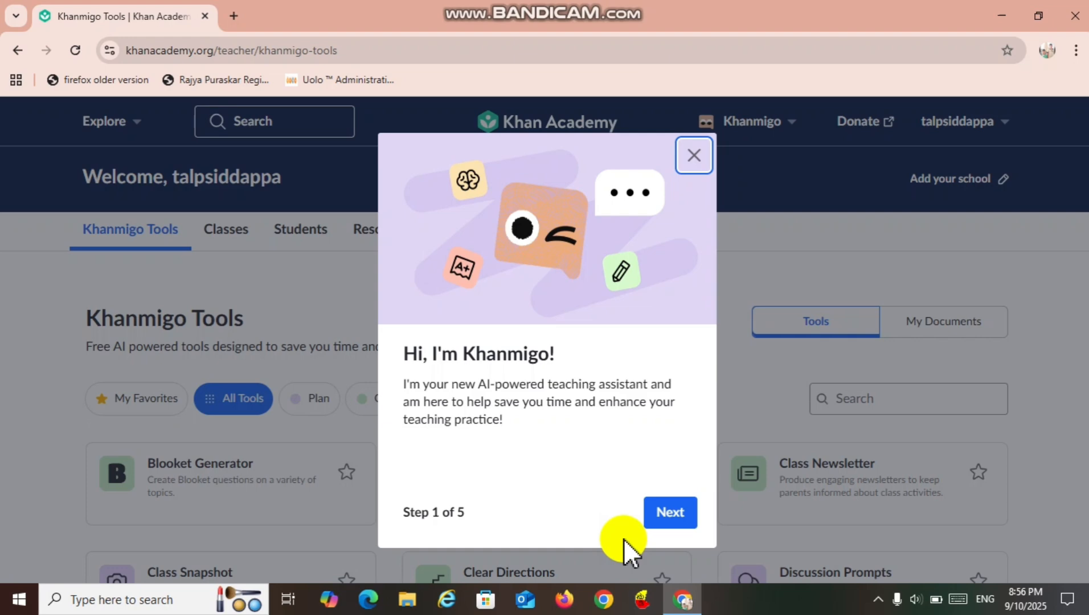
Complete the five-step Khanmigo introduction and view the Plan and Create tool categories.
{"action": "left_click", "coordinate": [664, 516]}
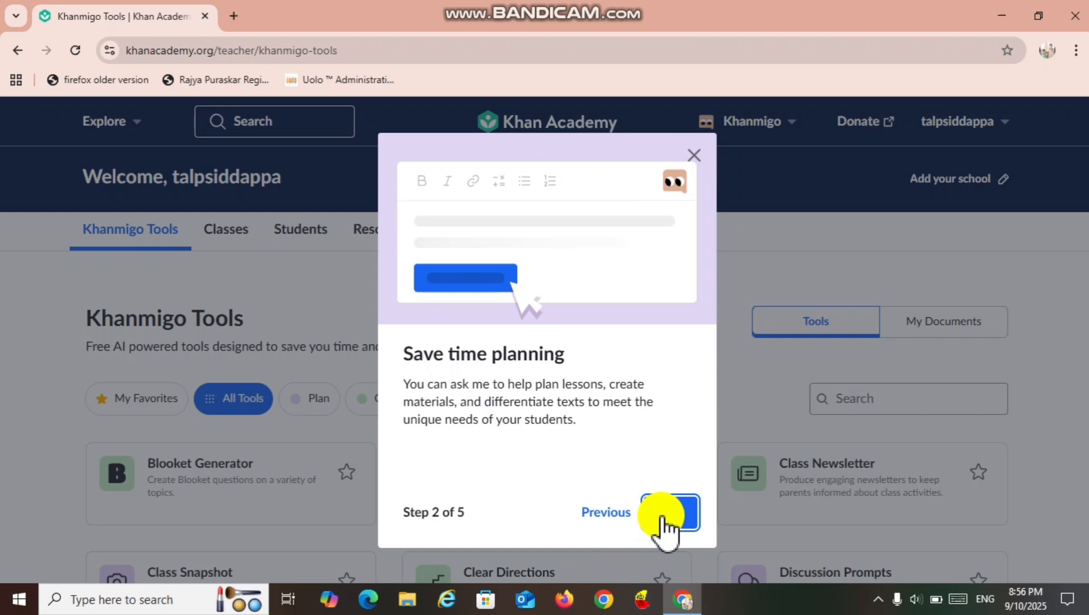
{"action": "left_click", "coordinate": [663, 516]}
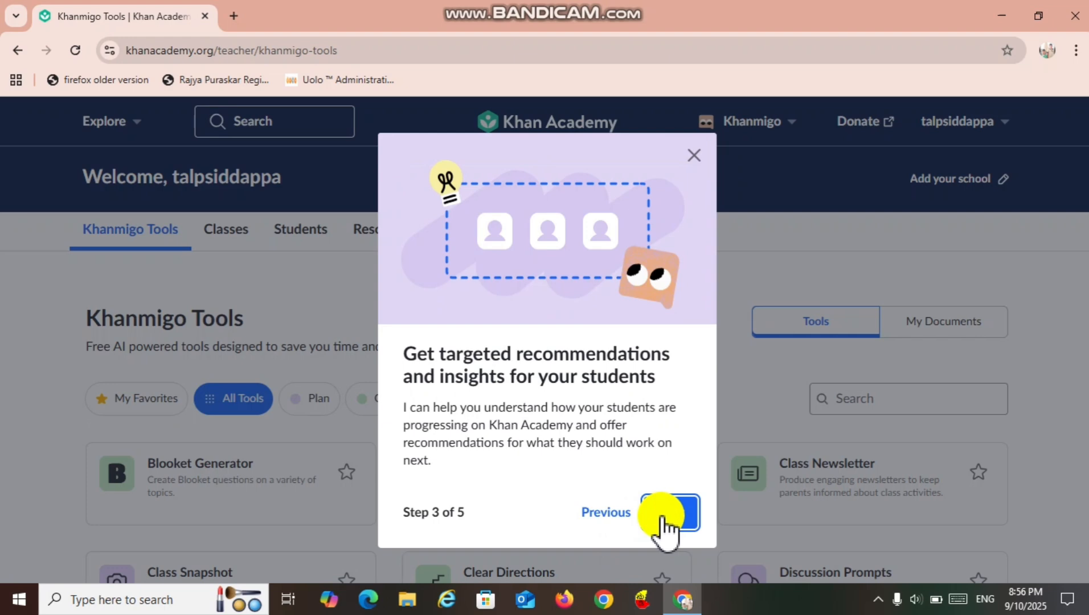
{"action": "left_click", "coordinate": [667, 527]}
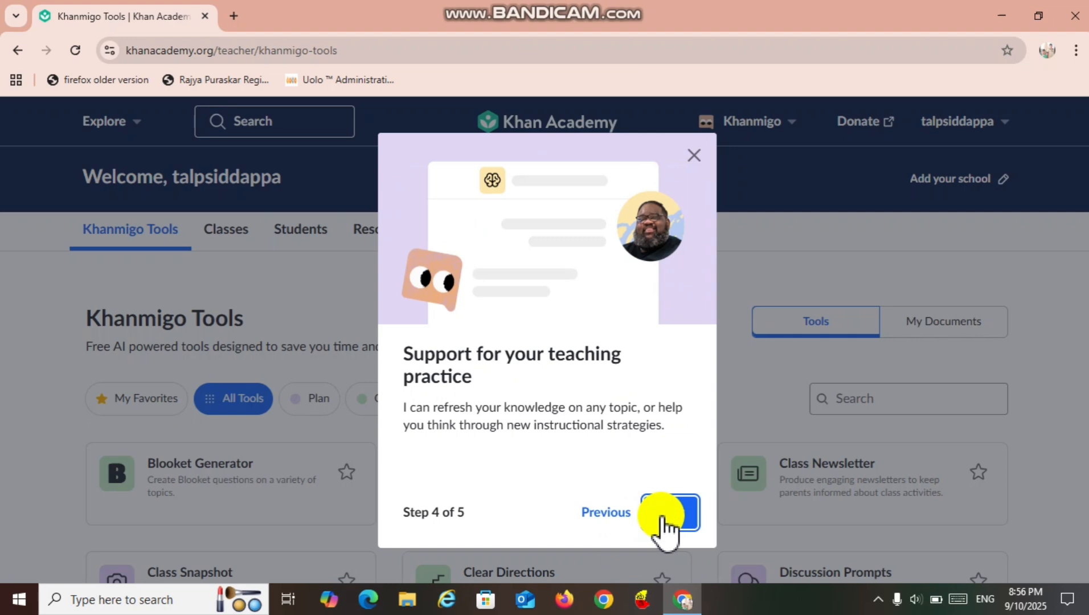
{"action": "left_click", "coordinate": [667, 527]}
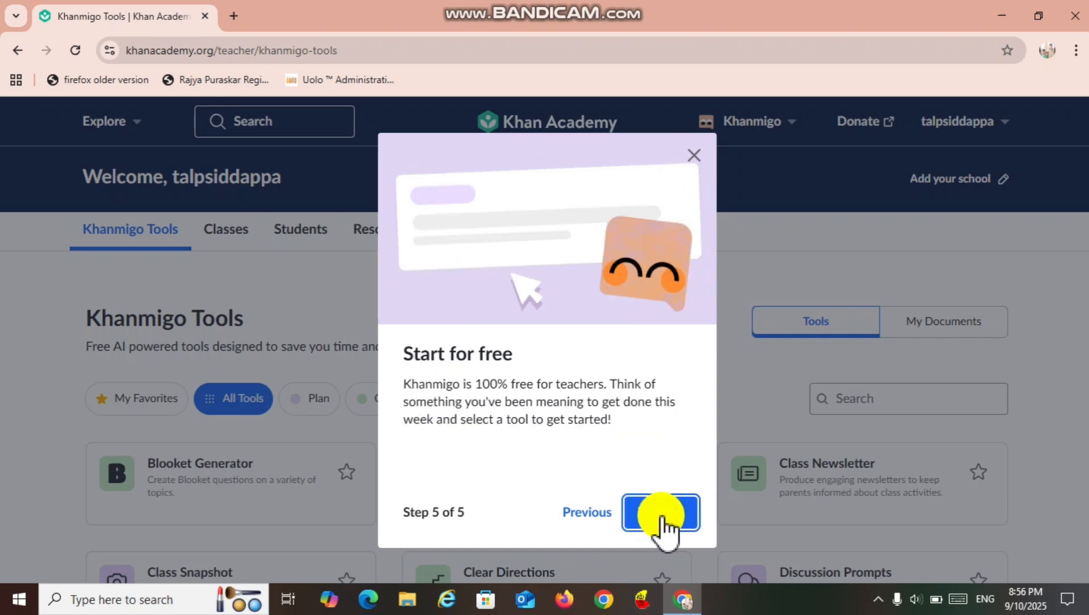
{"action": "left_click", "coordinate": [661, 521]}
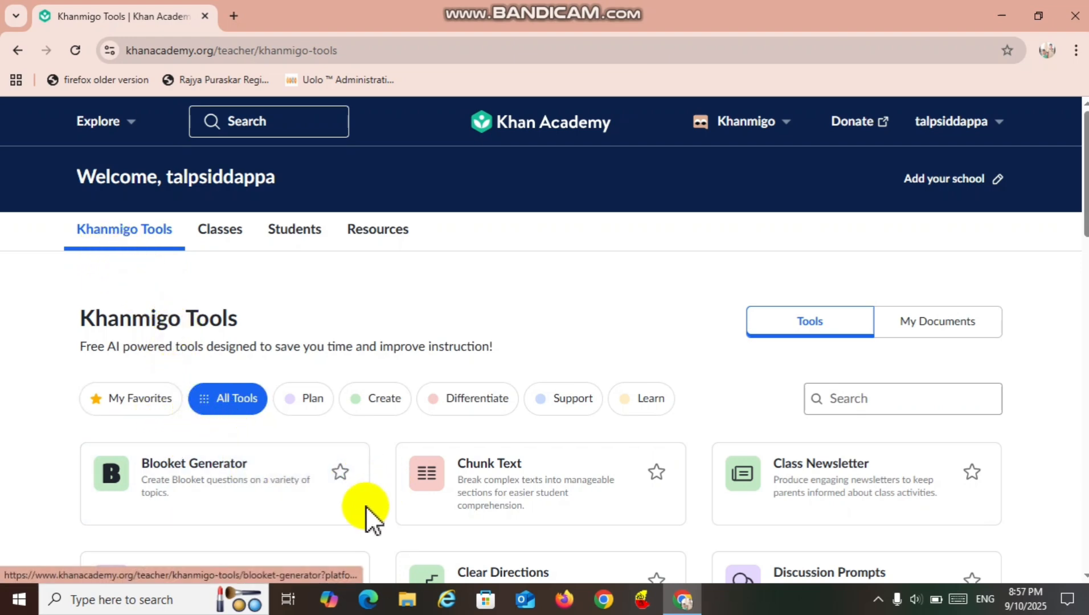
{"action": "left_click", "coordinate": [304, 411]}
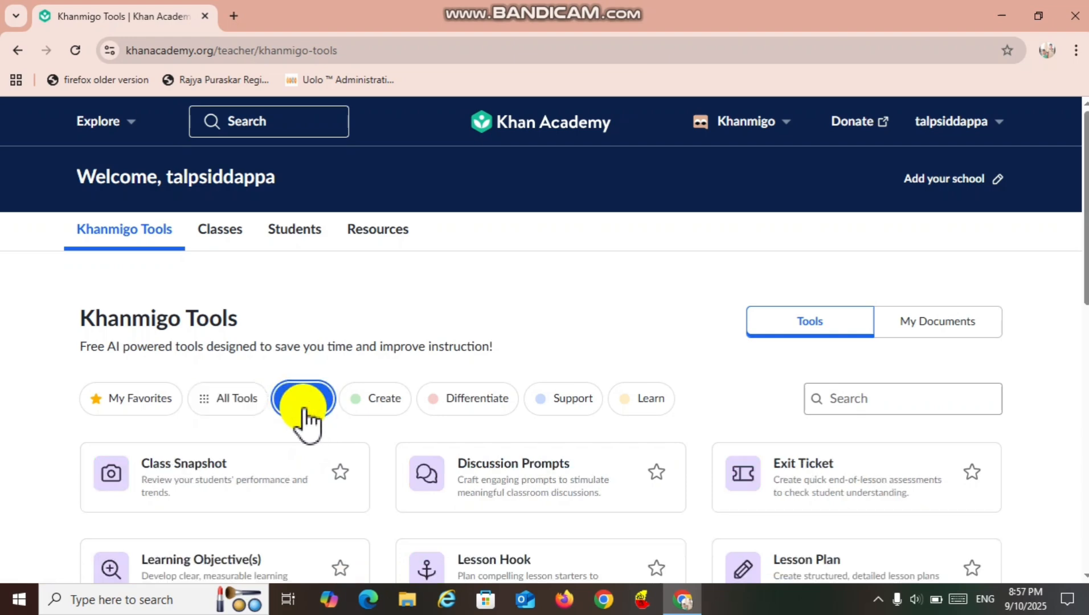
{"action": "left_click", "coordinate": [357, 411]}
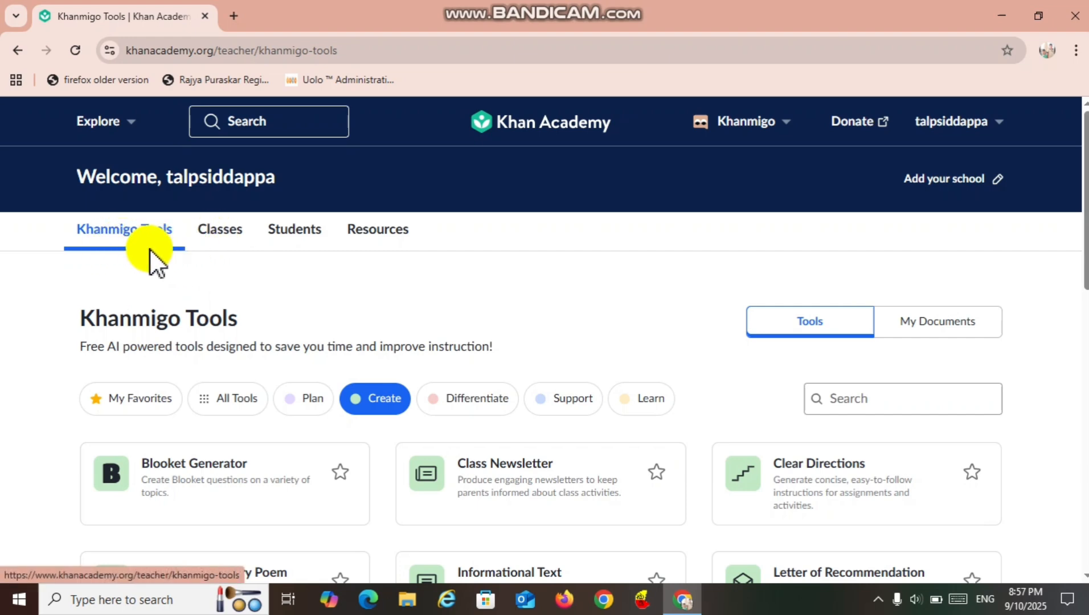
Start creating a class and save the answer "Yes" to being a teacher using Khan Academy on behalf of a school.
{"action": "left_click", "coordinate": [221, 237]}
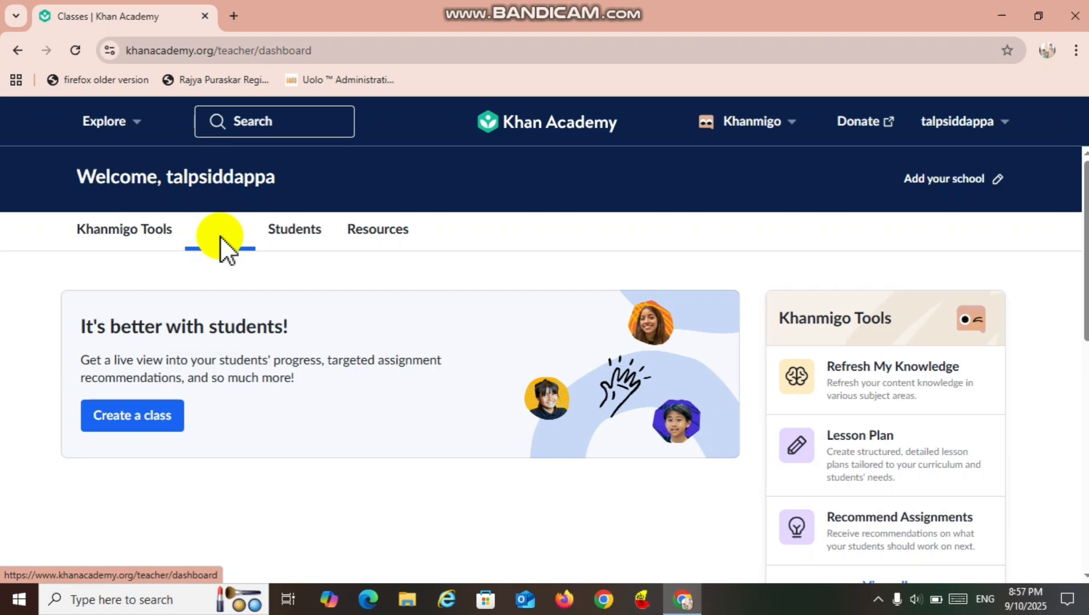
{"action": "left_click", "coordinate": [125, 425]}
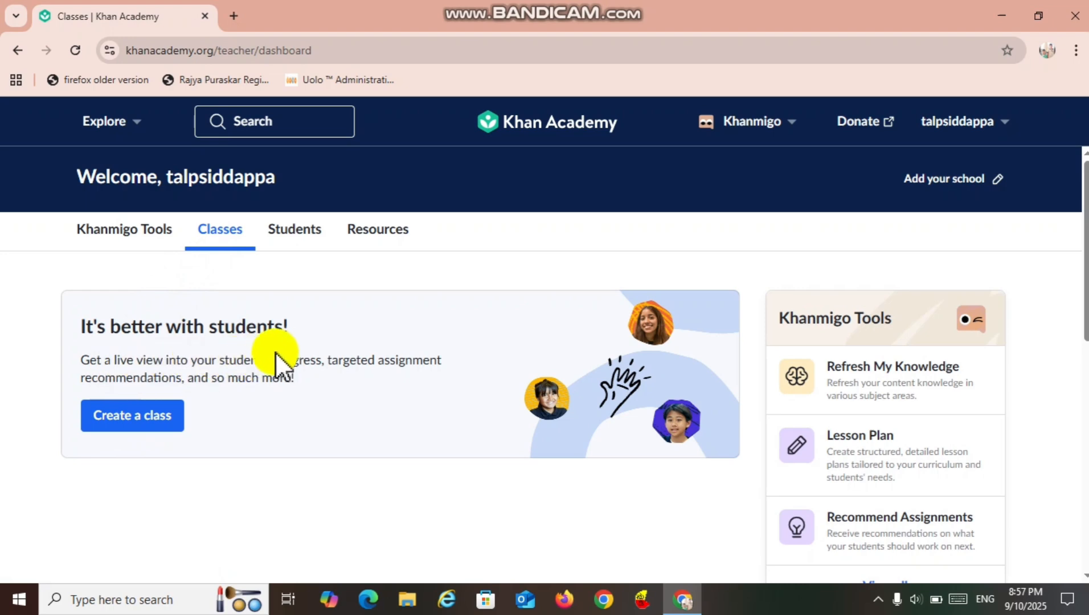
{"action": "left_click", "coordinate": [141, 422]}
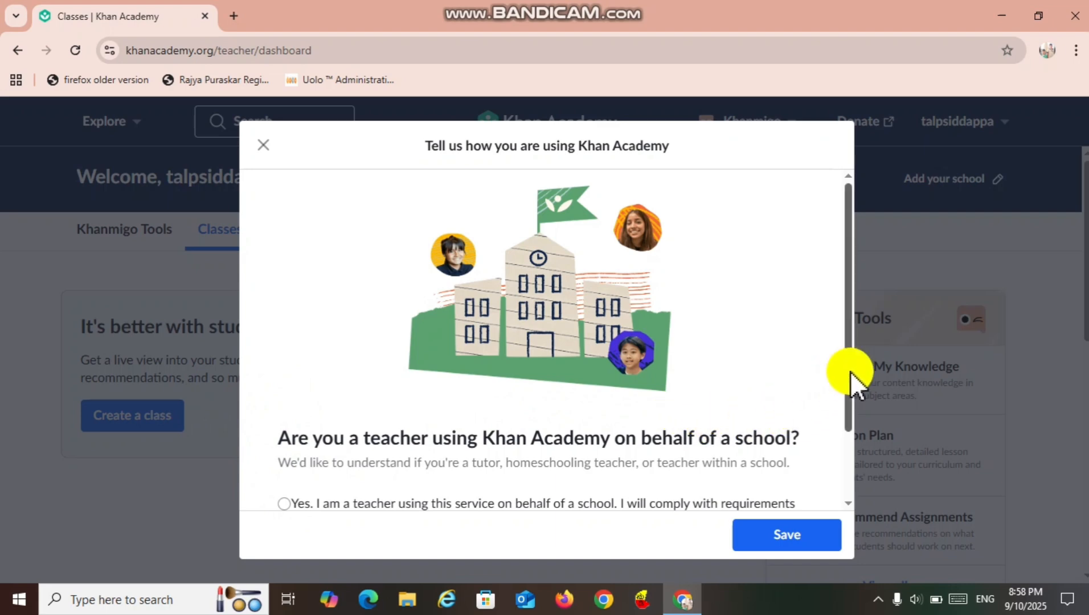
{"action": "left_click_drag", "start_coordinate": [846, 377], "coordinate": [843, 456]}
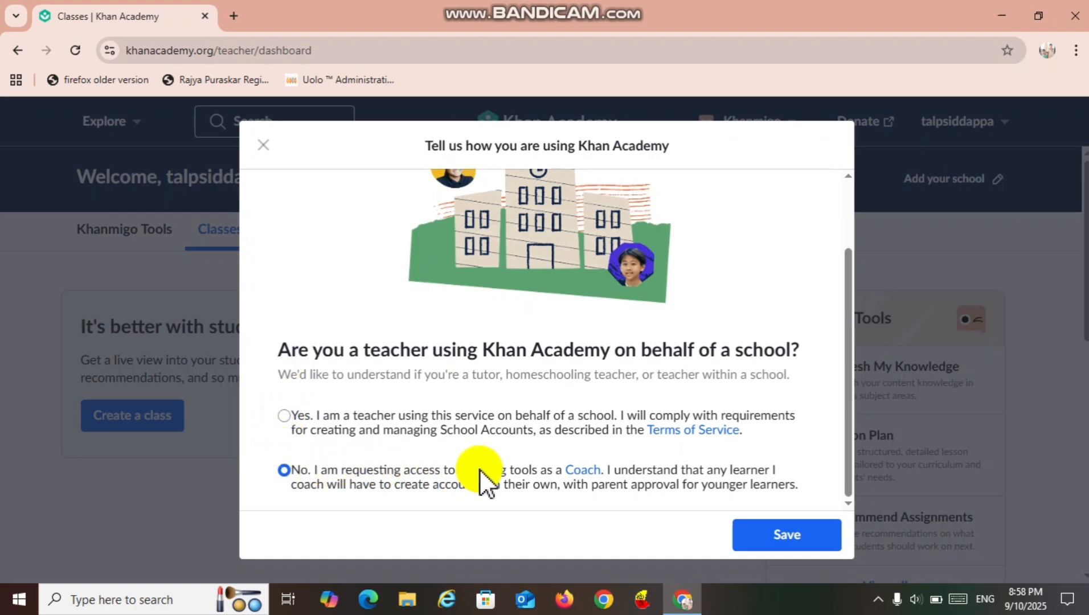
{"action": "left_click", "coordinate": [287, 416]}
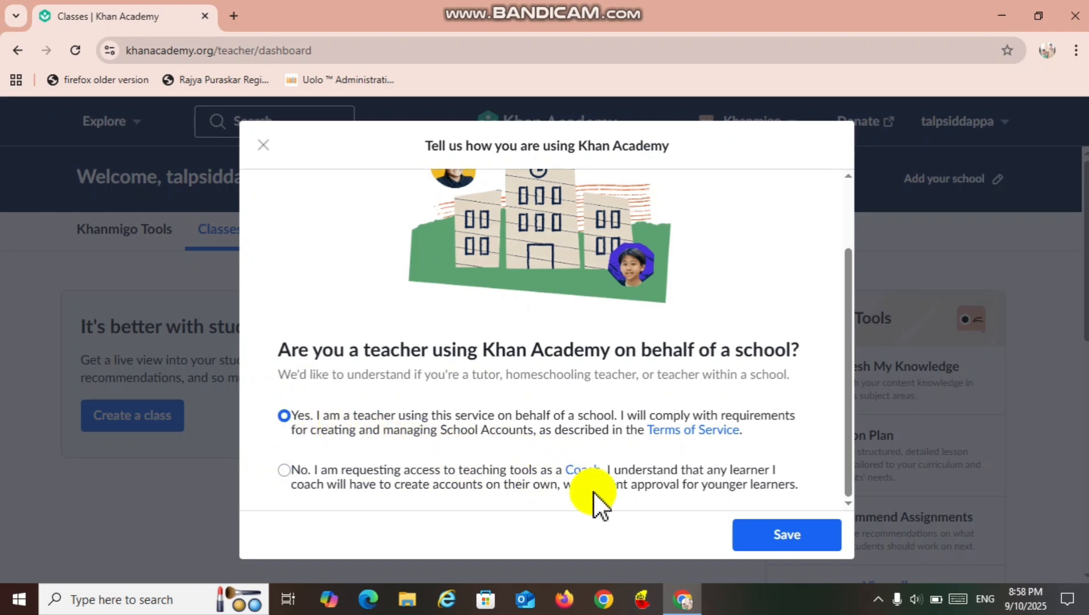
{"action": "left_click", "coordinate": [756, 536]}
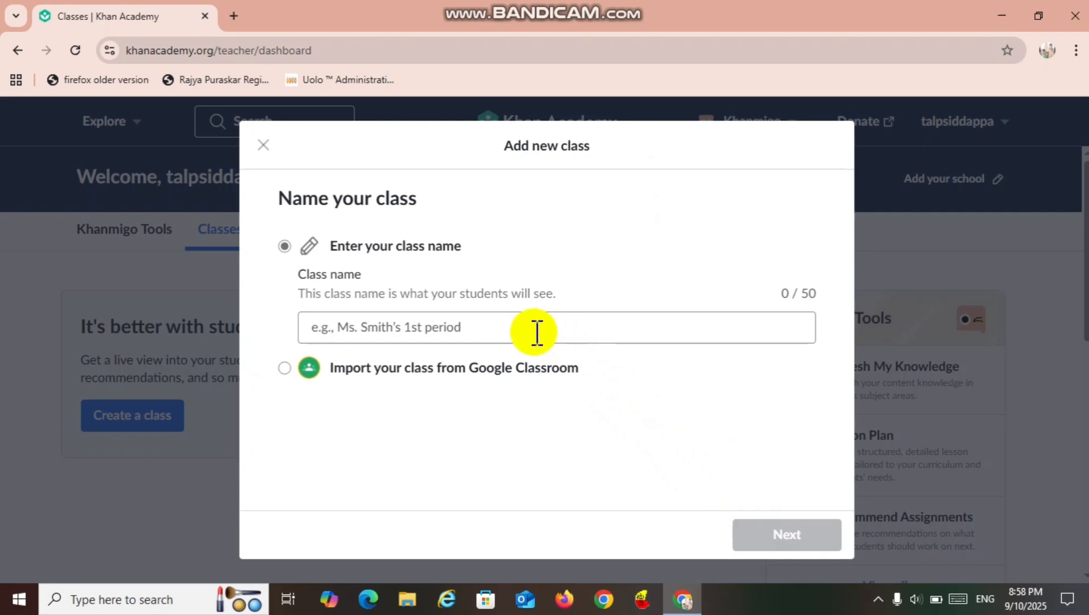
Name the new class SCIENCE 8TH STD and continue to its course selection.
{"action": "left_click", "coordinate": [489, 327]}
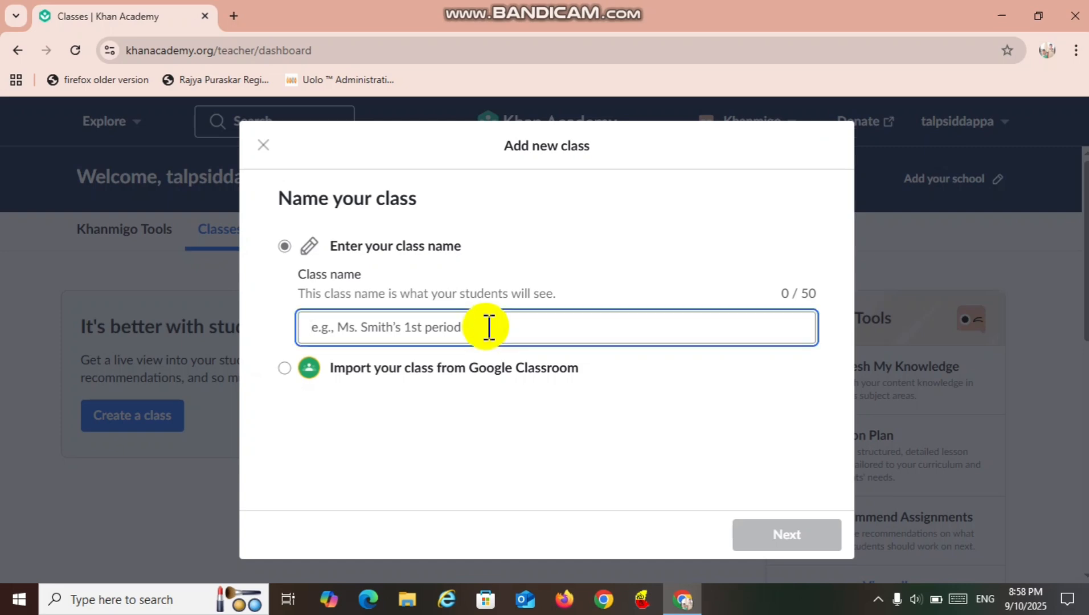
{"action": "type", "text": "S"}
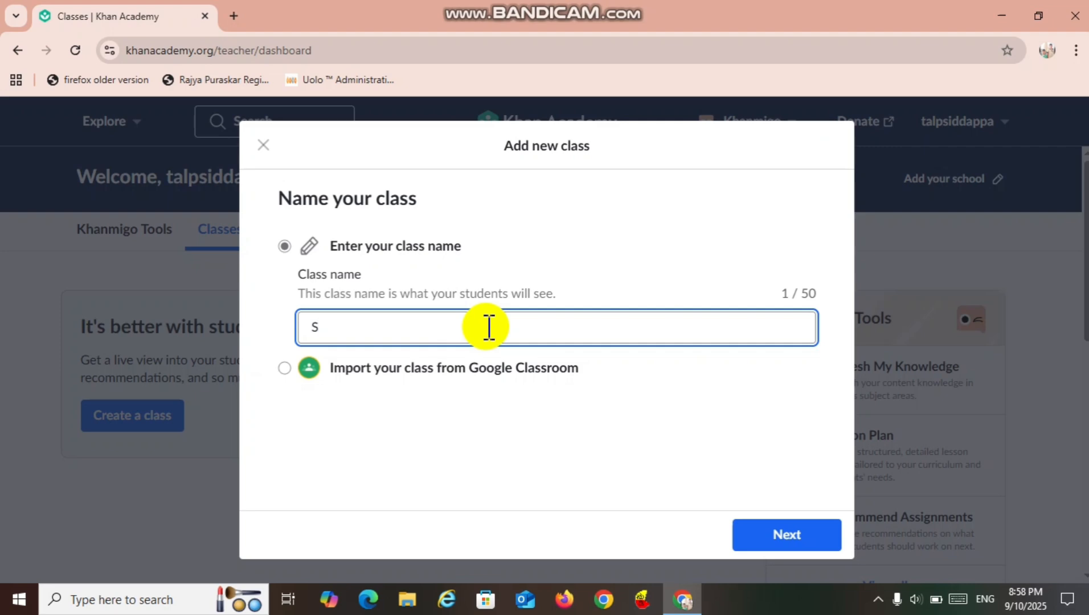
{"action": "type", "text": "CIENCE 8TH"}
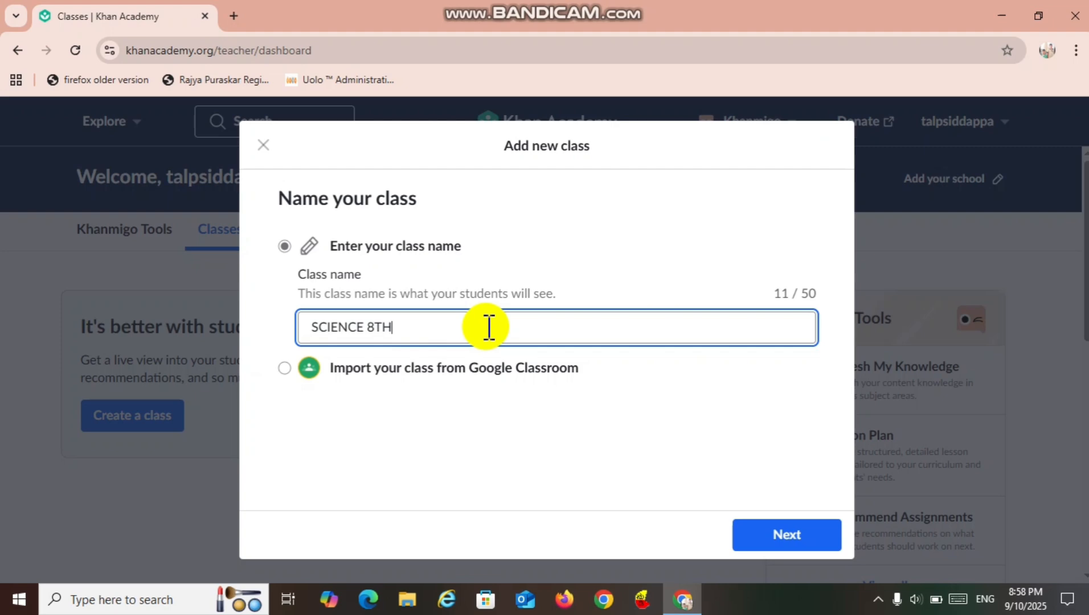
{"action": "type", "text": " STD"}
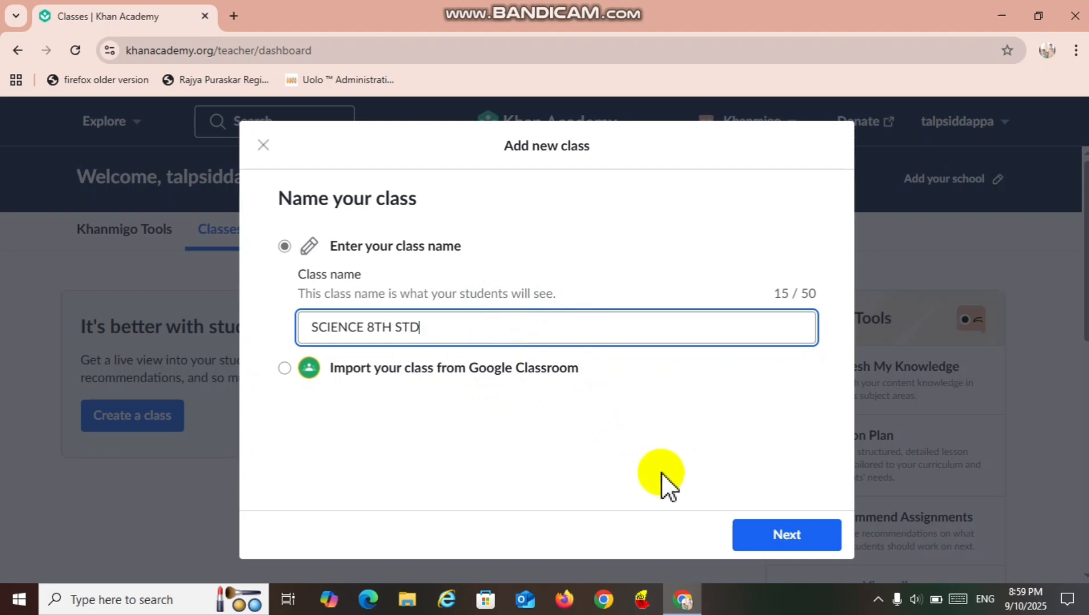
{"action": "left_click", "coordinate": [771, 534]}
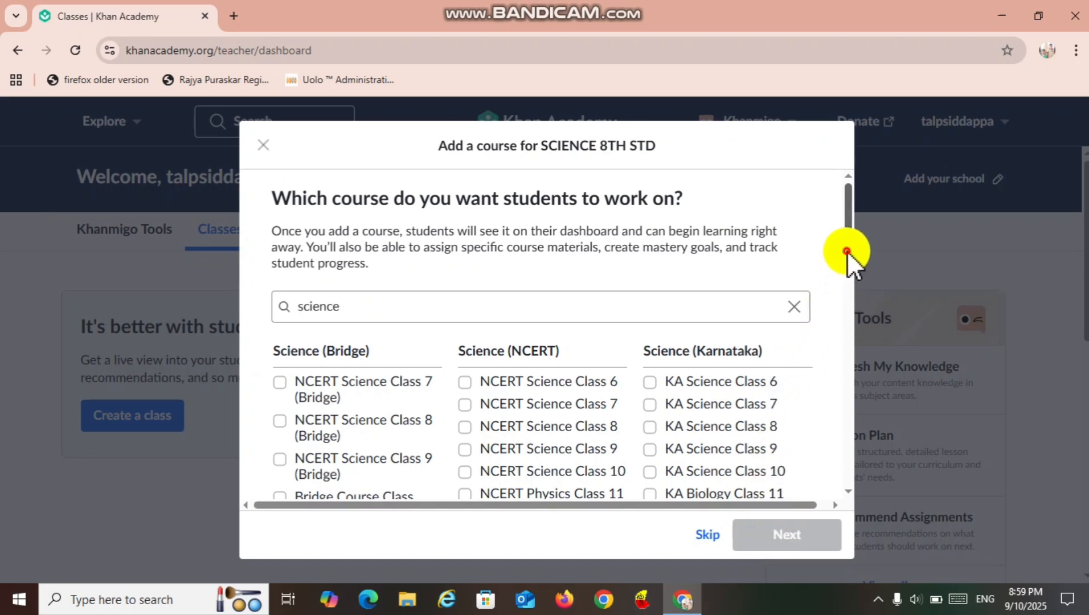
Select the KA Science Class 8 course for the class and continue to adding students.
{"action": "left_click_drag", "start_coordinate": [846, 251], "coordinate": [846, 281]}
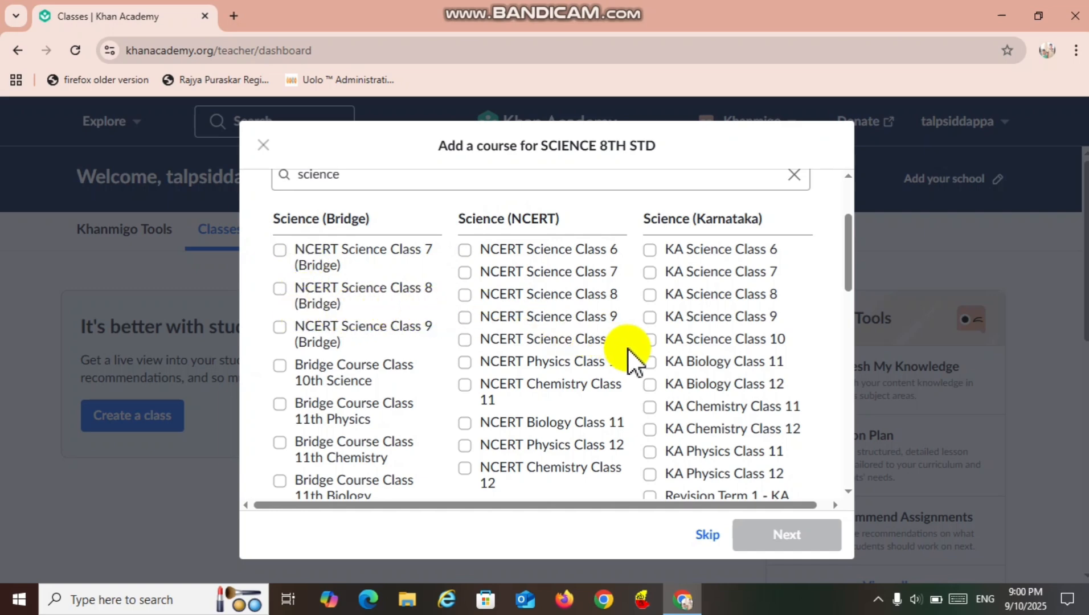
{"action": "left_click", "coordinate": [650, 296]}
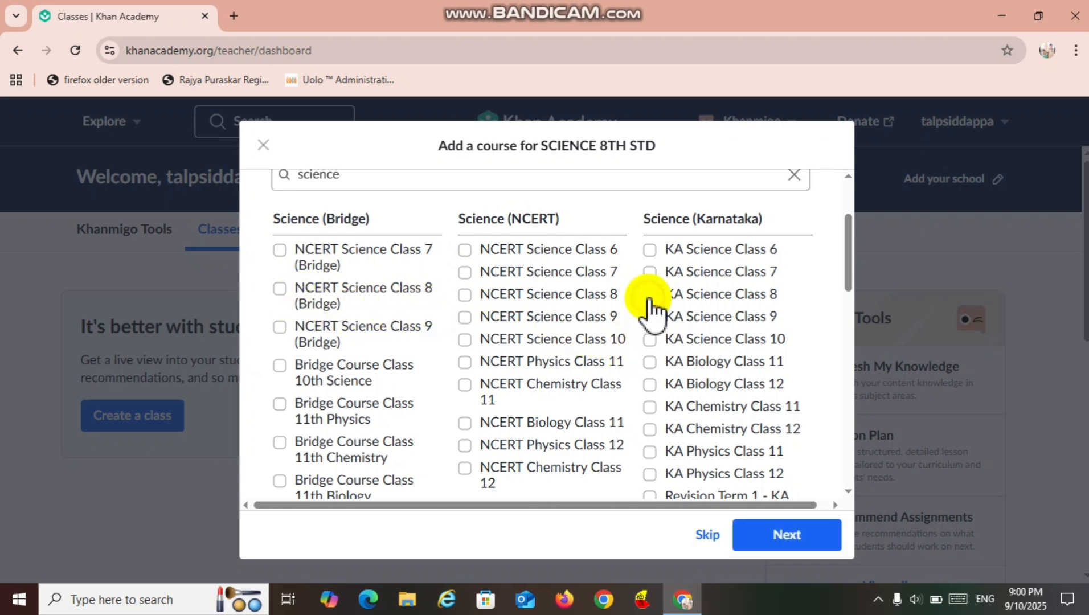
{"action": "left_click", "coordinate": [769, 538]}
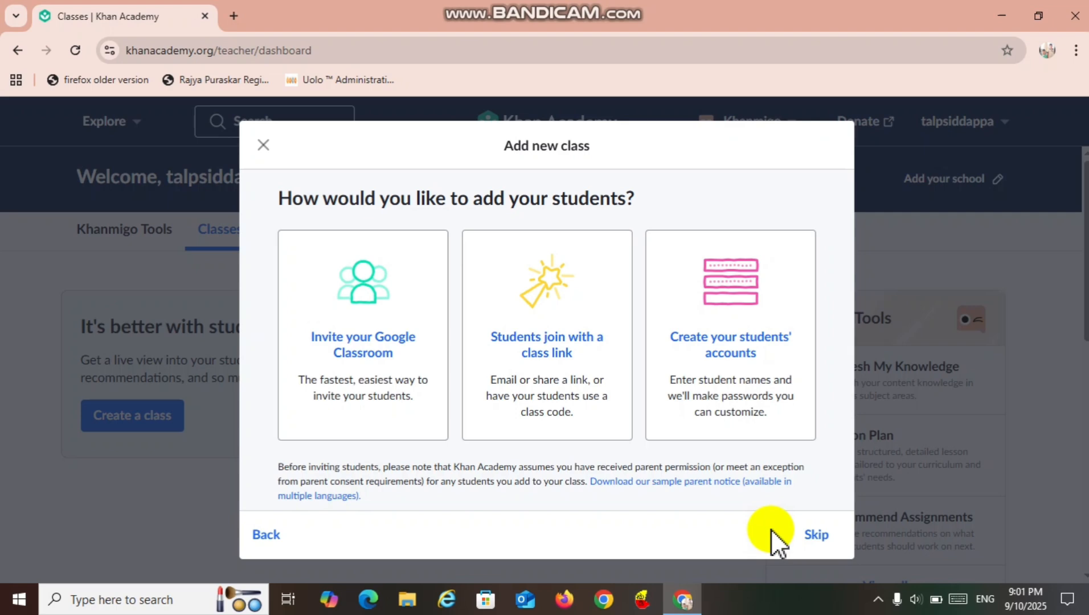
Choose to create the students' accounts for the new class and enter the first student's name.
{"action": "left_click", "coordinate": [816, 535]}
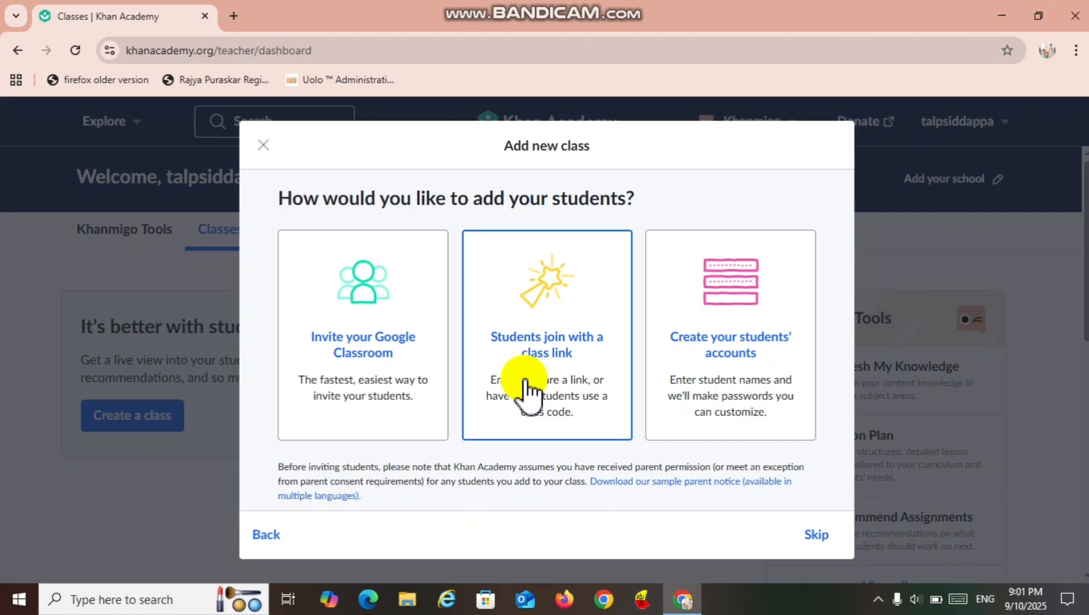
{"action": "left_click", "coordinate": [739, 357]}
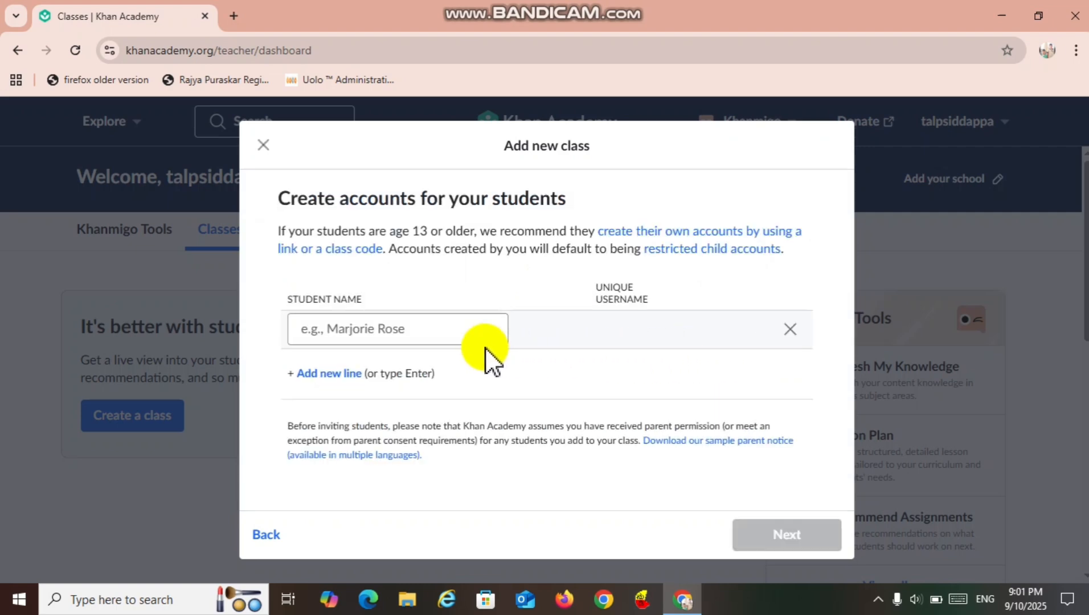
{"action": "left_click", "coordinate": [451, 335]}
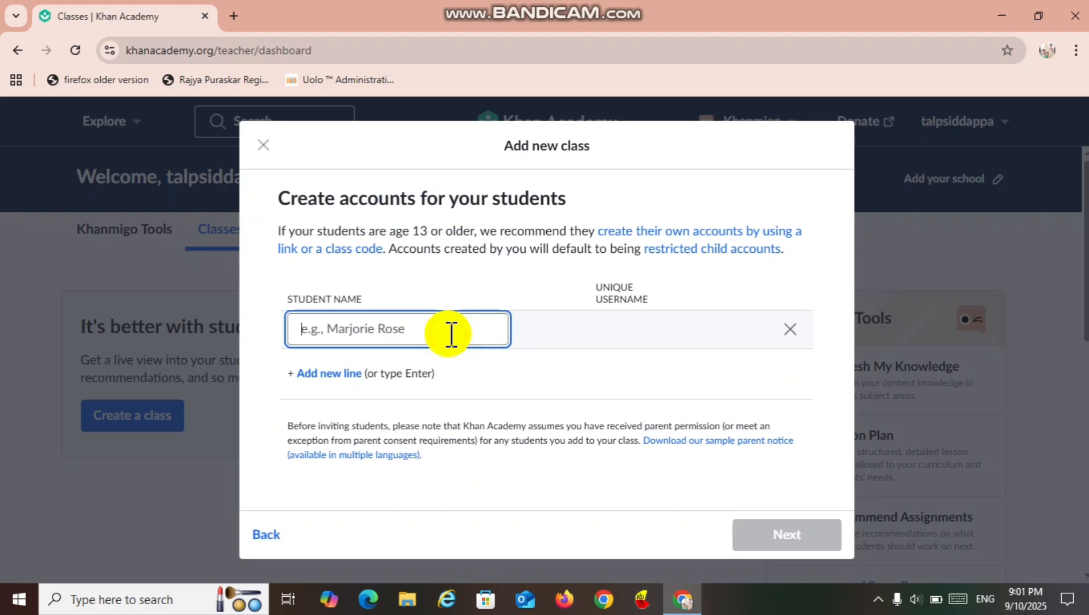
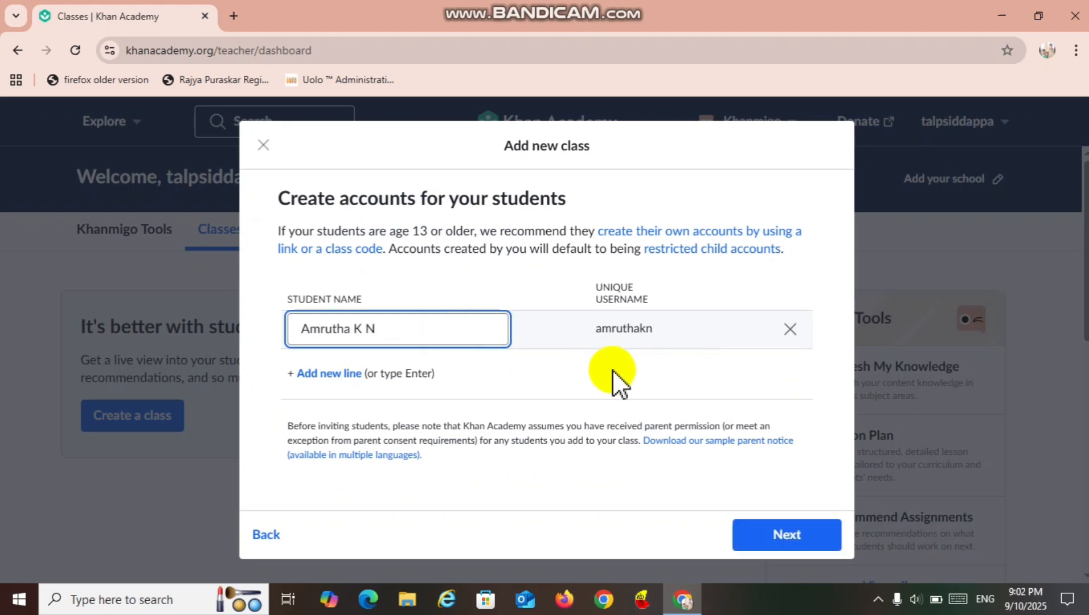
Add another line to the student list and enter the second student's name.
{"action": "left_click", "coordinate": [354, 375]}
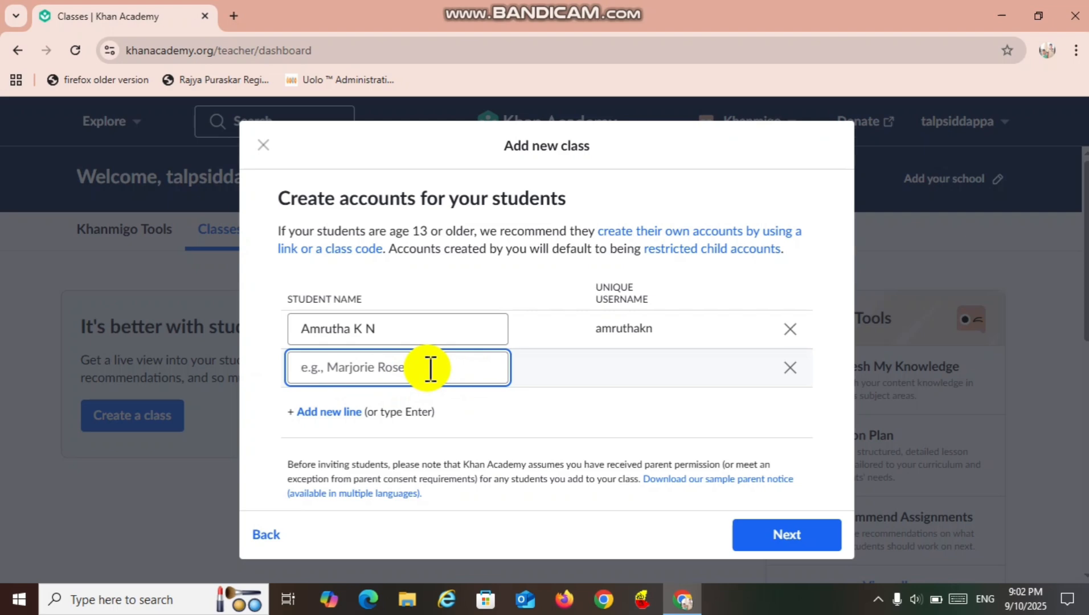
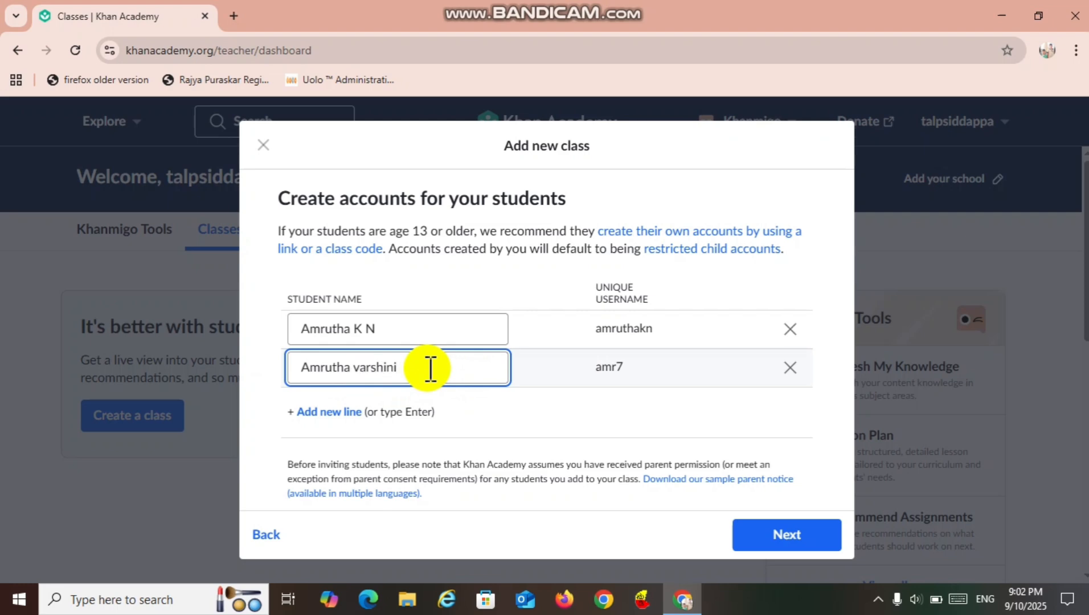
{"action": "left_click", "coordinate": [564, 407]}
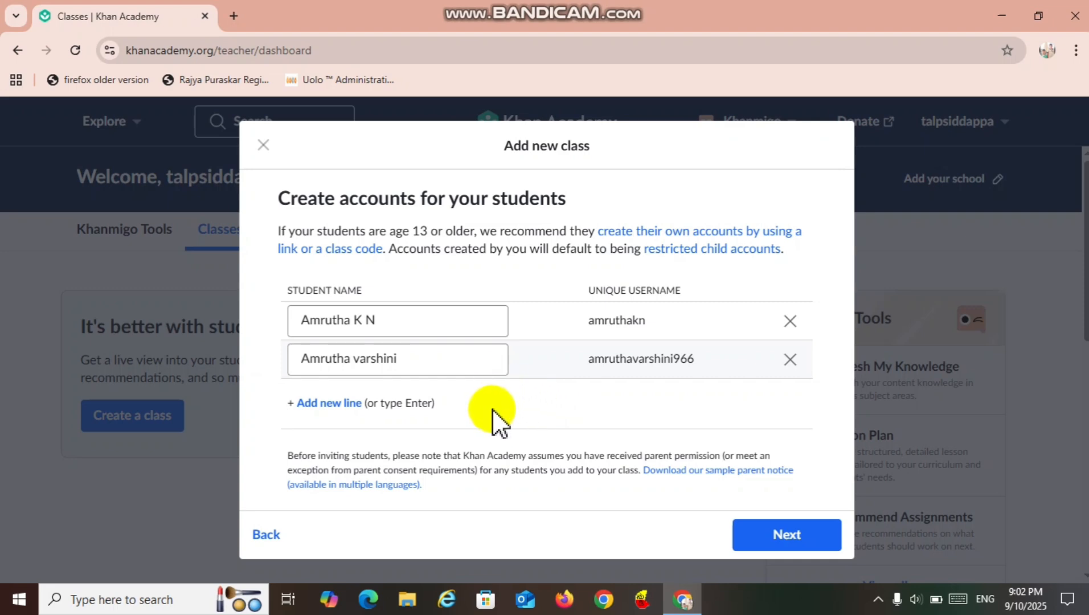
Create both student accounts with the suggested passwords, then download the CSV of their login details and finish.
{"action": "left_click", "coordinate": [779, 536]}
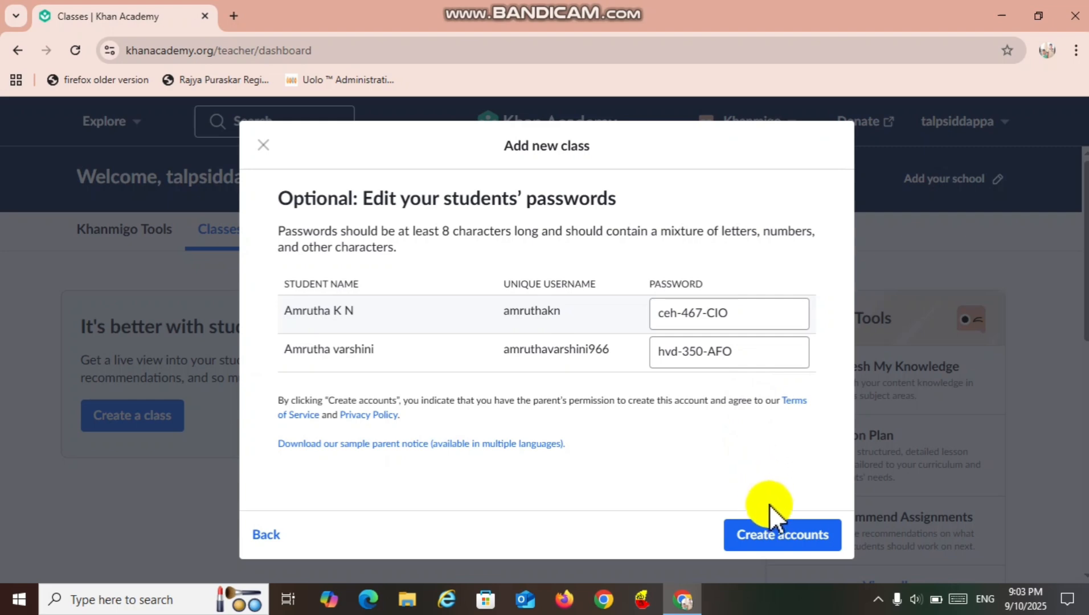
{"action": "left_click", "coordinate": [781, 538]}
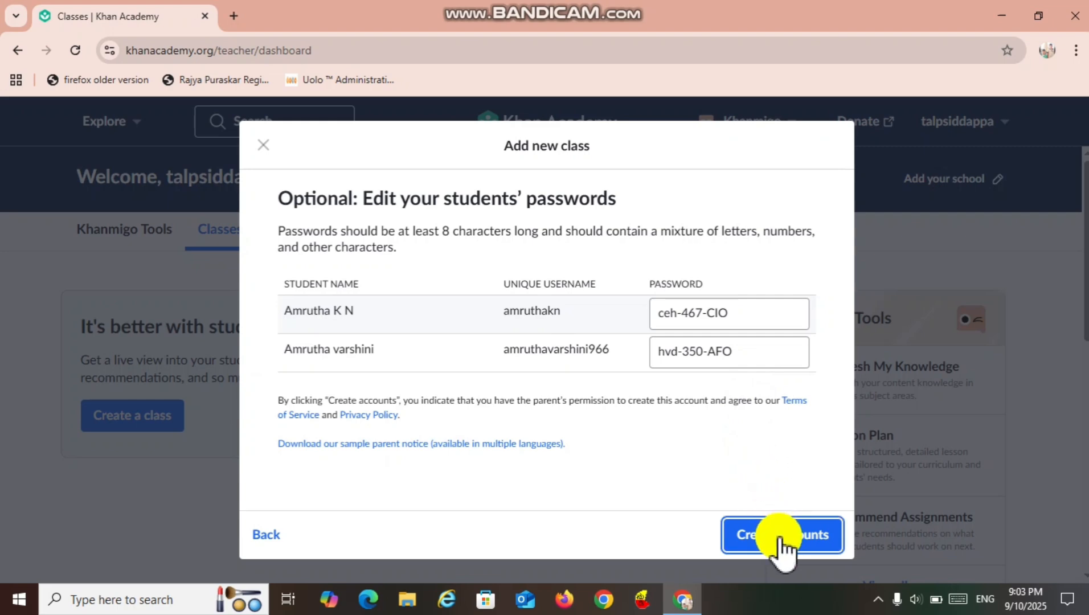
{"action": "left_click", "coordinate": [782, 538]}
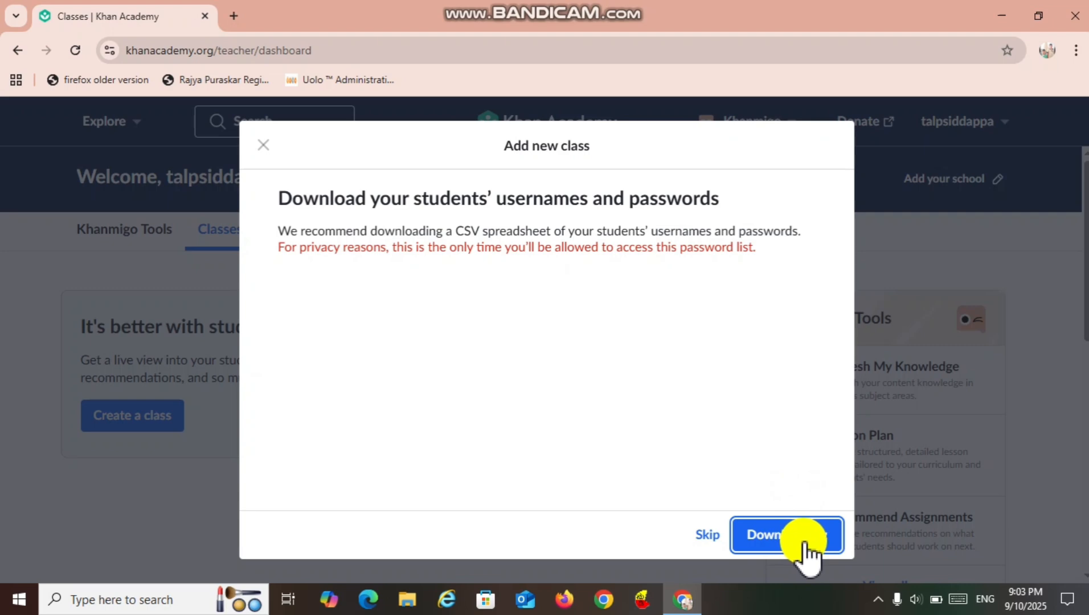
{"action": "left_click", "coordinate": [791, 542]}
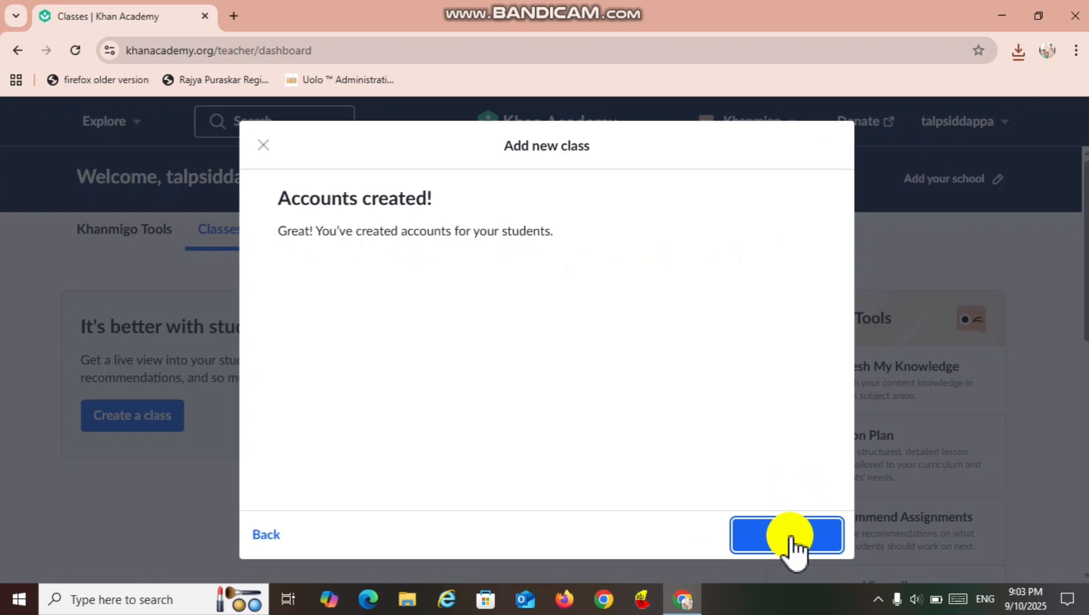
{"action": "left_click", "coordinate": [792, 546]}
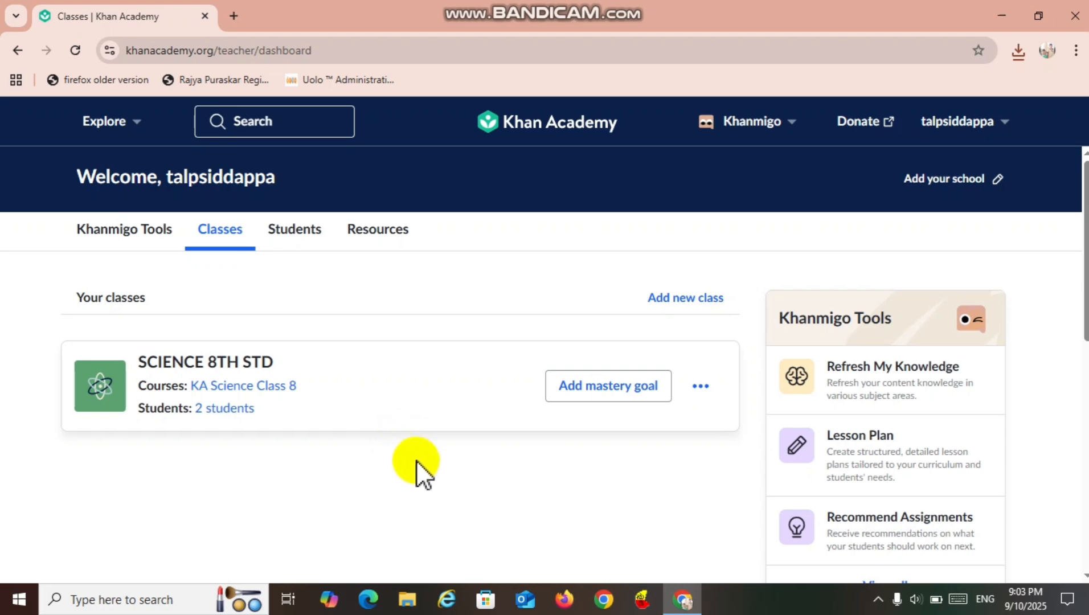
View the Students list, select the first student, and view the teacher Resources page.
{"action": "left_click", "coordinate": [293, 239]}
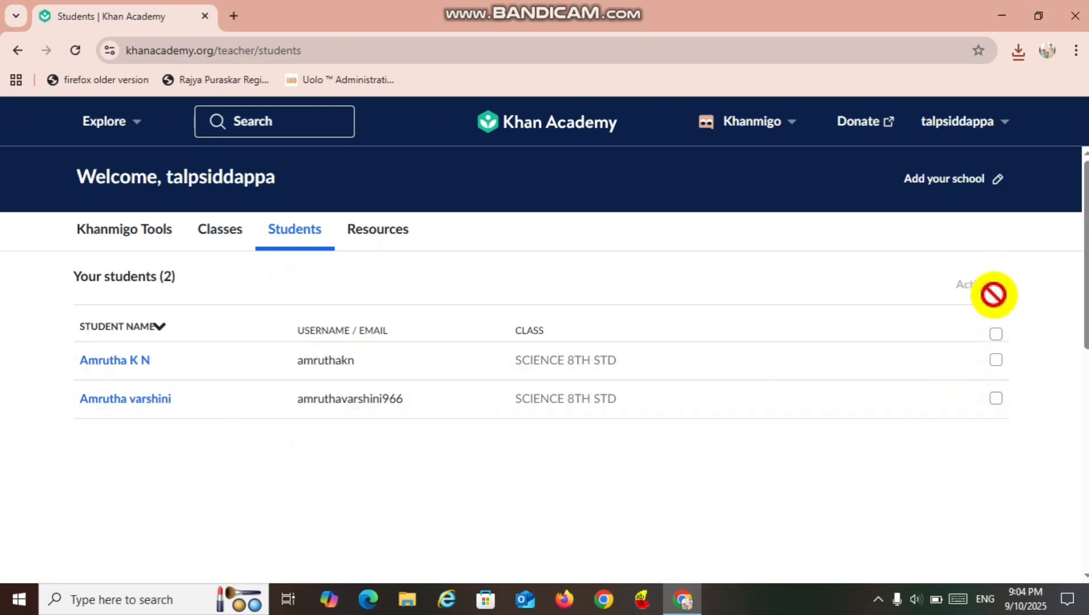
{"action": "left_click", "coordinate": [998, 362]}
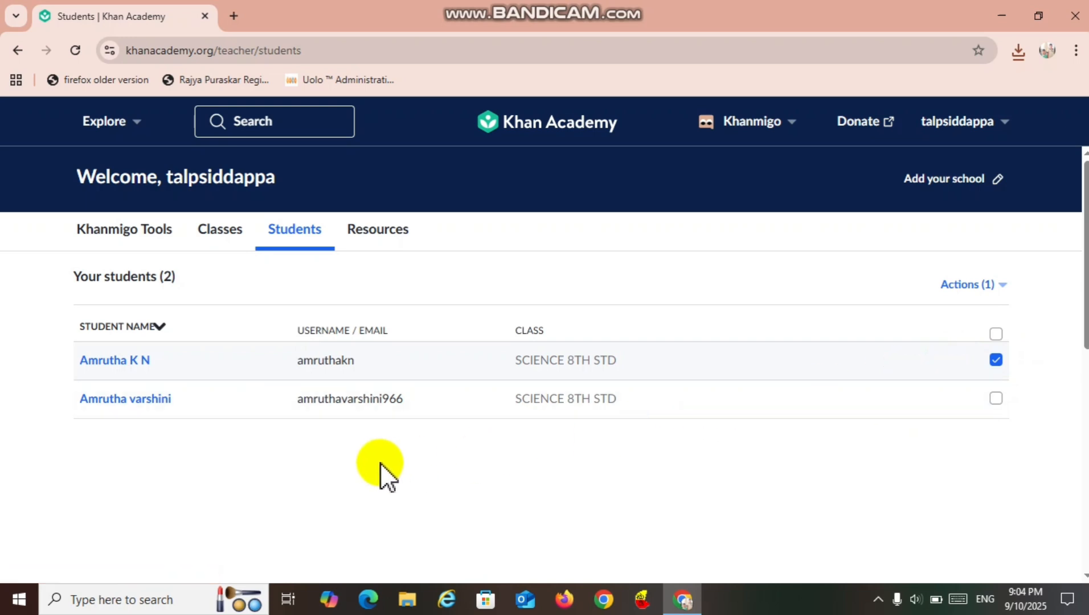
{"action": "left_click", "coordinate": [377, 229]}
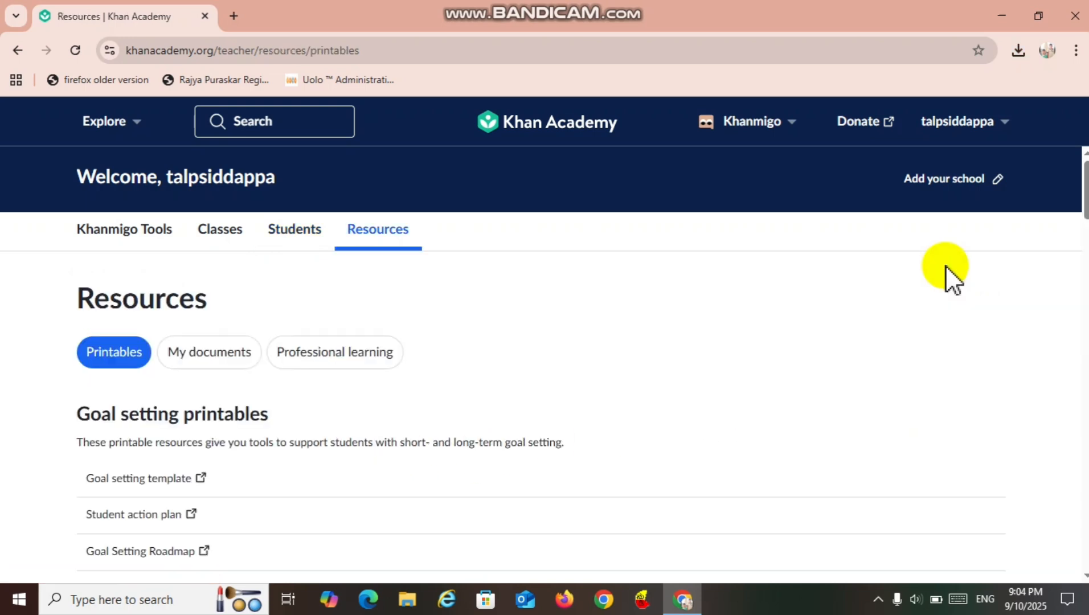
Start adding the teacher's school and set its state to KARNATAKA.
{"action": "left_click", "coordinate": [976, 192]}
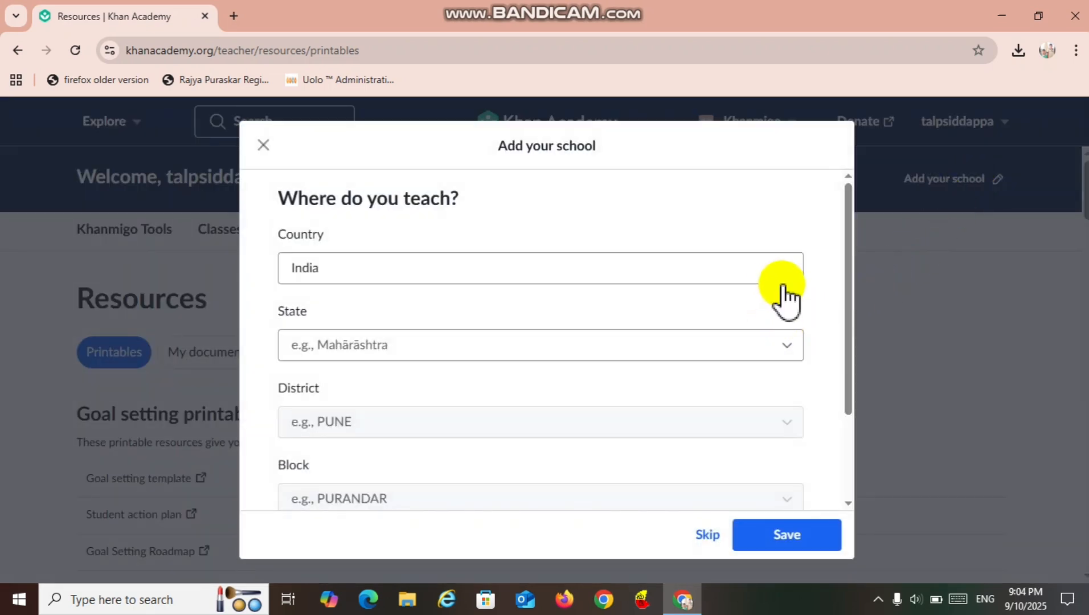
{"action": "left_click", "coordinate": [790, 355]}
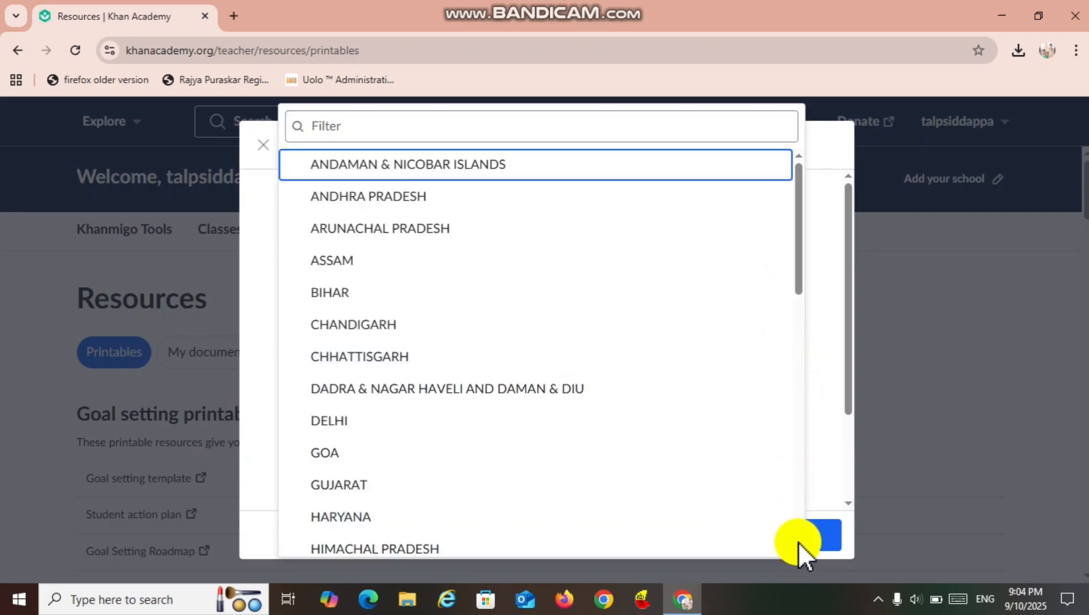
{"action": "scroll", "coordinate": [799, 543], "scroll_direction": "down", "scroll_amount": 3}
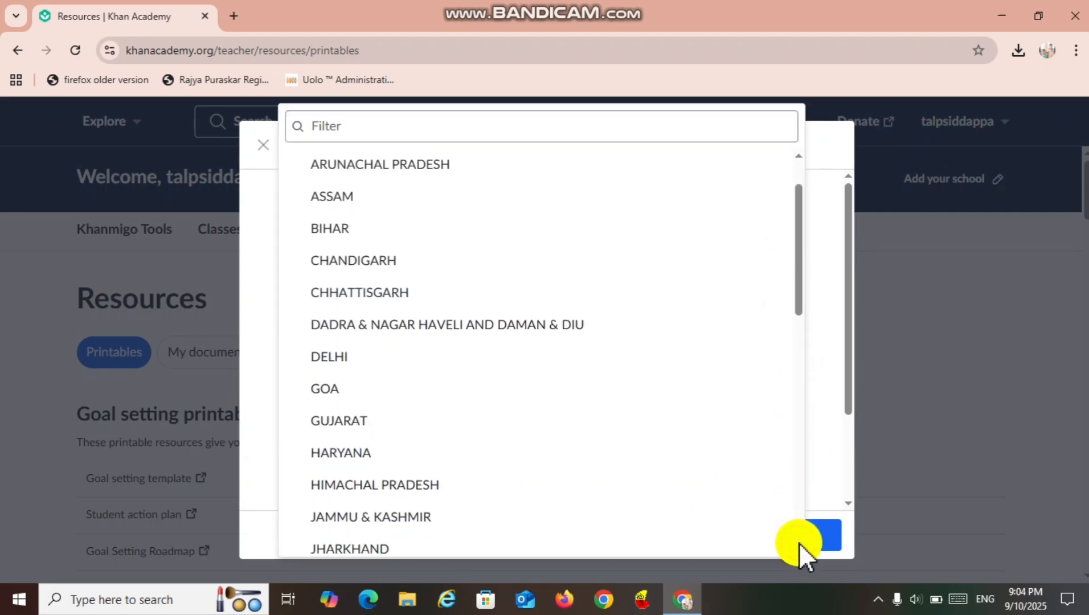
{"action": "left_click", "coordinate": [711, 495]}
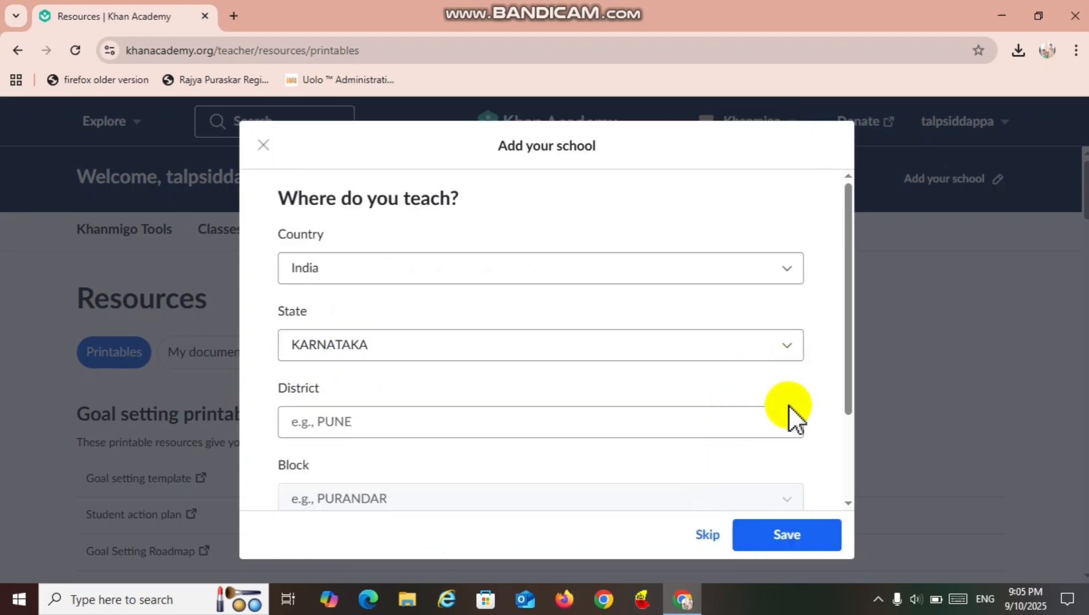
Set the school's district to HASSAN and its block to ARASIKERE.
{"action": "left_click", "coordinate": [791, 428]}
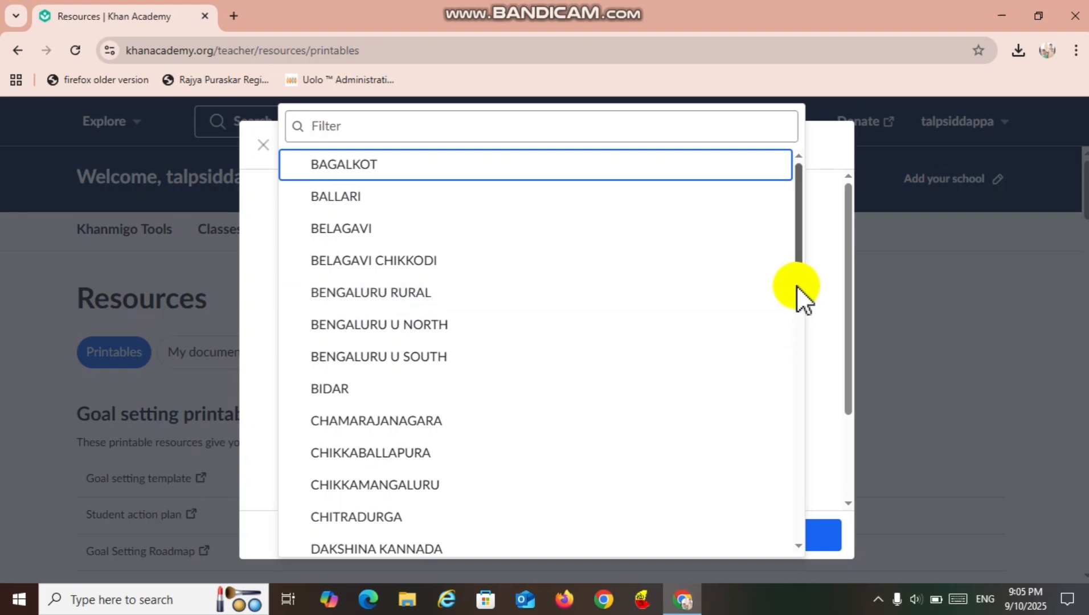
{"action": "scroll", "coordinate": [798, 286], "scroll_direction": "down", "scroll_amount": 5}
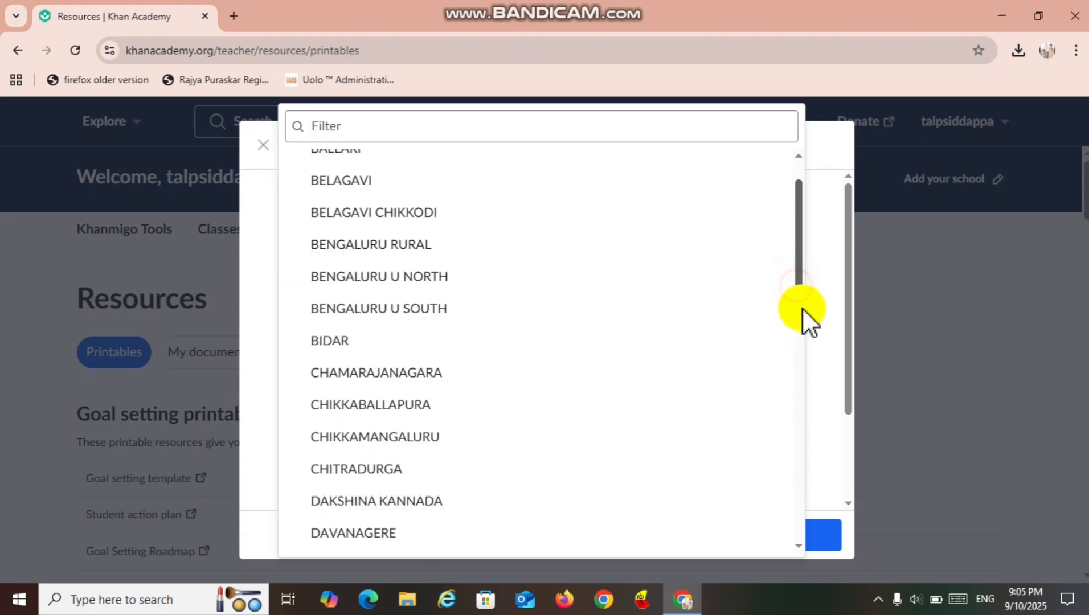
{"action": "left_click", "coordinate": [747, 430]}
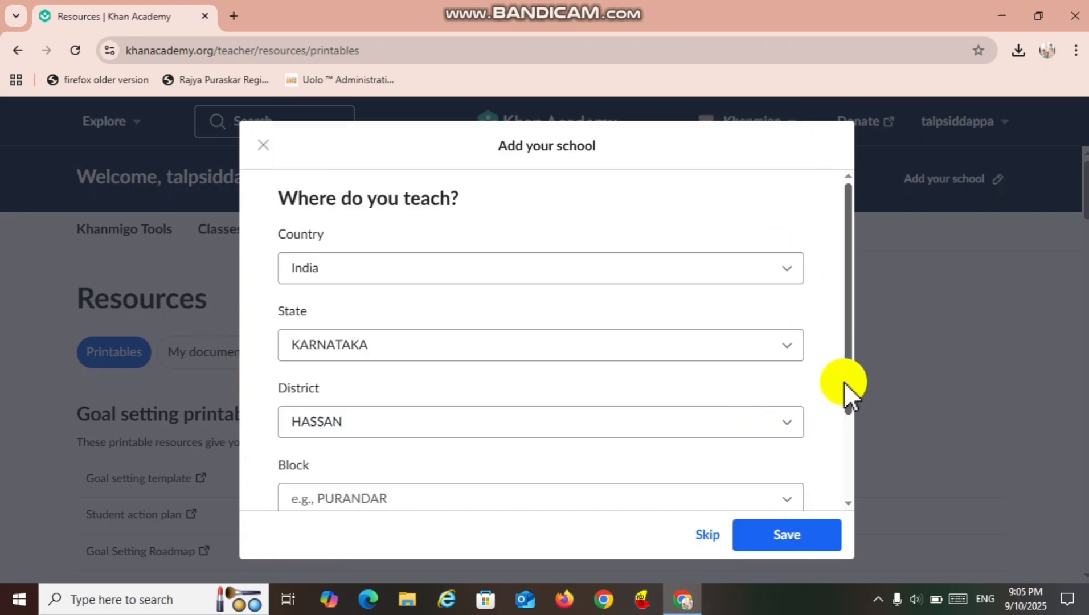
{"action": "scroll", "coordinate": [856, 433], "scroll_direction": "down", "scroll_amount": 1}
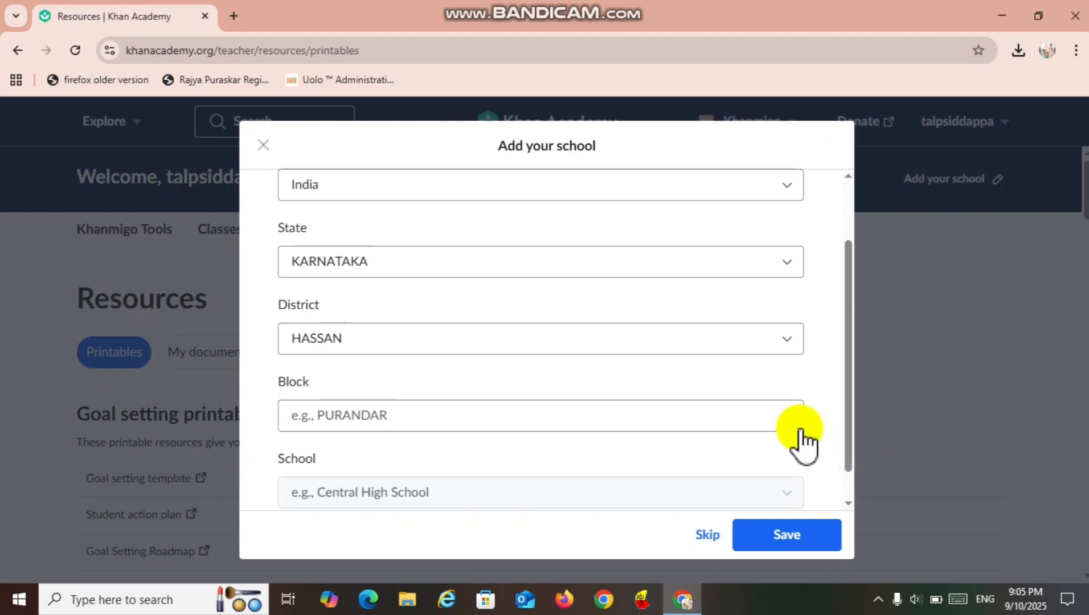
{"action": "left_click", "coordinate": [784, 420]}
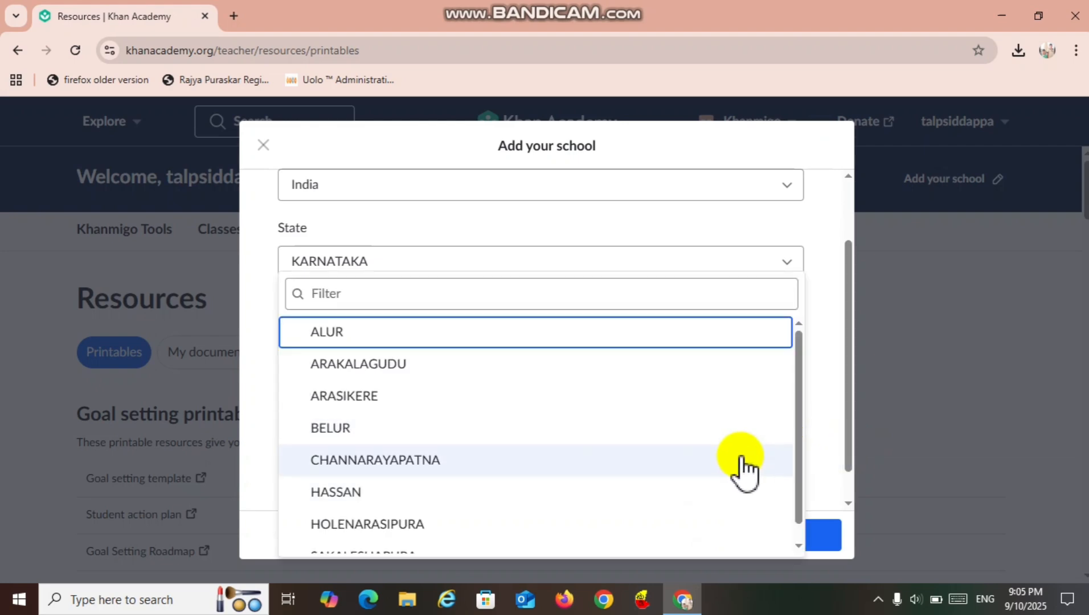
{"action": "left_click", "coordinate": [719, 399]}
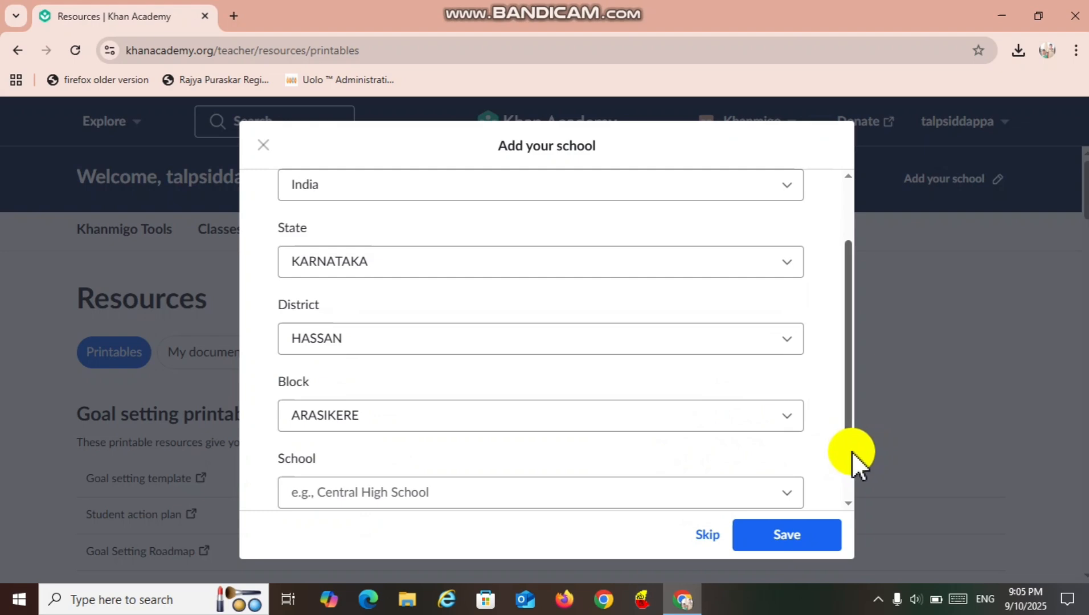
Filter the block's schools by "kuruvanka", choose GHS KURUVANKA, and save the school details.
{"action": "scroll", "coordinate": [852, 452], "scroll_direction": "down", "scroll_amount": 1}
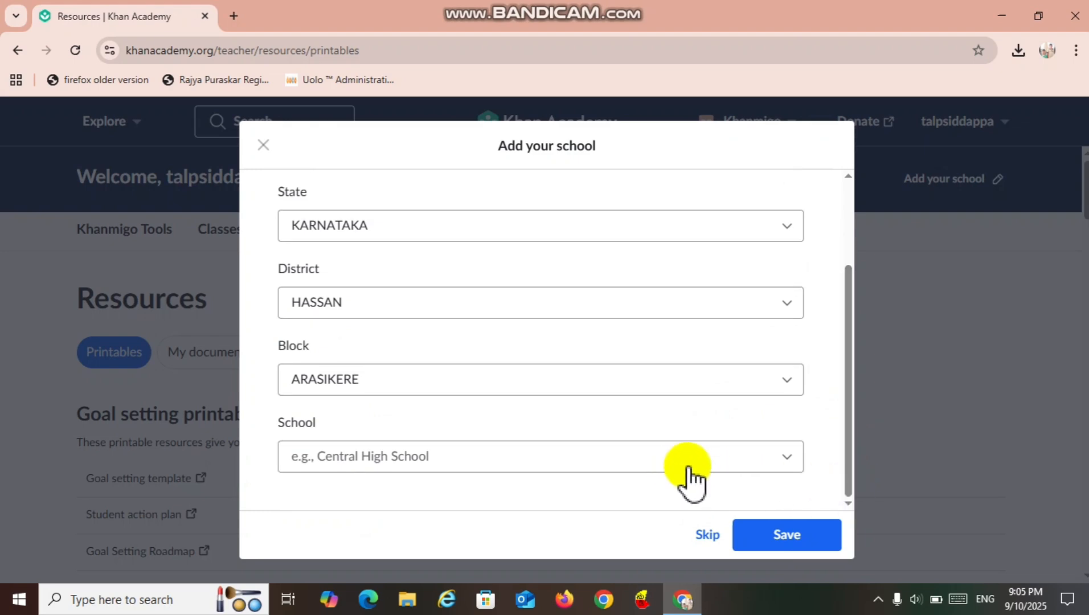
{"action": "left_click", "coordinate": [787, 458]}
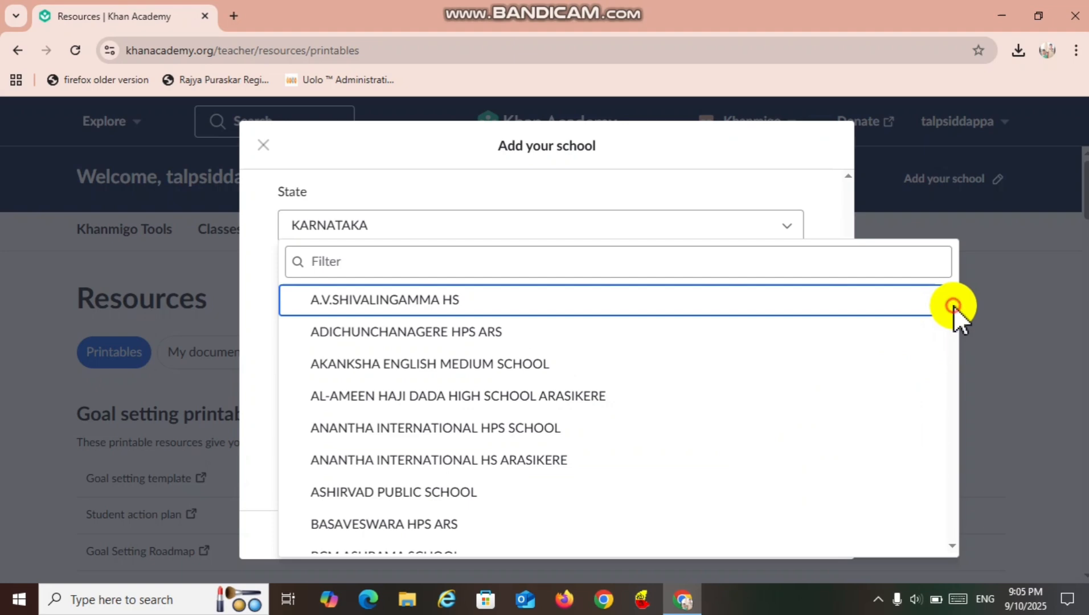
{"action": "scroll", "coordinate": [954, 305], "scroll_direction": "down", "scroll_amount": 10}
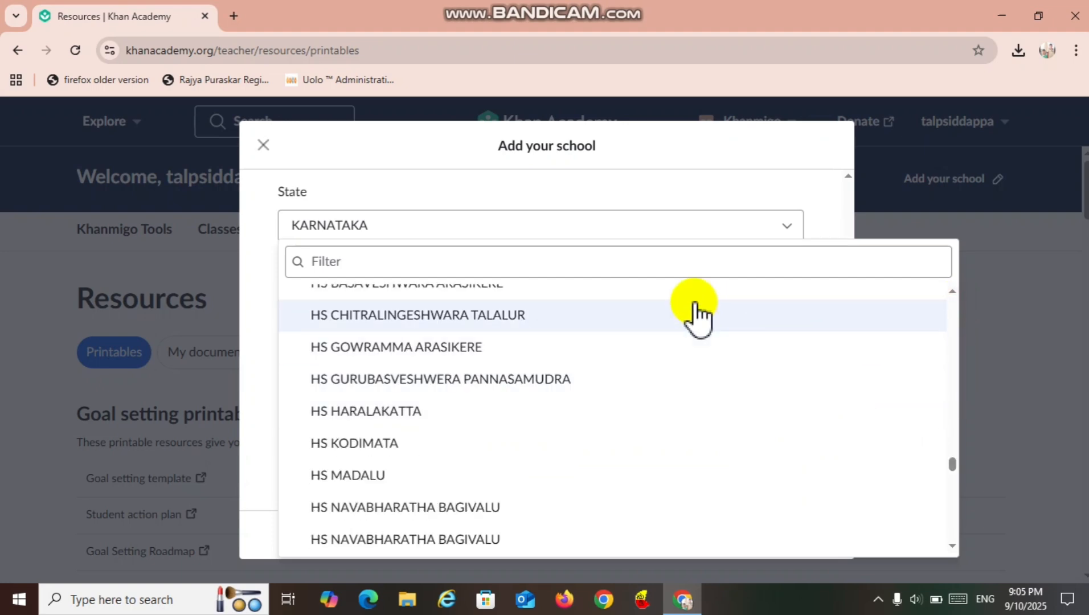
{"action": "left_click", "coordinate": [541, 274]}
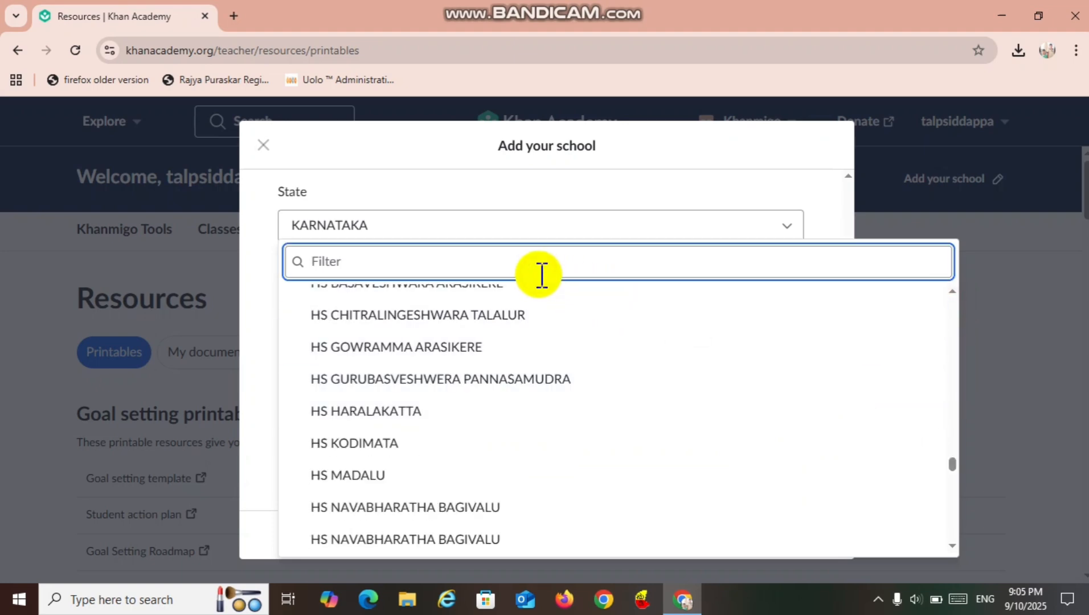
{"action": "type", "text": "kuru"}
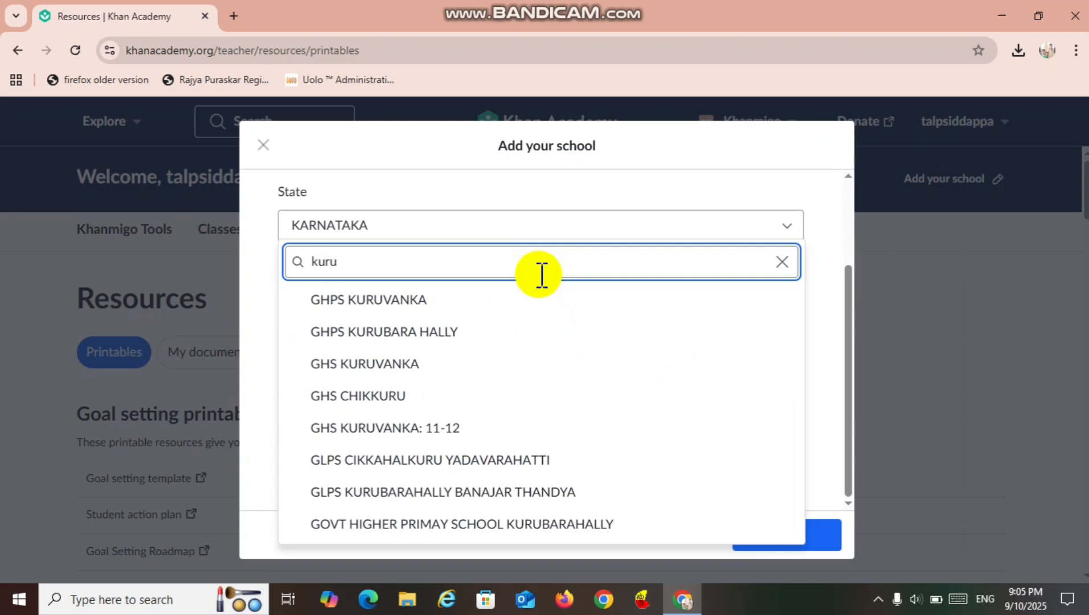
{"action": "type", "text": "vanka"}
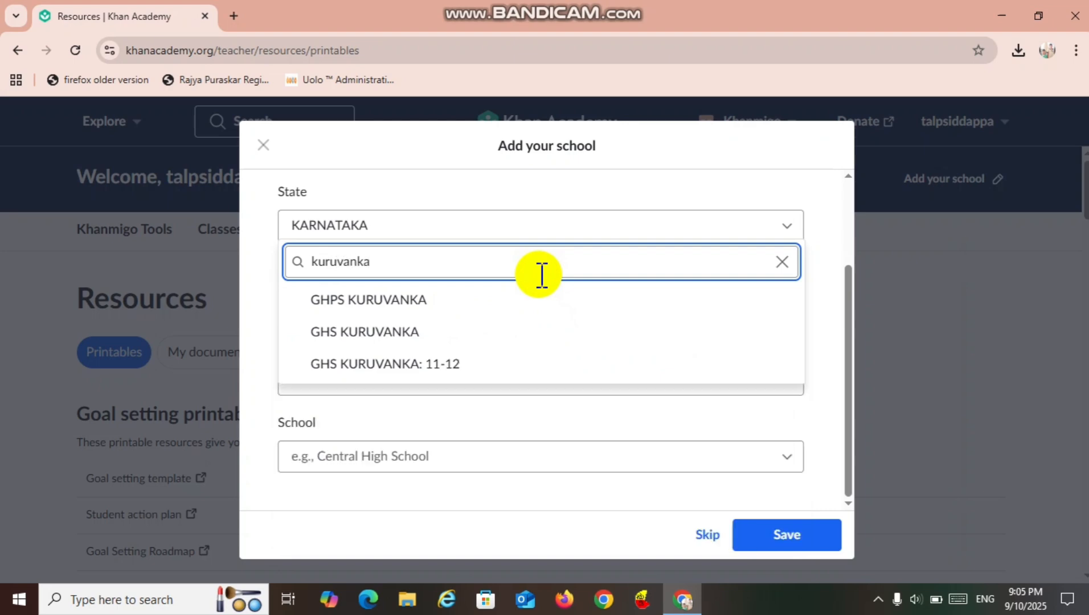
{"action": "left_click", "coordinate": [499, 335]}
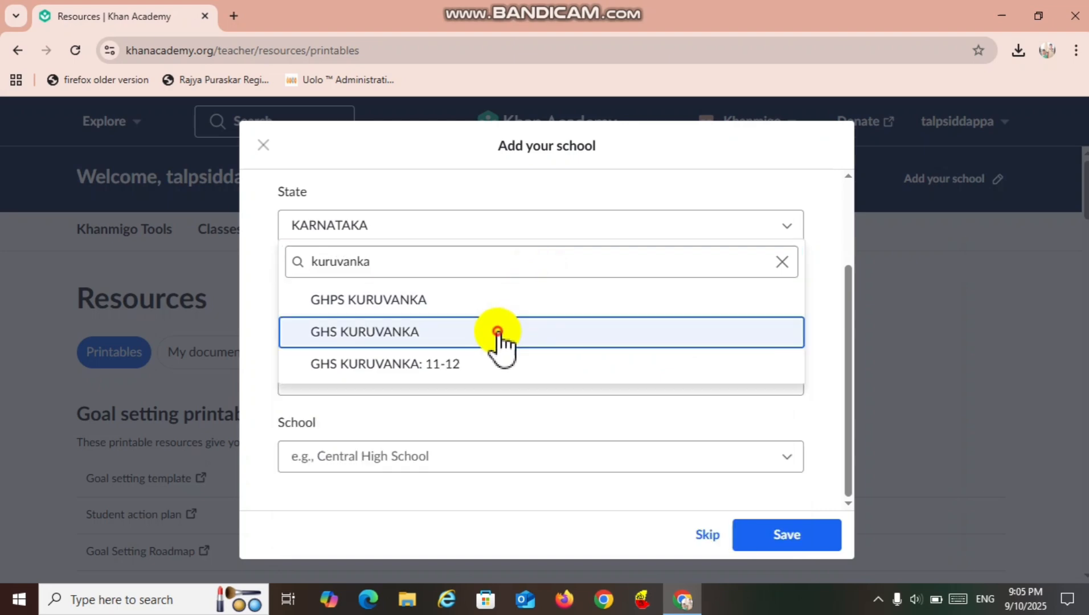
{"action": "left_click", "coordinate": [785, 528]}
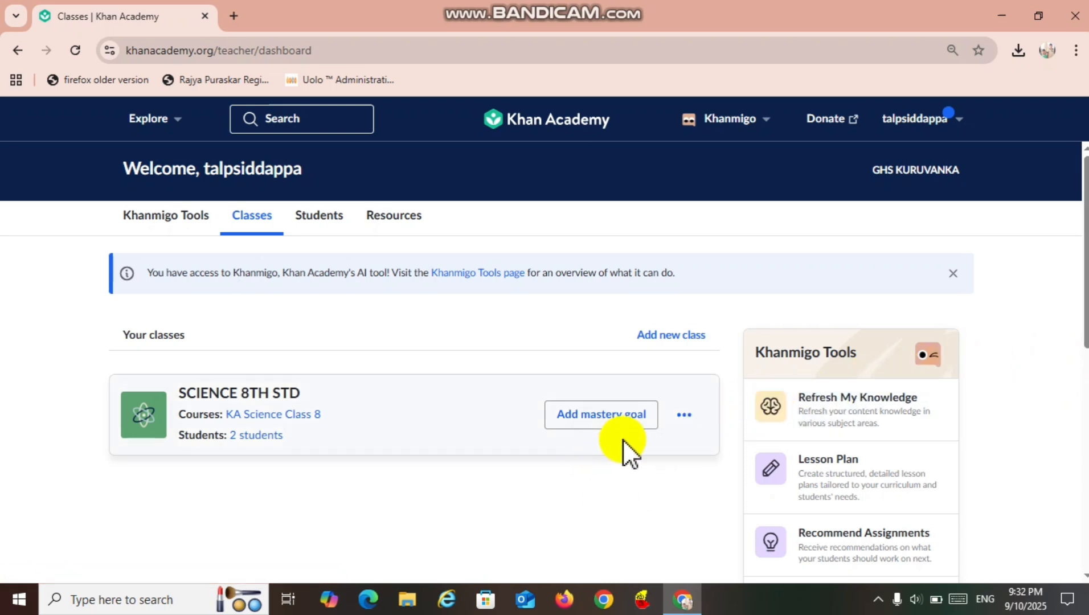
Start a new class and name it "9th Science".
{"action": "left_click", "coordinate": [665, 341]}
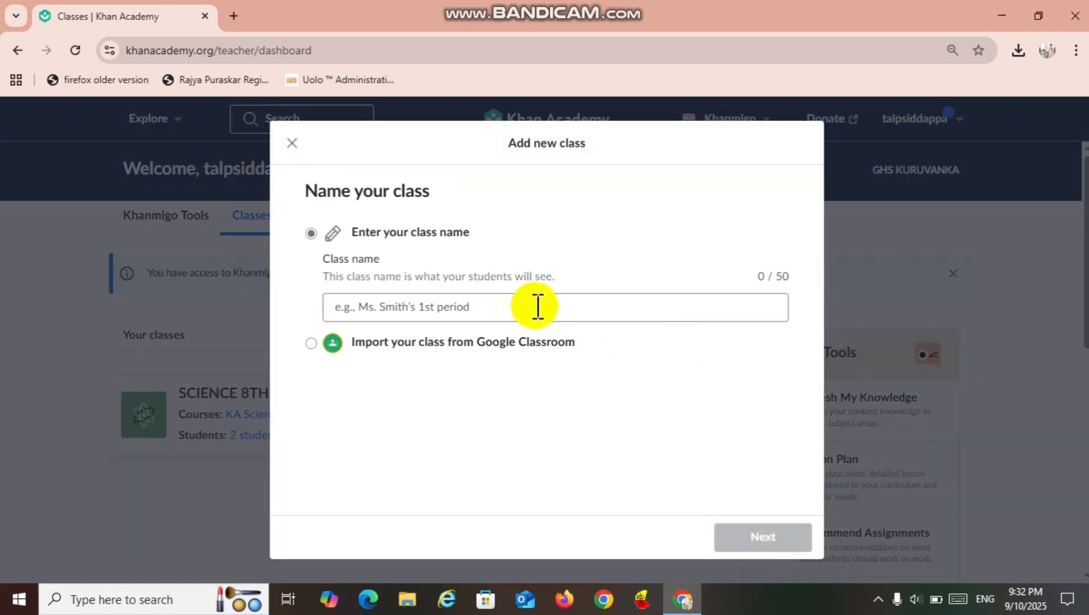
{"action": "left_click", "coordinate": [538, 306]}
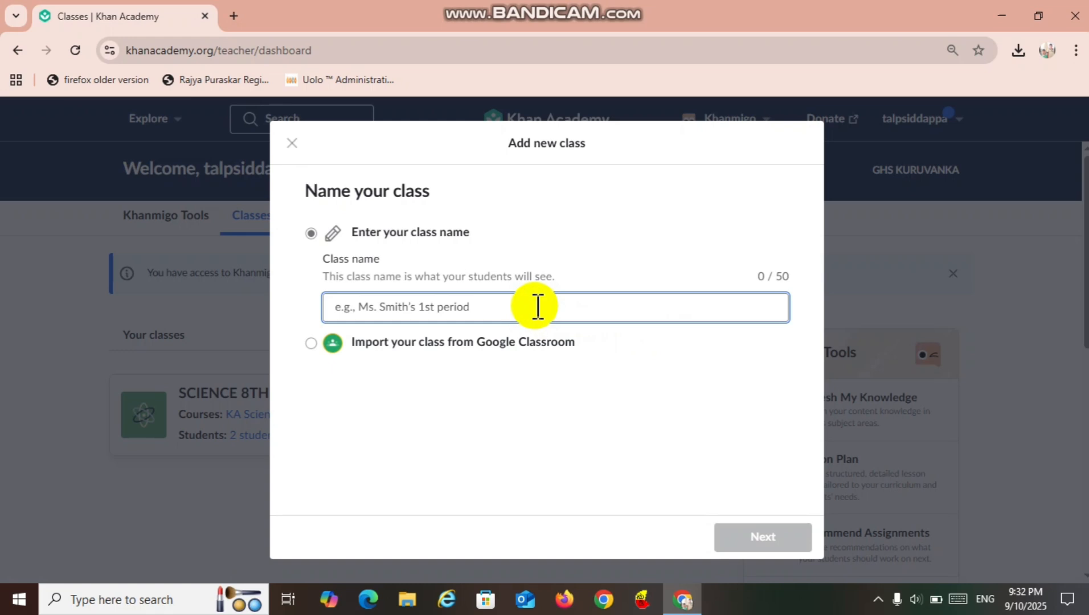
{"action": "type", "text": "9t"}
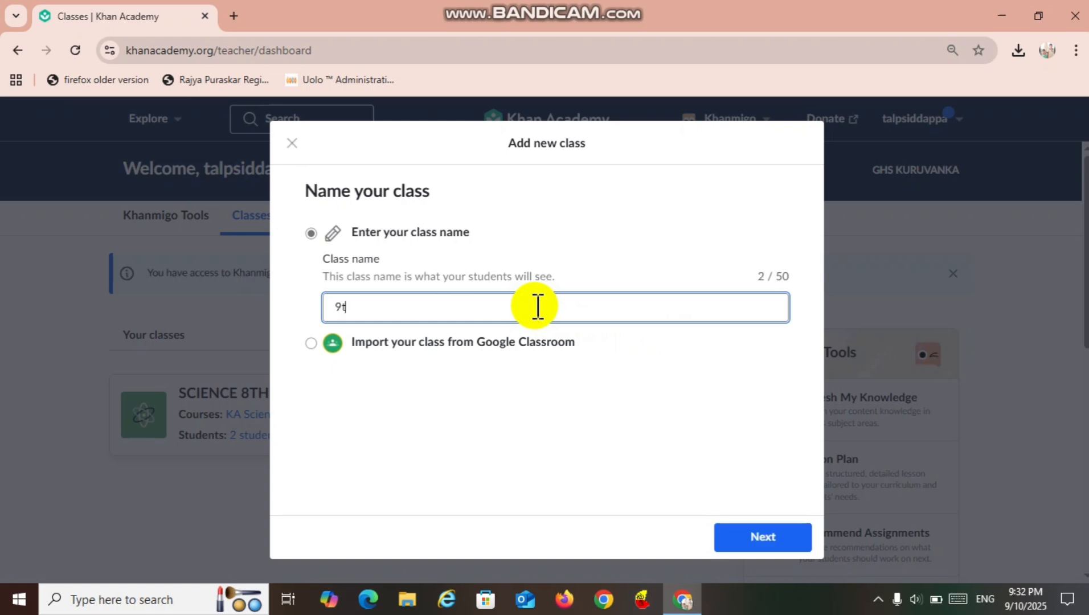
{"action": "type", "text": "h Science"}
{"action": "left_click", "coordinate": [745, 533]}
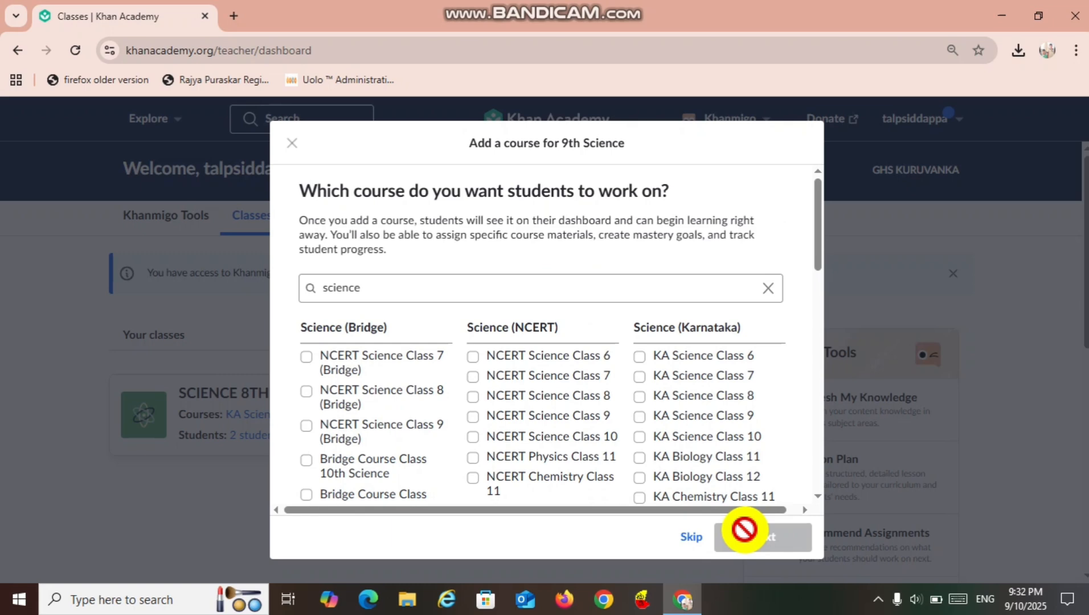
Add the KA Science Class 9 course to the new class and finish without adding students.
{"action": "left_click", "coordinate": [639, 418]}
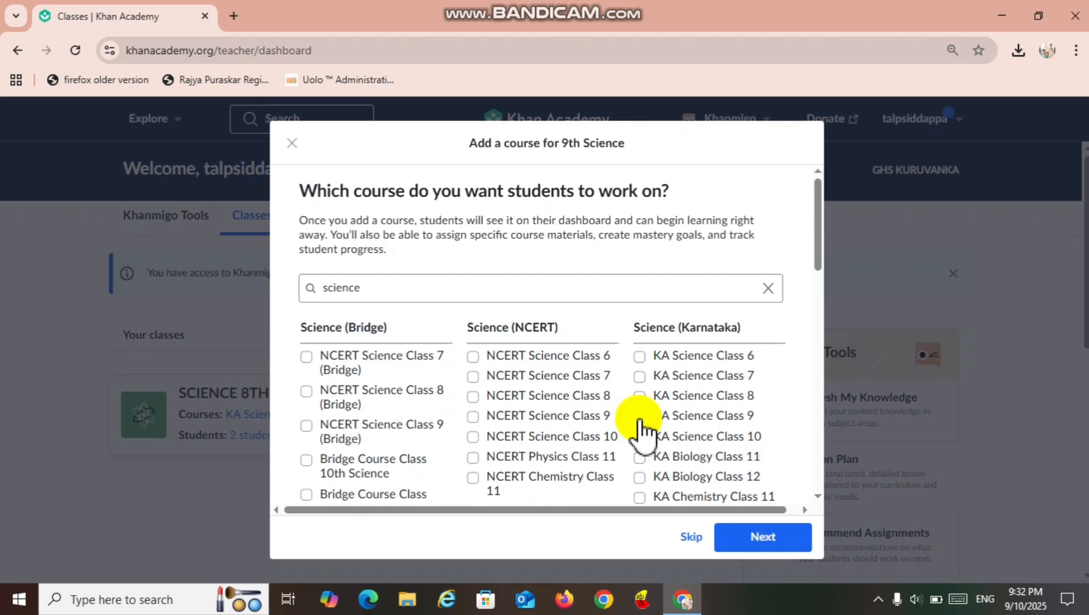
{"action": "left_click", "coordinate": [747, 538]}
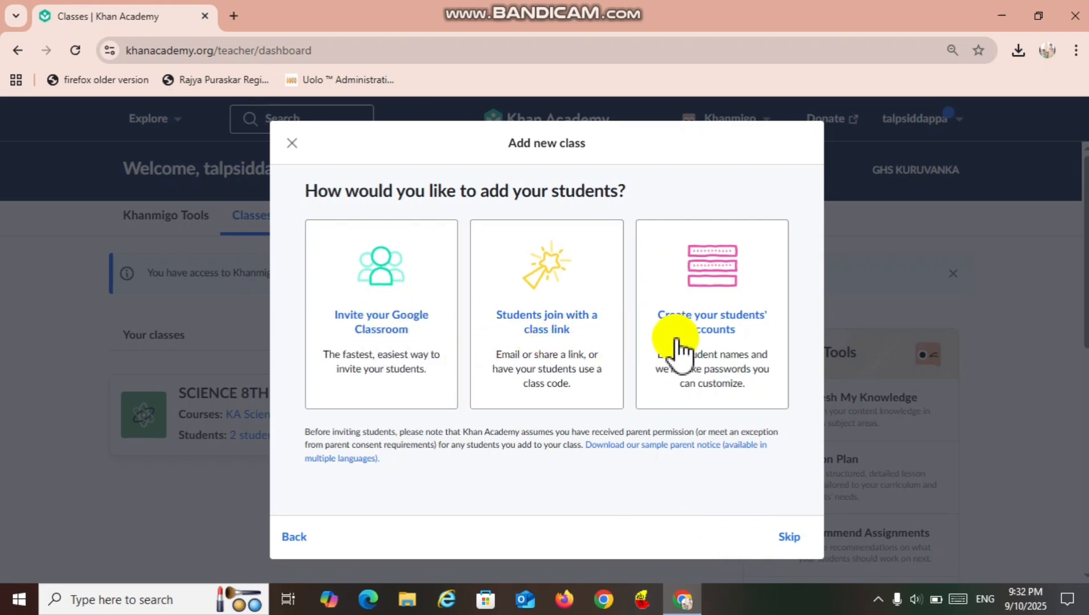
{"action": "left_click", "coordinate": [791, 539]}
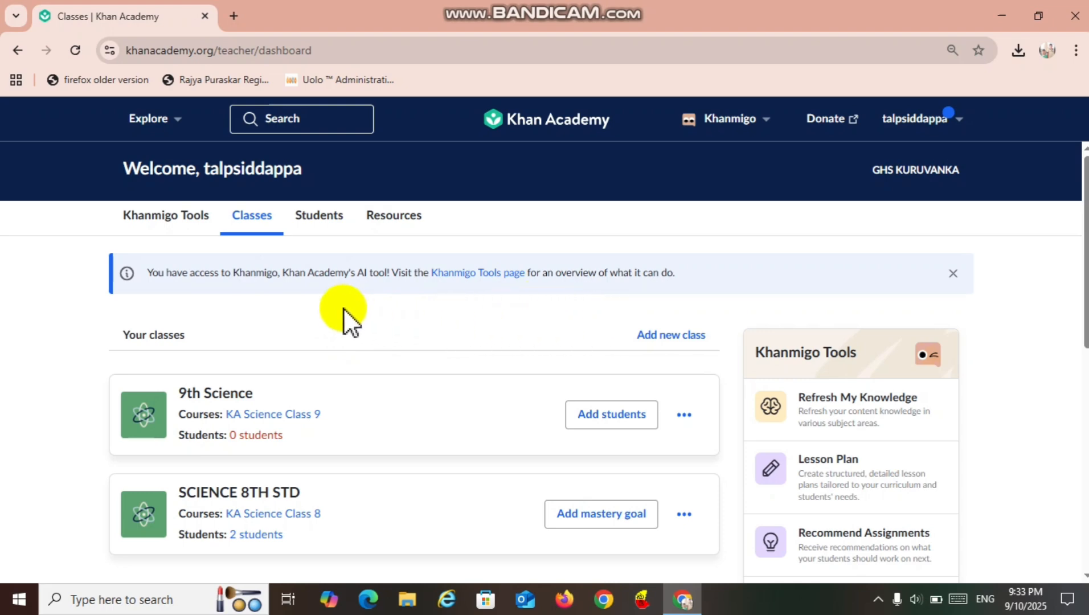
Open the Blooket Generator from the Khanmigo tools and set its grade level to 9th grade.
{"action": "left_click", "coordinate": [175, 216]}
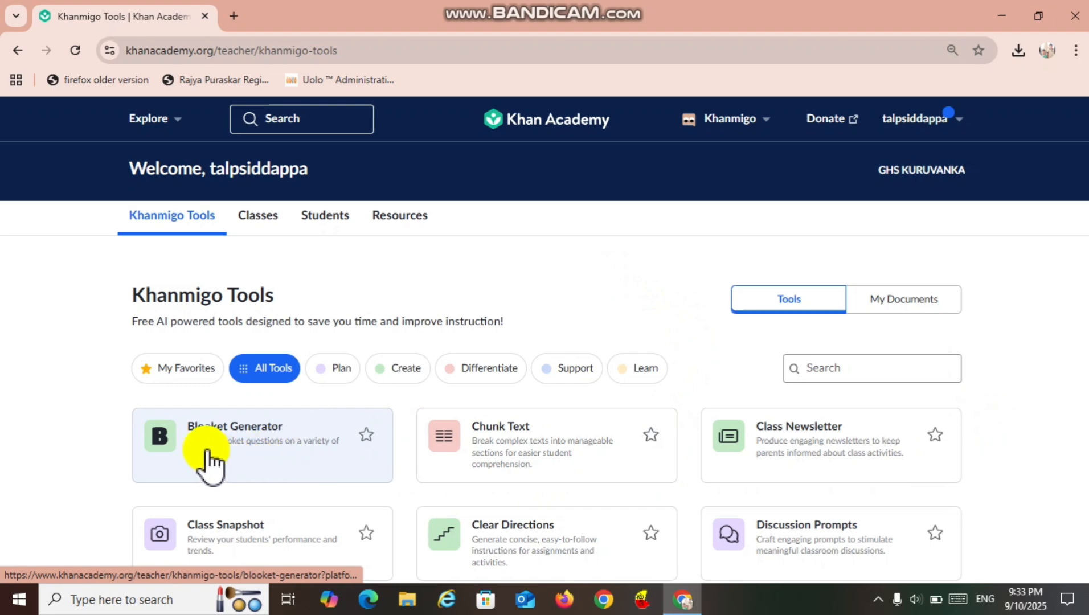
{"action": "left_click", "coordinate": [326, 443]}
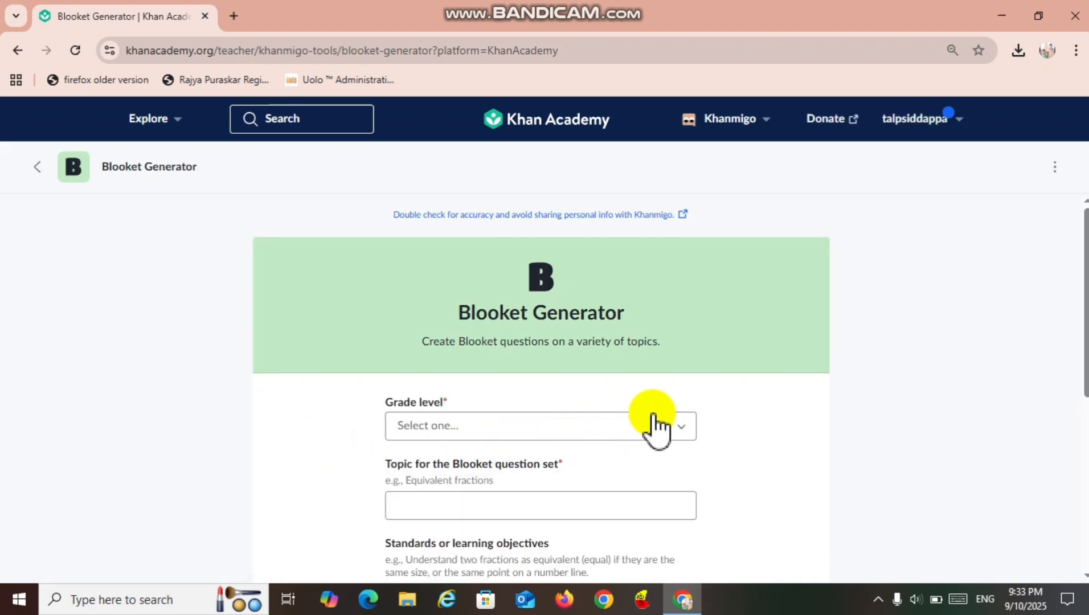
{"action": "left_click", "coordinate": [675, 422]}
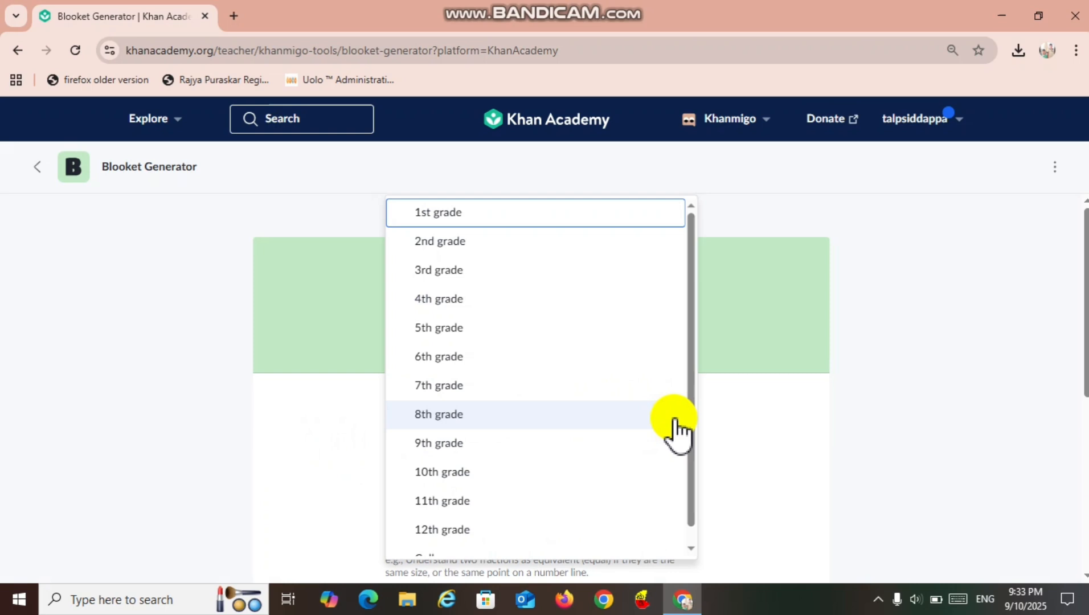
{"action": "left_click", "coordinate": [671, 446]}
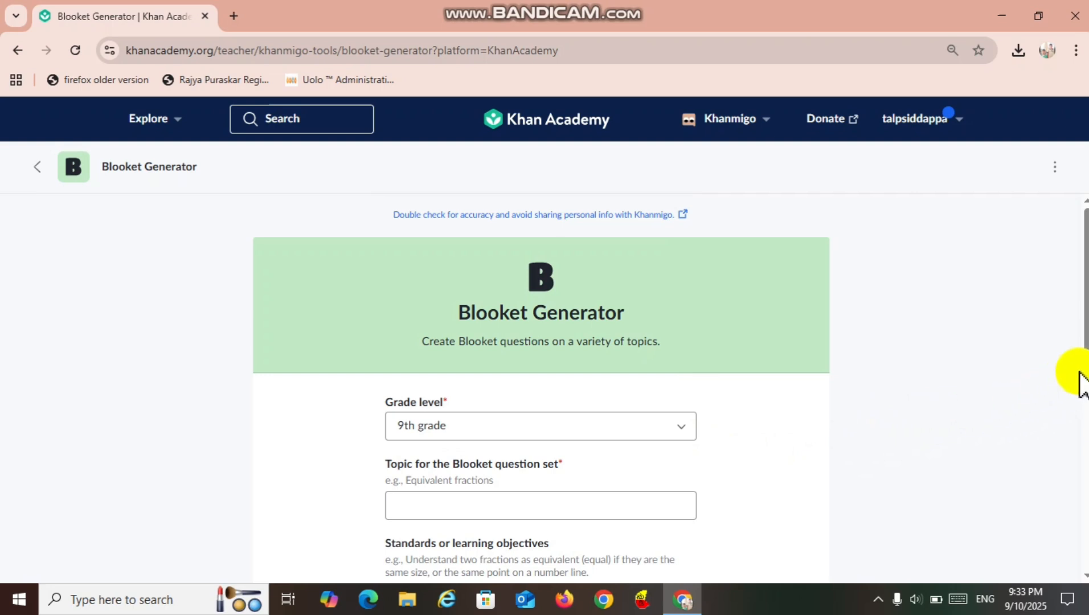
Set the Blooket topic to "Tissues" and the learning objectives to "Tissues type, plant tissues & animal tissues".
{"action": "left_click_drag", "start_coordinate": [1085, 371], "coordinate": [1077, 450]}
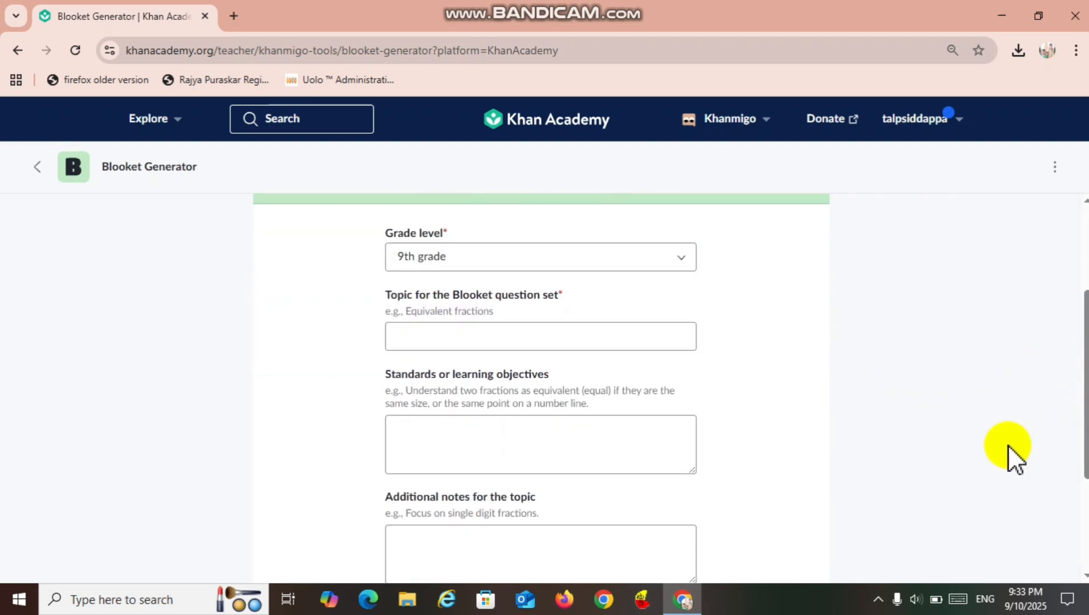
{"action": "left_click", "coordinate": [448, 337]}
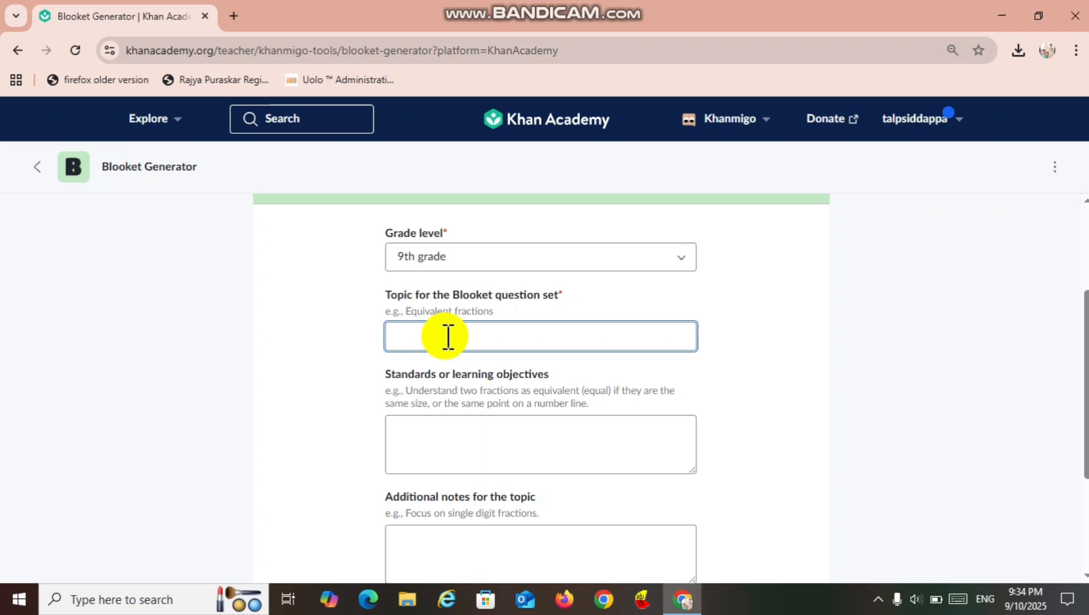
{"action": "type", "text": "Tissues"}
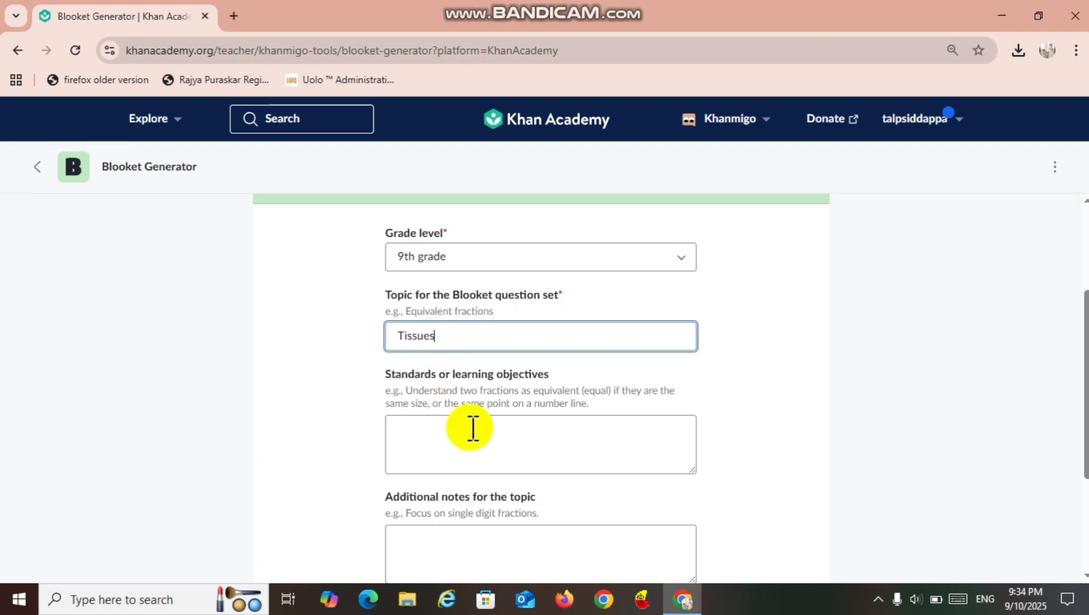
{"action": "left_click", "coordinate": [483, 454]}
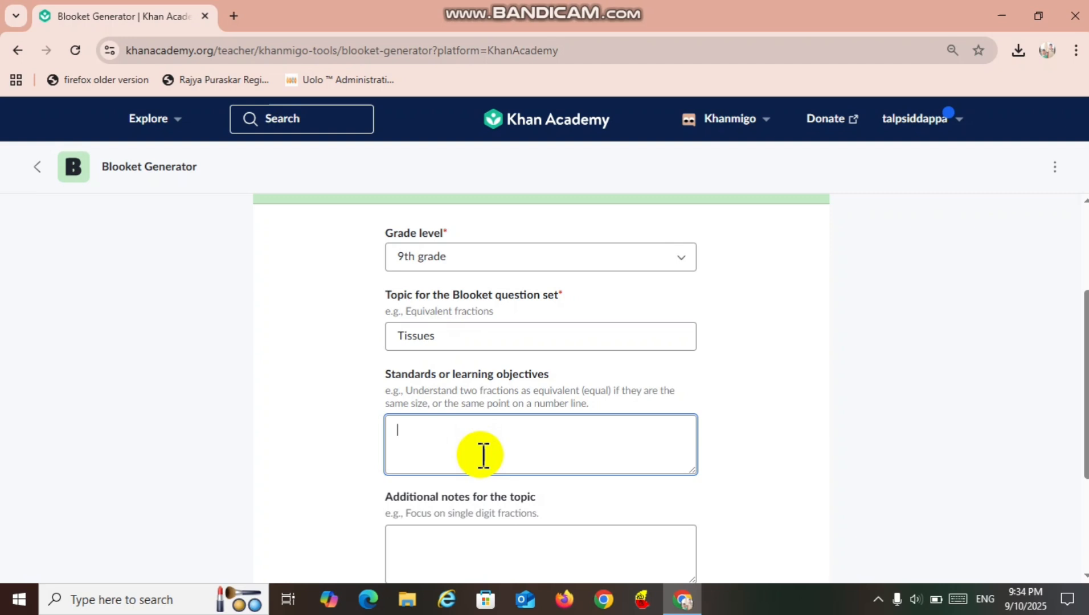
{"action": "type", "text": "Tissues type, plant tissues & animal tissues"}
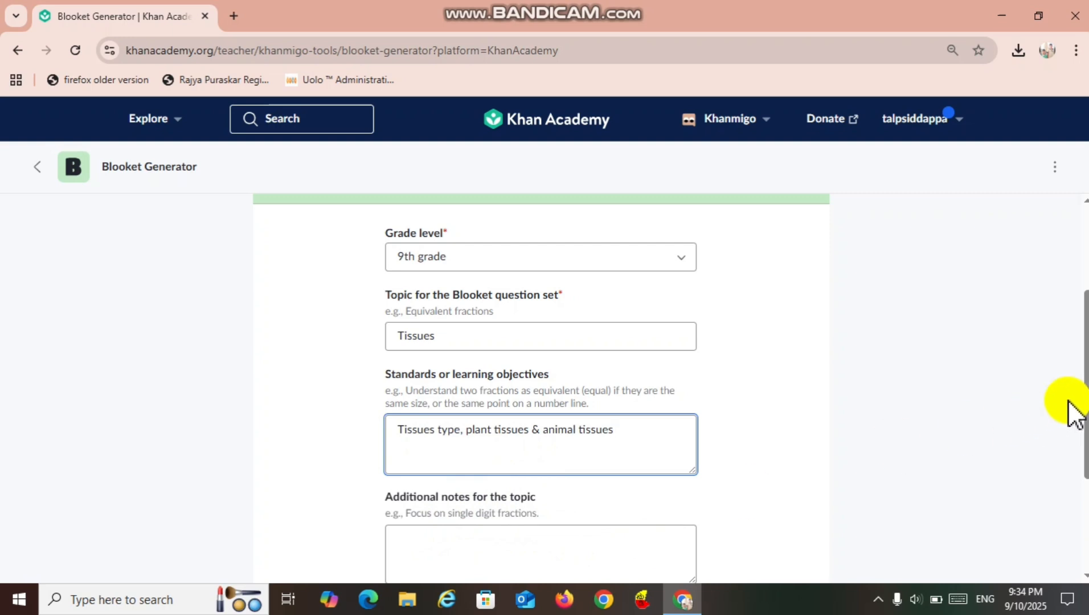
Fill in the additional notes for the topic with "type, place of Tissues in animal and plants".
{"action": "left_click", "coordinate": [1085, 406]}
{"action": "left_click_drag", "start_coordinate": [1085, 406], "coordinate": [1084, 459]}
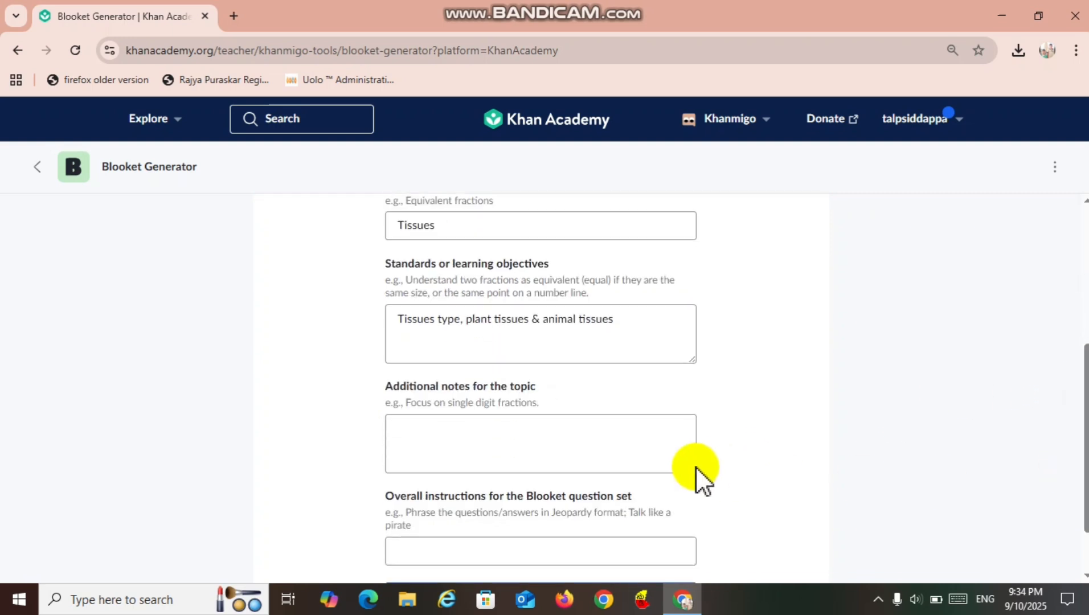
{"action": "left_click", "coordinate": [588, 454]}
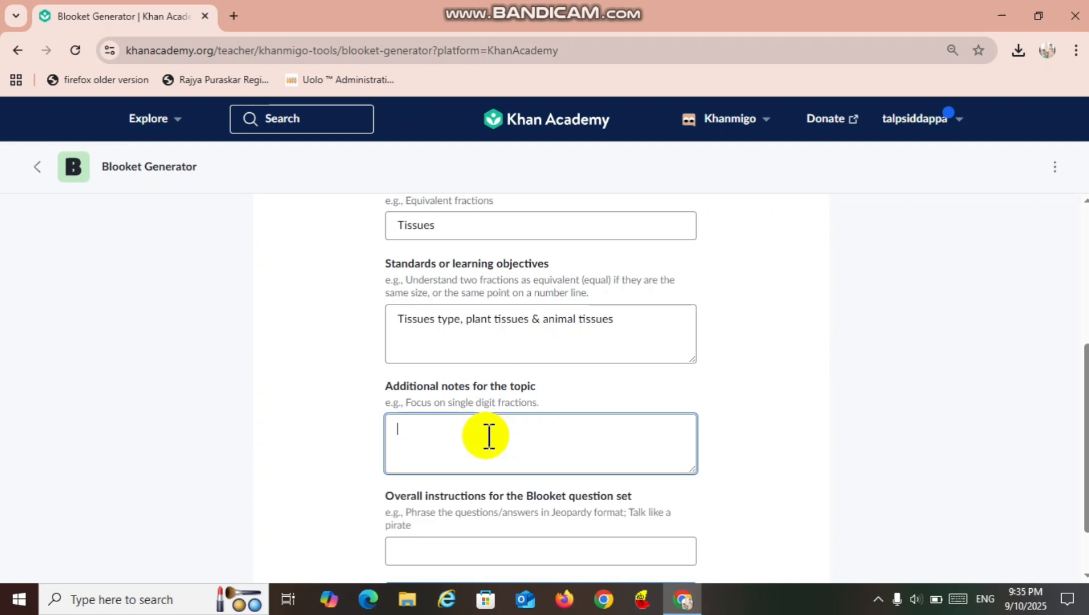
{"action": "type", "text": "type, place of Tissues in animal and plants"}
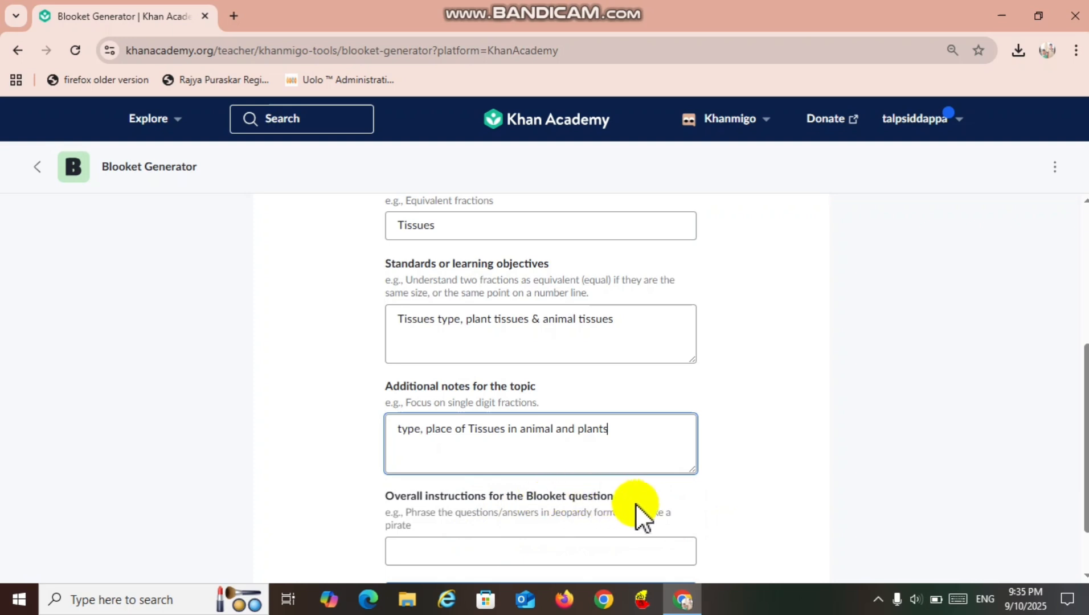
Set the overall instructions for the question set to "MCQ" and generate the Blooket questions.
{"action": "left_click", "coordinate": [481, 552]}
{"action": "type", "text": "MCQ"}
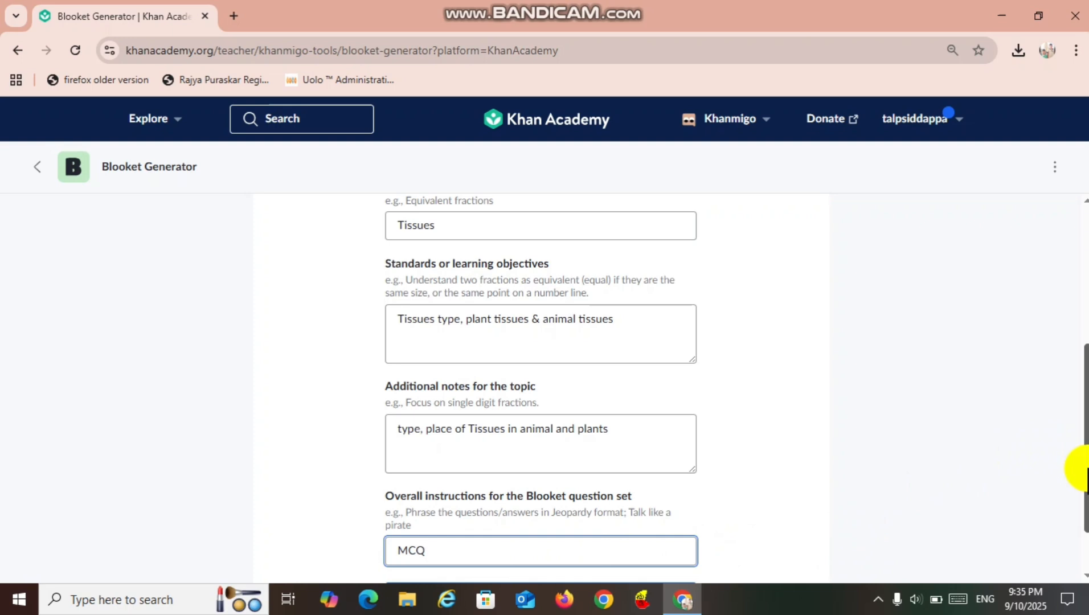
{"action": "left_click_drag", "start_coordinate": [1084, 470], "coordinate": [1088, 494]}
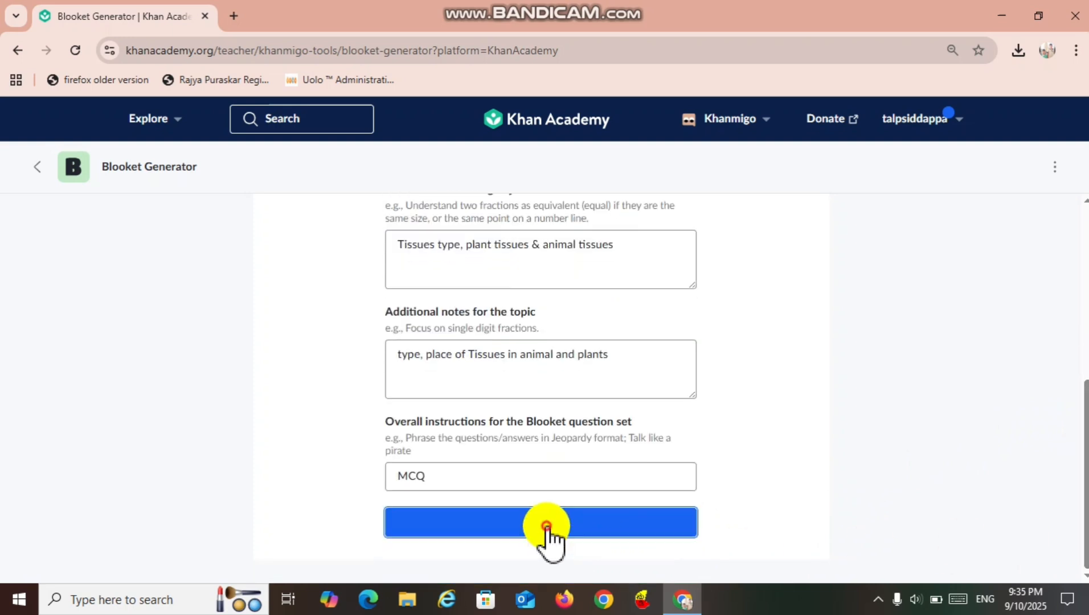
{"action": "left_click", "coordinate": [547, 527]}
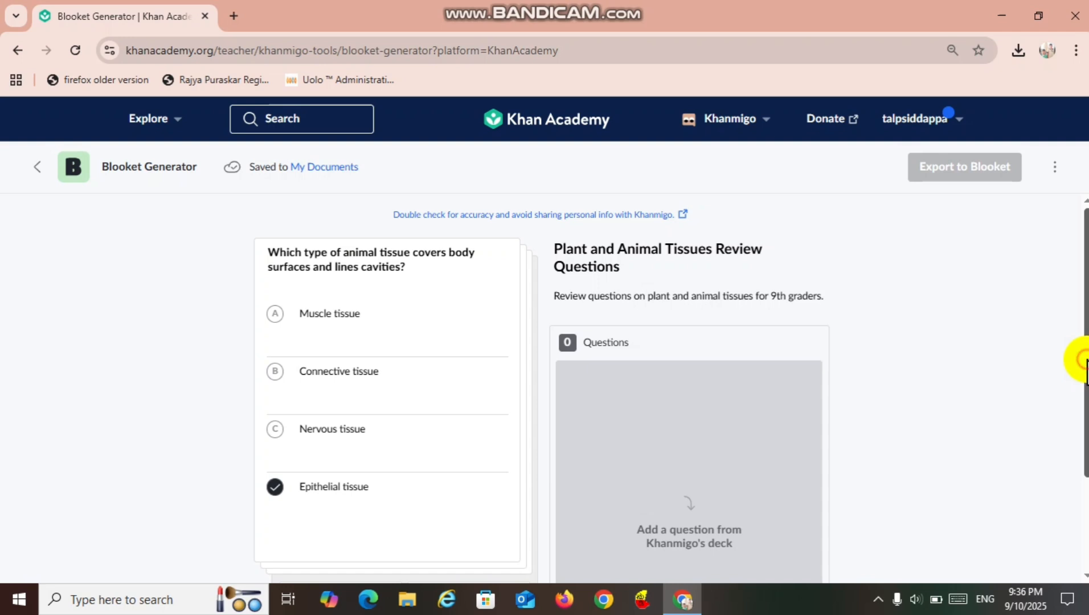
Accept Khanmigo's questions on body-covering animal tissue, water-transporting plant tissue and plant growth tissue into the question set.
{"action": "left_click_drag", "start_coordinate": [1087, 370], "coordinate": [1077, 453]}
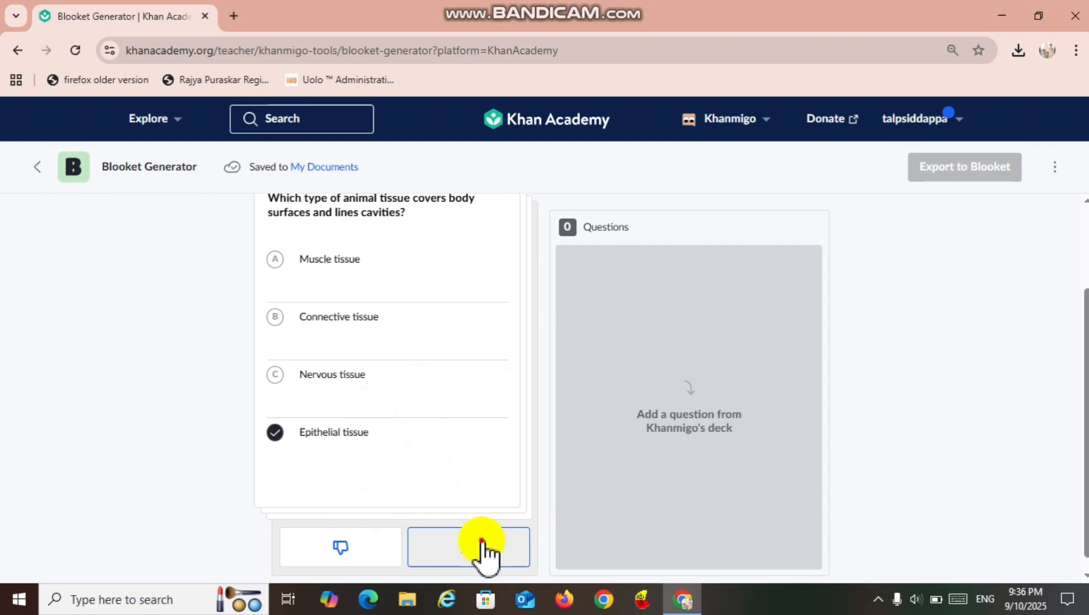
{"action": "left_click", "coordinate": [482, 547]}
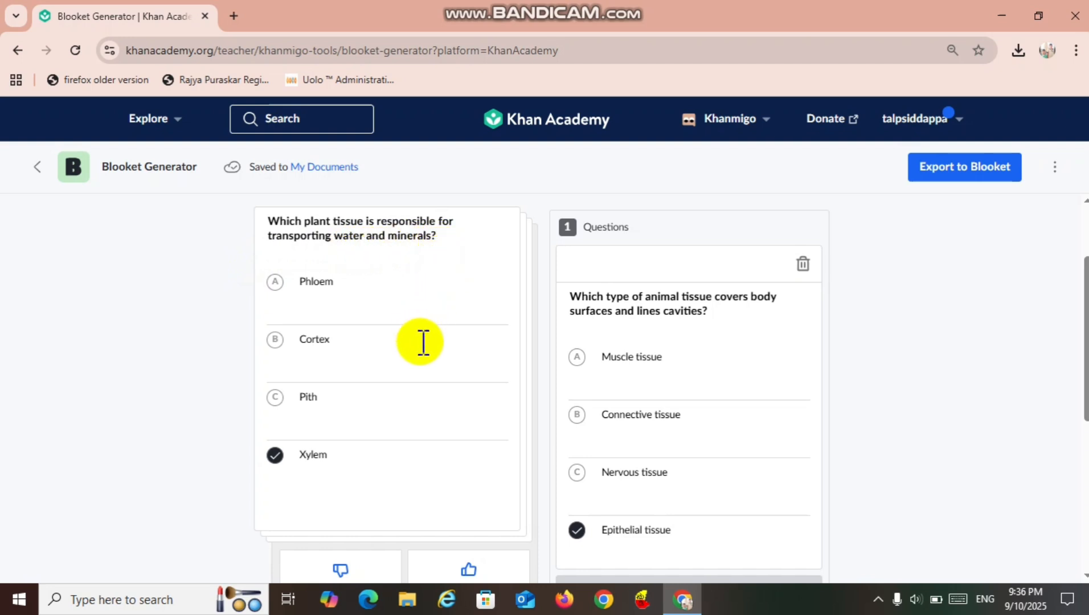
{"action": "left_click", "coordinate": [280, 471]}
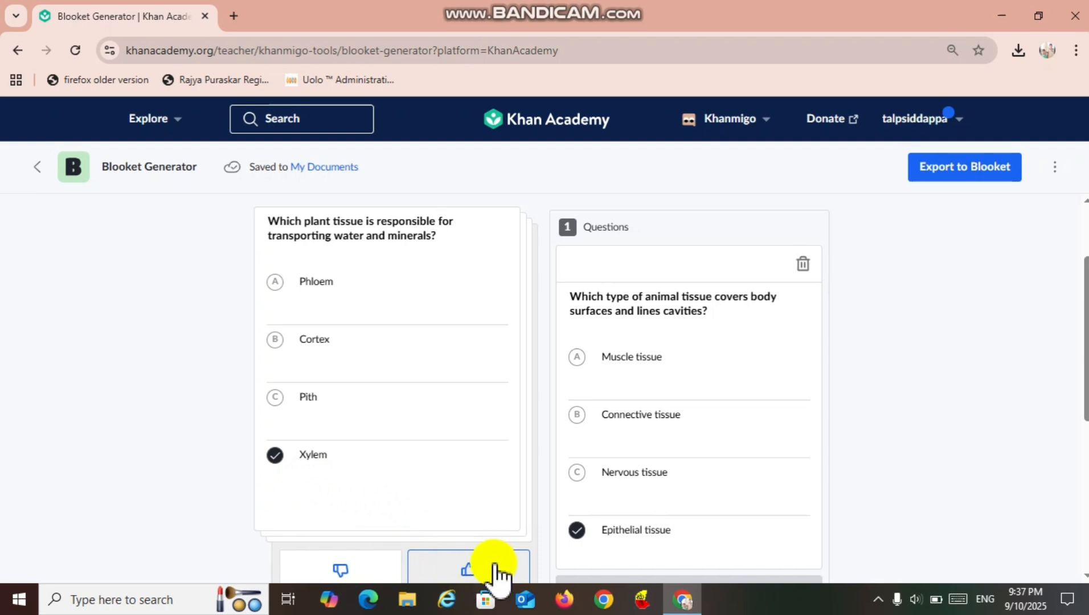
{"action": "left_click", "coordinate": [495, 568]}
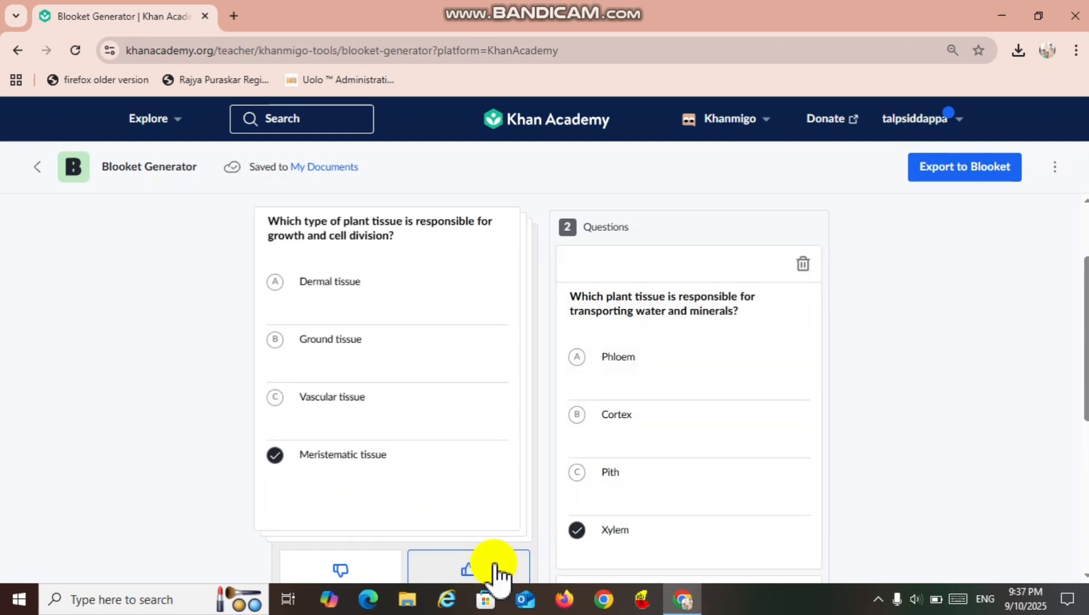
{"action": "left_click", "coordinate": [494, 569]}
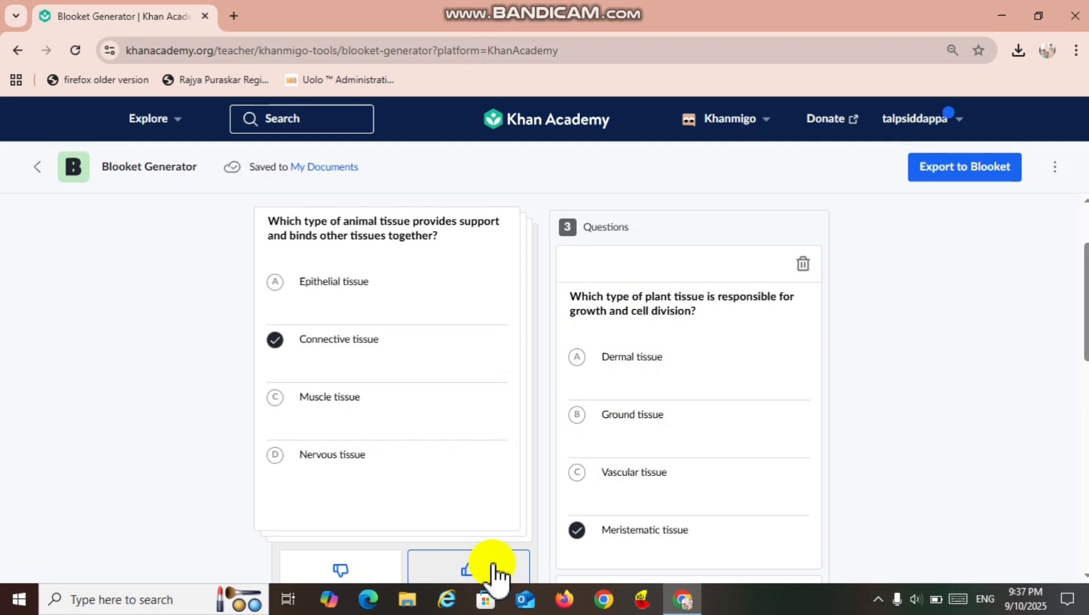
Accept Khanmigo's next seven questions, from the supportive animal tissue question through the plant tissue question on photosynthesis and storage.
{"action": "left_click", "coordinate": [495, 569]}
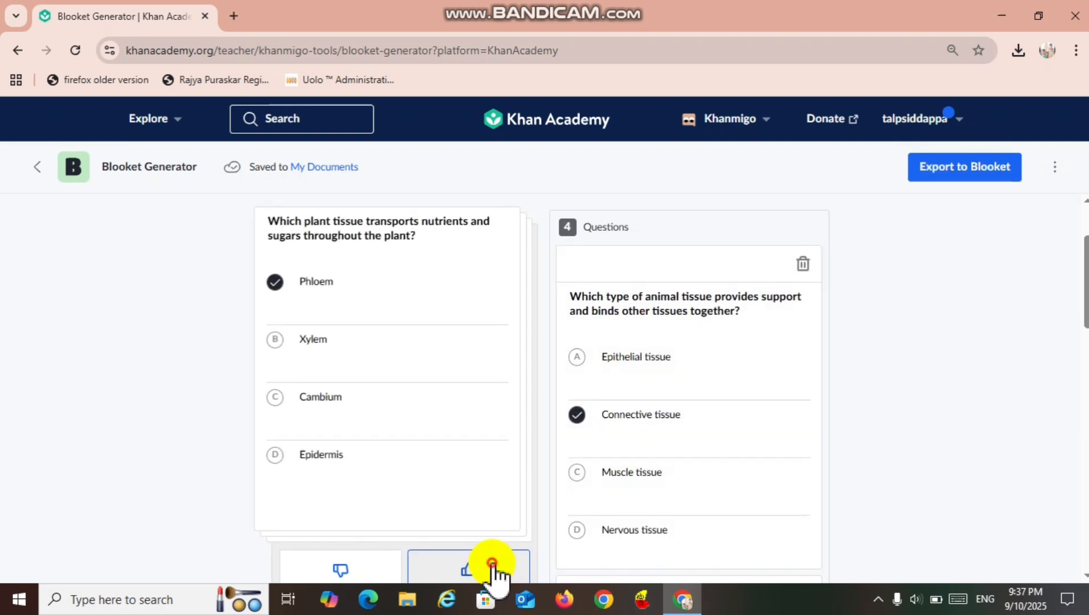
{"action": "left_click", "coordinate": [493, 566]}
{"action": "left_click", "coordinate": [492, 564]}
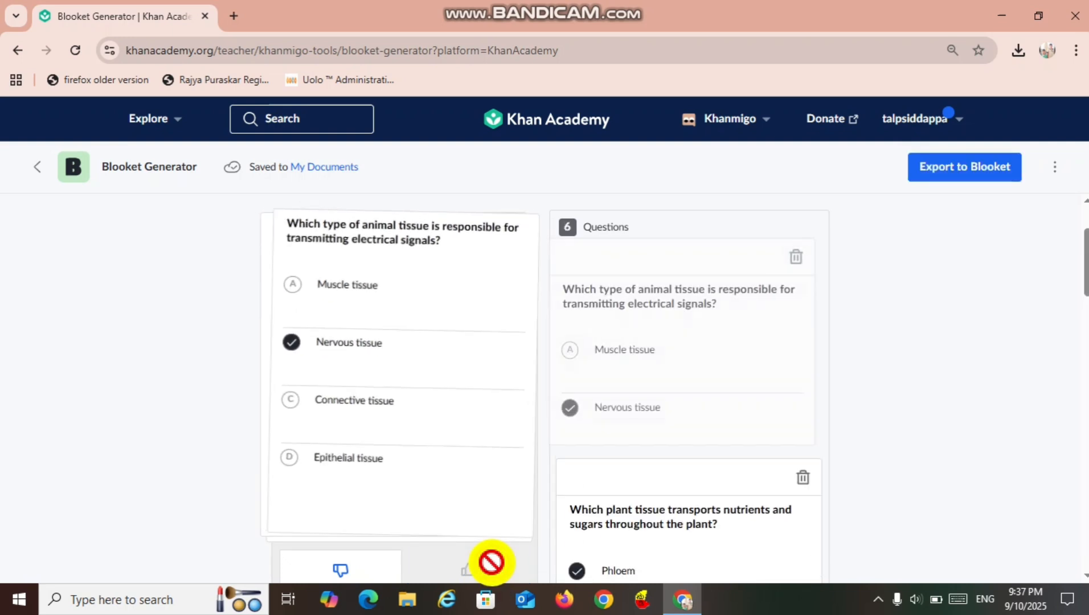
{"action": "left_click", "coordinate": [492, 564]}
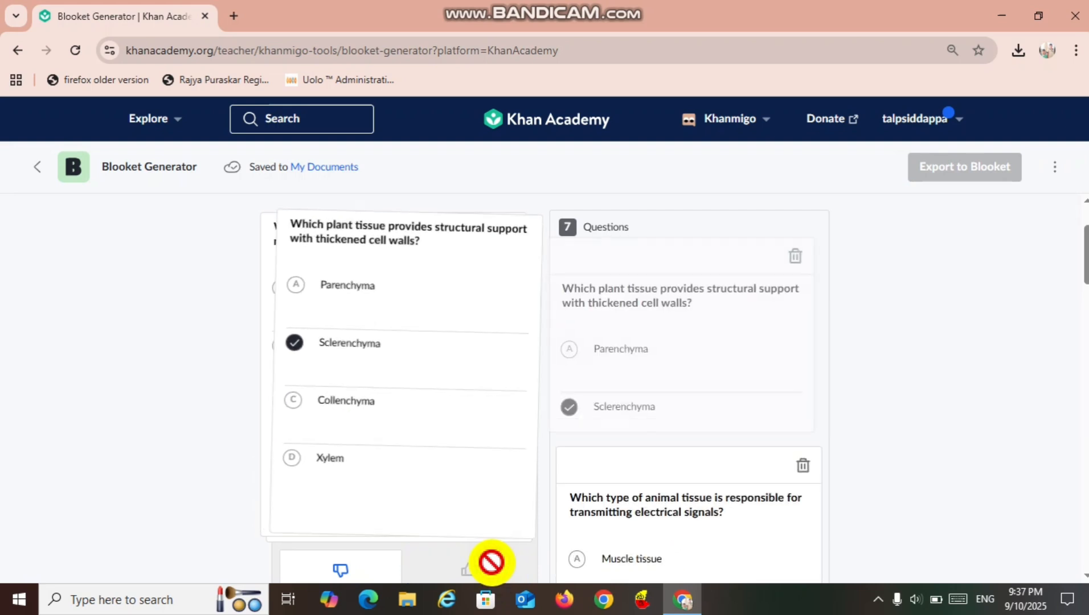
{"action": "left_click", "coordinate": [492, 564]}
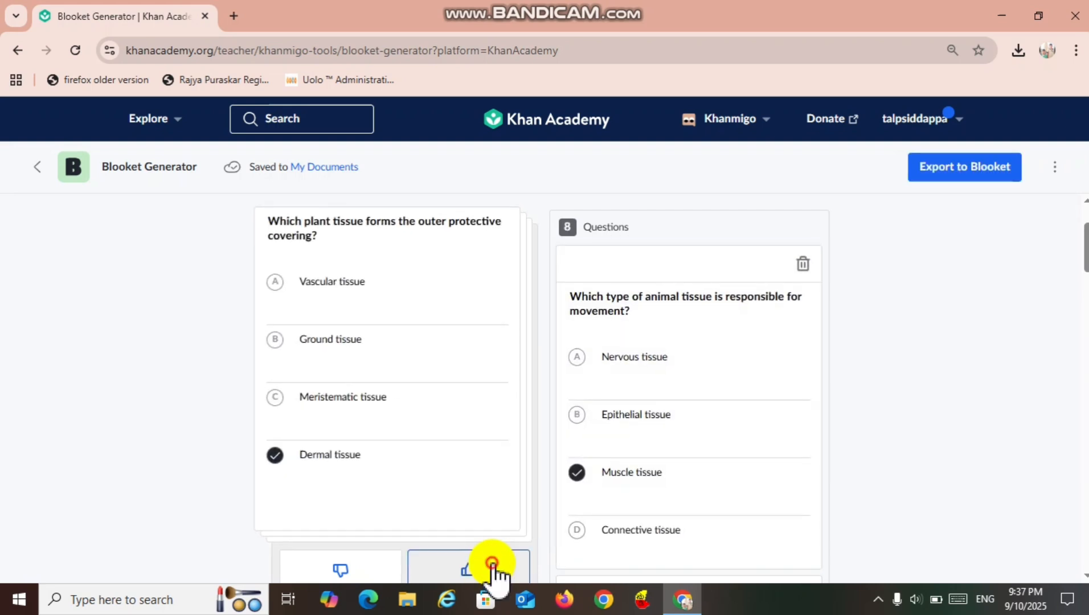
{"action": "left_click", "coordinate": [492, 564]}
{"action": "left_click", "coordinate": [493, 564]}
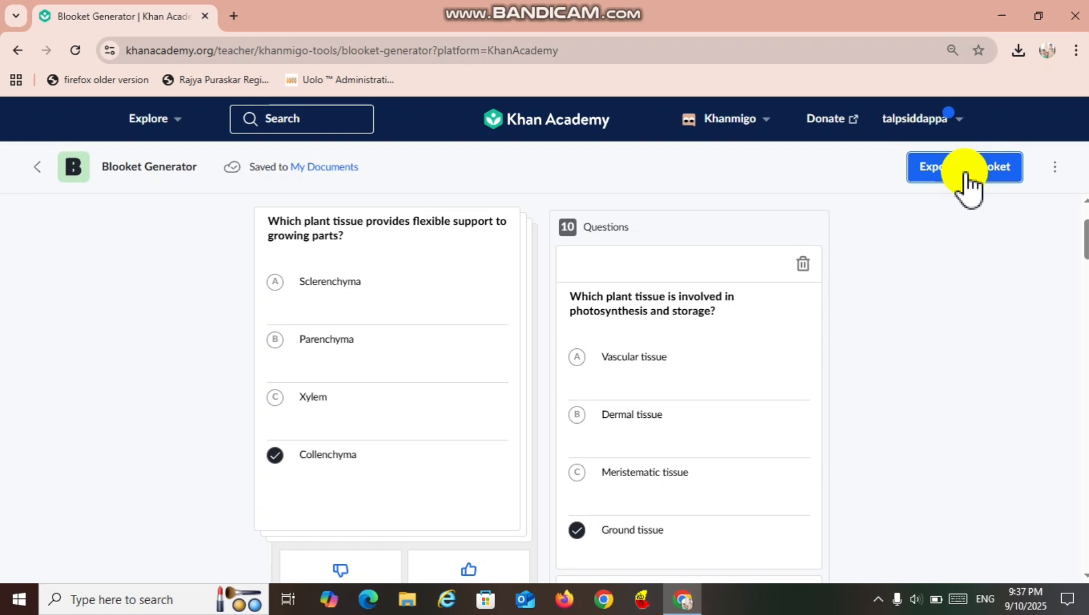
Export the question set to Blooket and start signing up there as a teacher.
{"action": "left_click", "coordinate": [967, 181]}
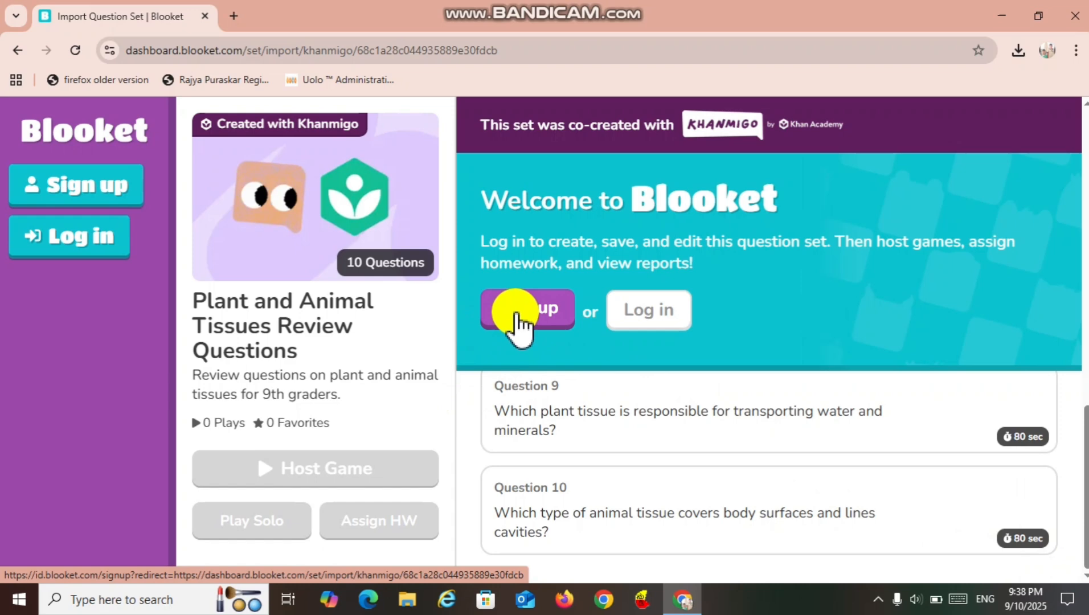
{"action": "left_click", "coordinate": [516, 313]}
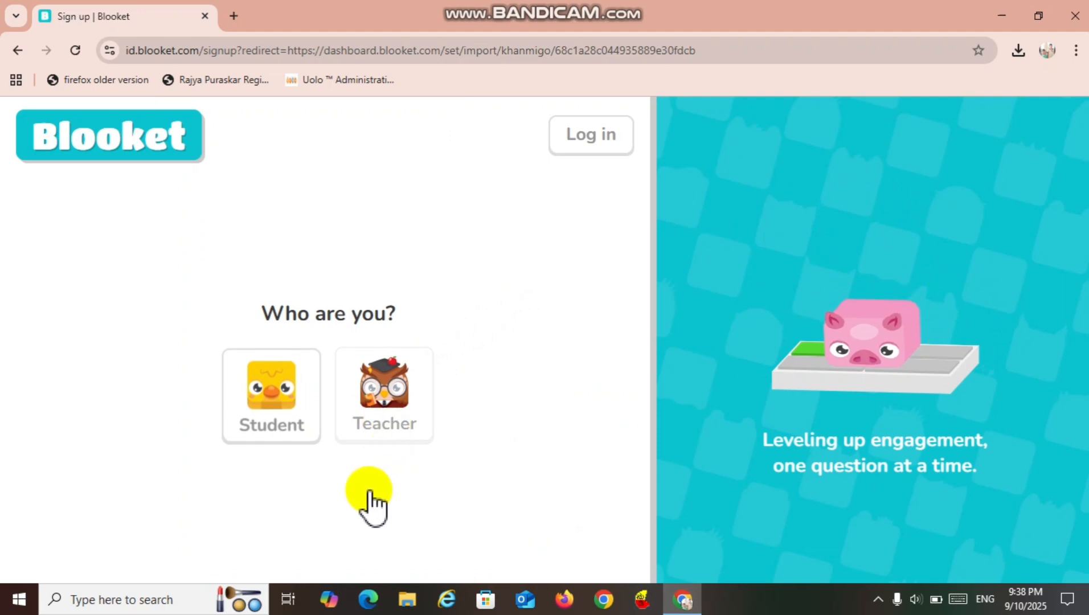
{"action": "left_click", "coordinate": [389, 403]}
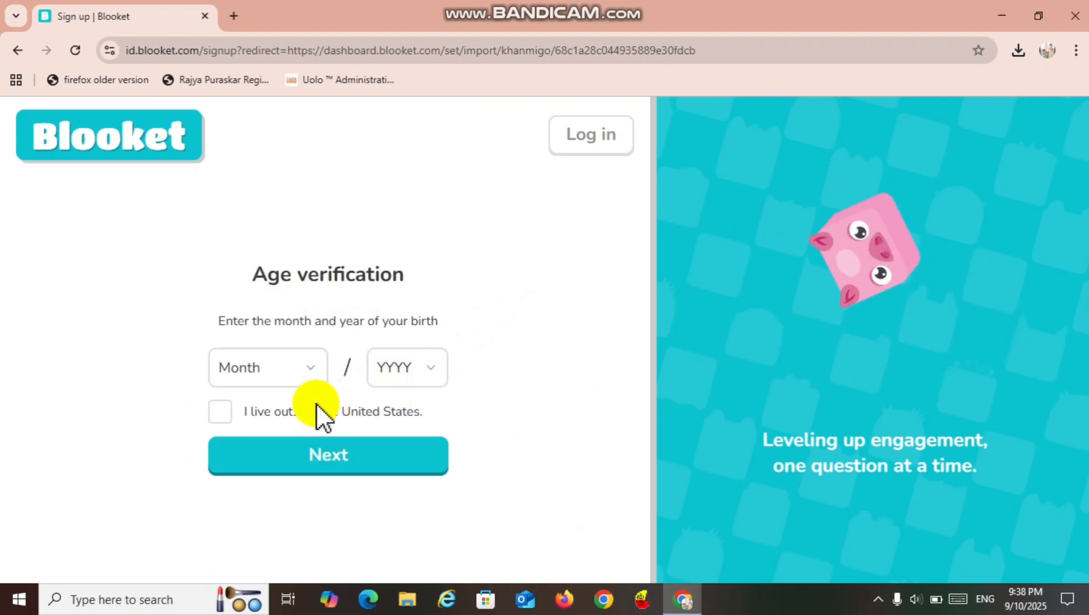
Complete the age verification with the birth month and year, marking the account holder as living outside the United States.
{"action": "left_click", "coordinate": [311, 367]}
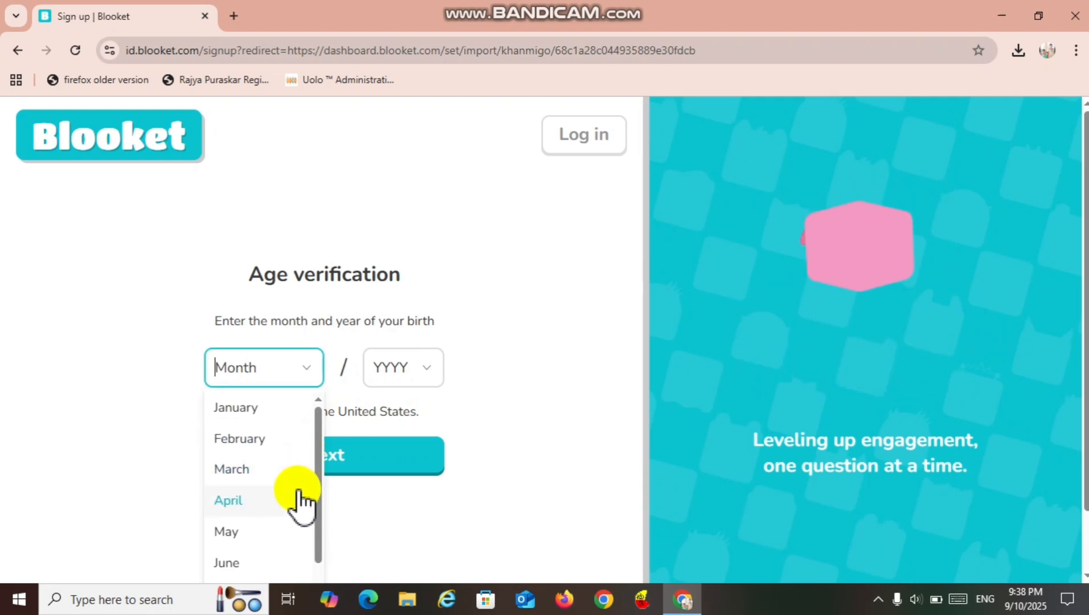
{"action": "left_click", "coordinate": [298, 494]}
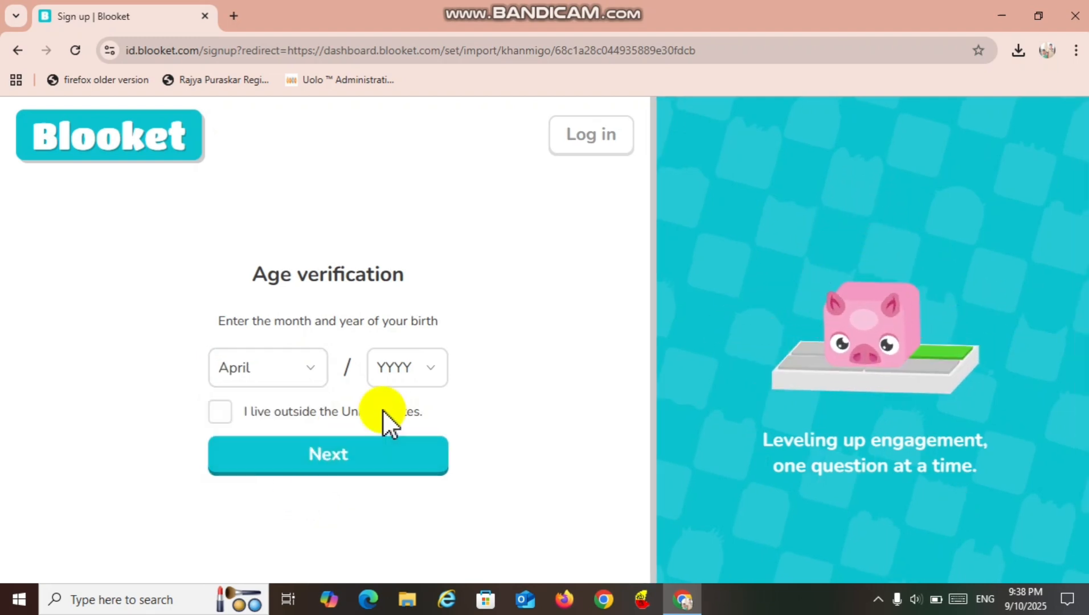
{"action": "left_click", "coordinate": [434, 367]}
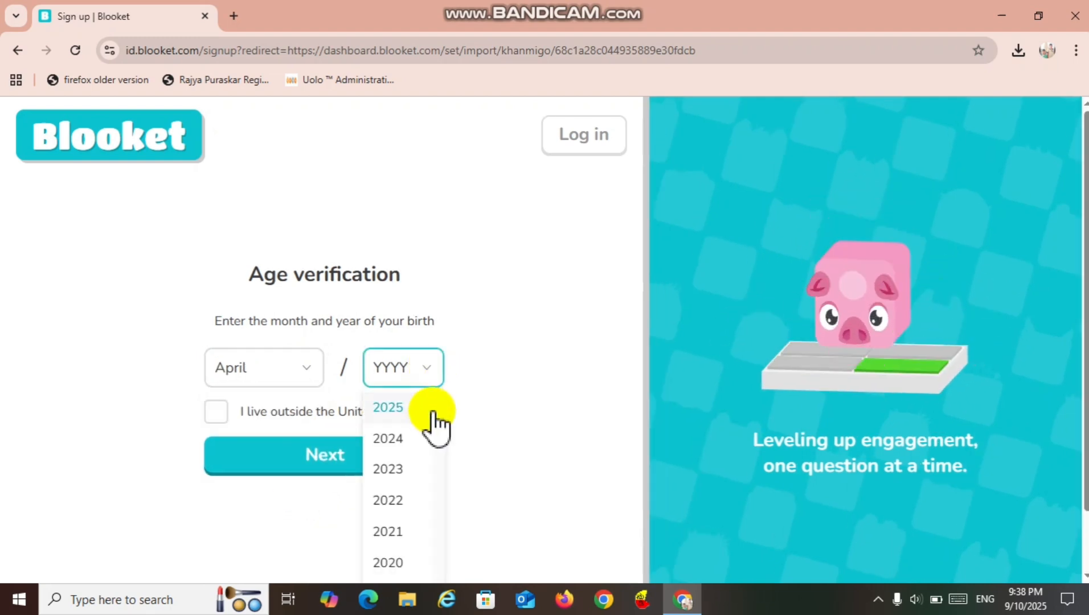
{"action": "scroll", "coordinate": [435, 436], "scroll_direction": "down", "scroll_amount": 18}
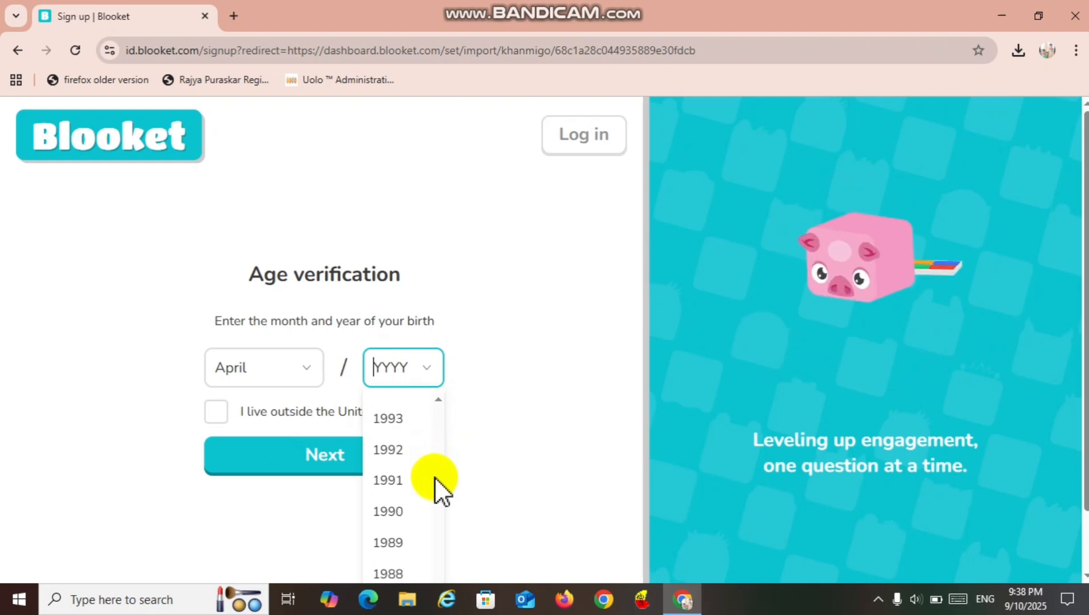
{"action": "scroll", "coordinate": [436, 490], "scroll_direction": "down", "scroll_amount": 2}
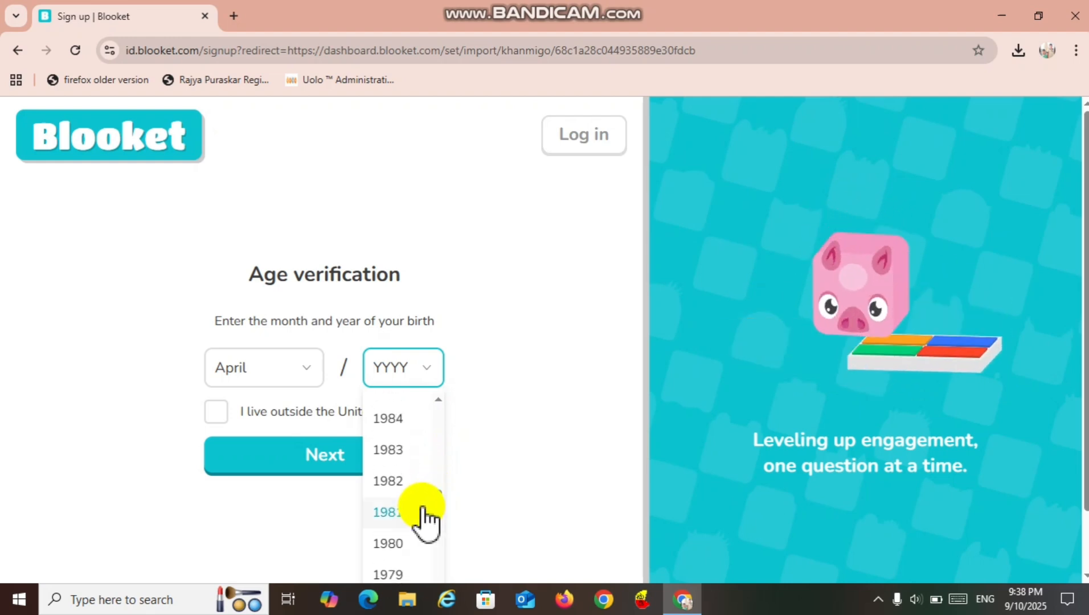
{"action": "left_click", "coordinate": [423, 512]}
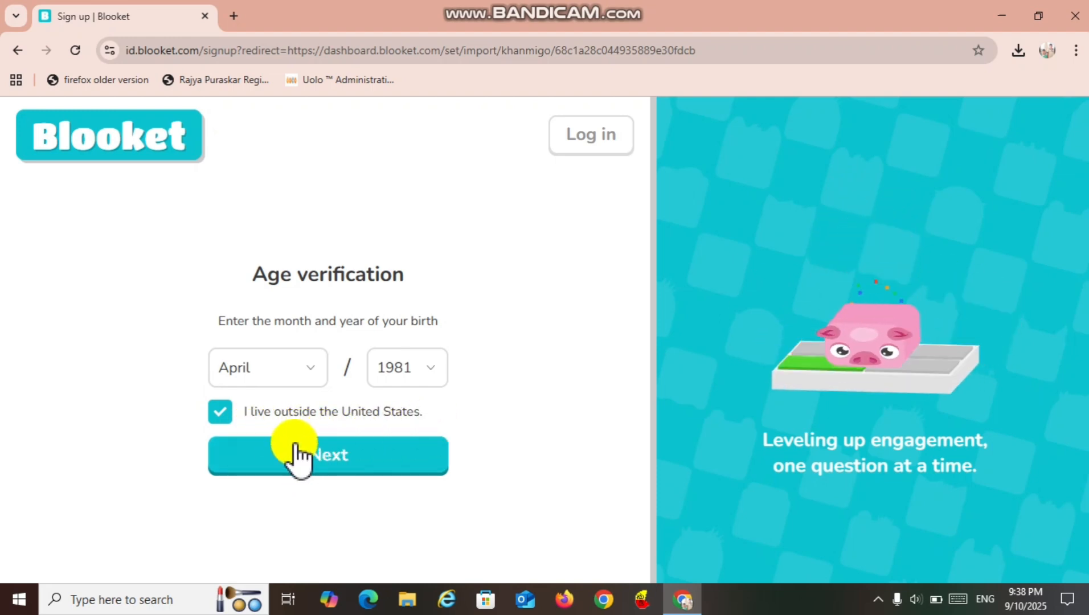
{"action": "left_click", "coordinate": [334, 455]}
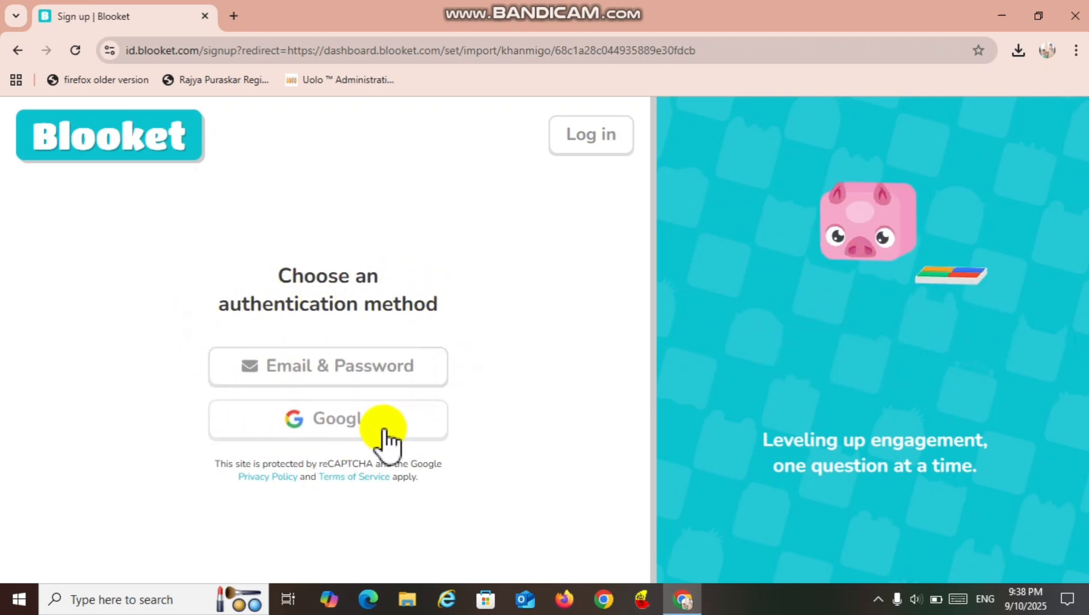
Authenticate the Blooket sign-up with the existing Google account and approve sharing its profile information.
{"action": "left_click", "coordinate": [315, 409]}
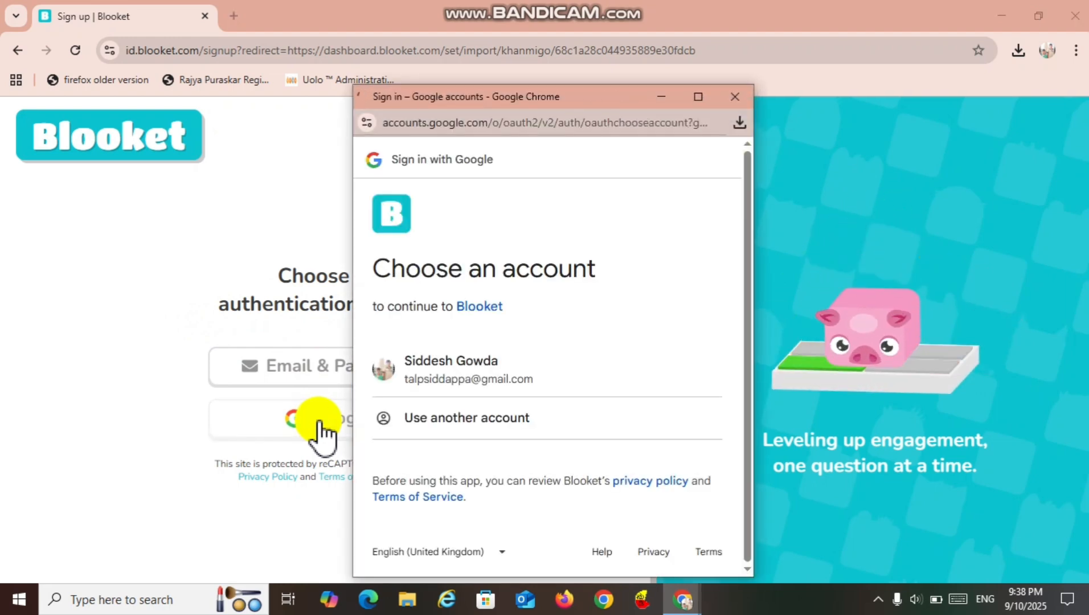
{"action": "left_click", "coordinate": [517, 380]}
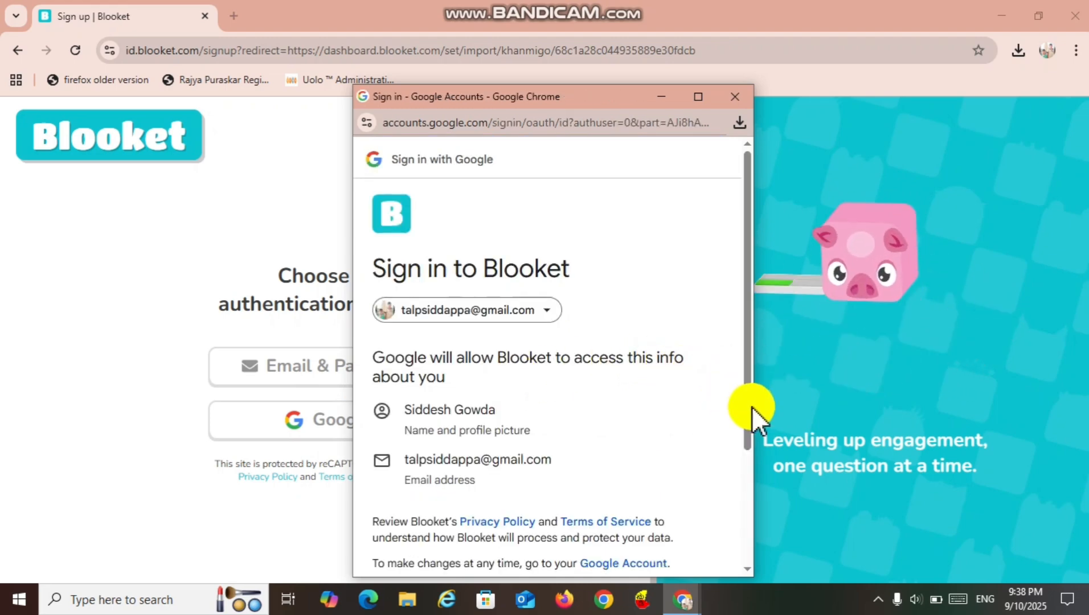
{"action": "scroll", "coordinate": [748, 409], "scroll_direction": "down", "scroll_amount": 3}
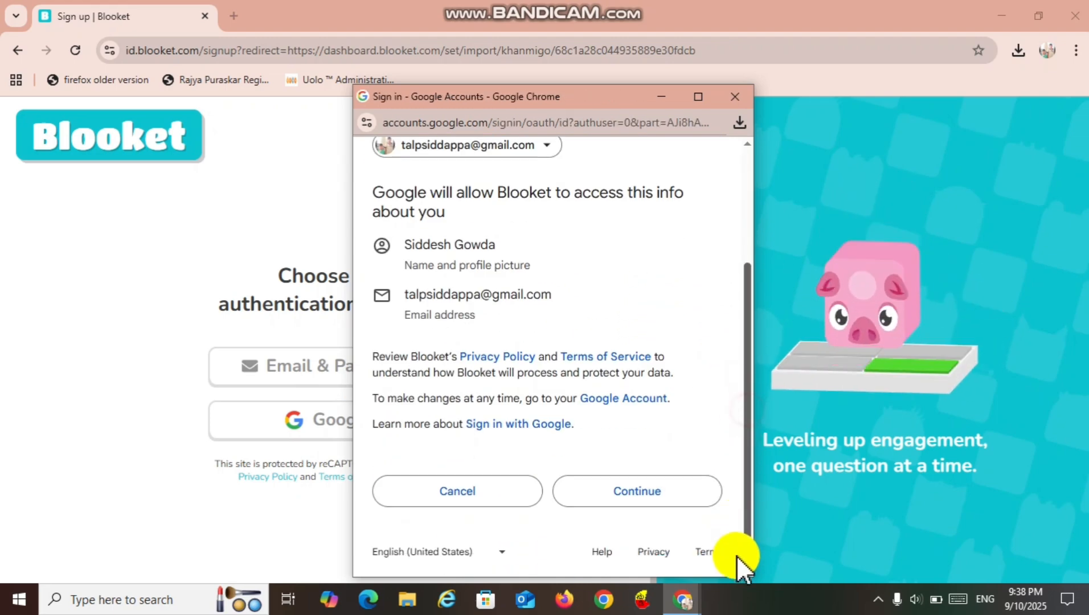
{"action": "left_click", "coordinate": [646, 488]}
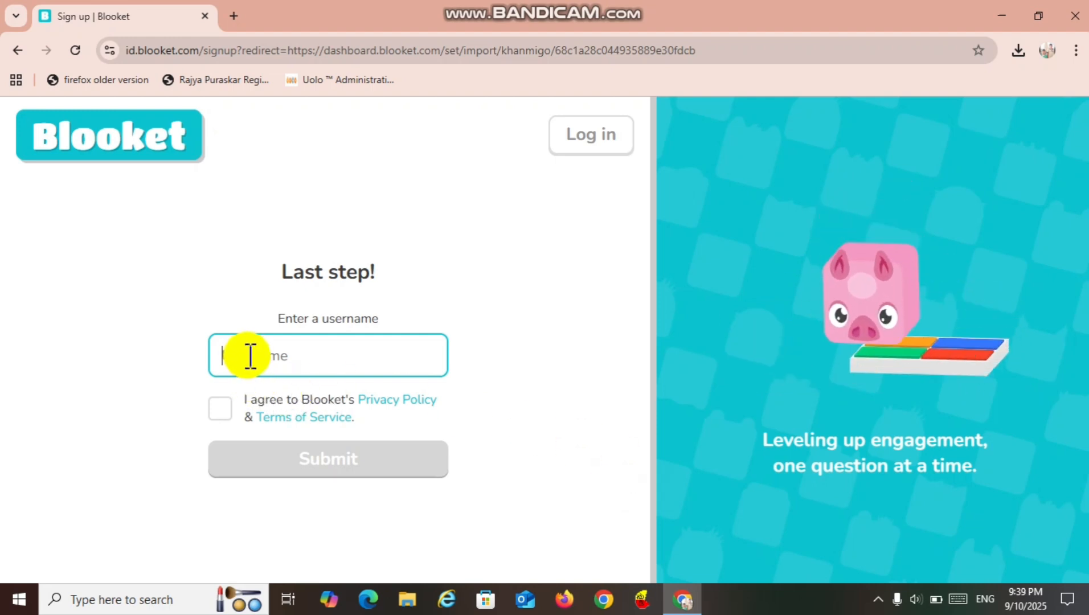
Enter the account username, agree to Blooket's Privacy Policy and Terms of Service, and submit the sign-up.
{"action": "type", "text": "S"}
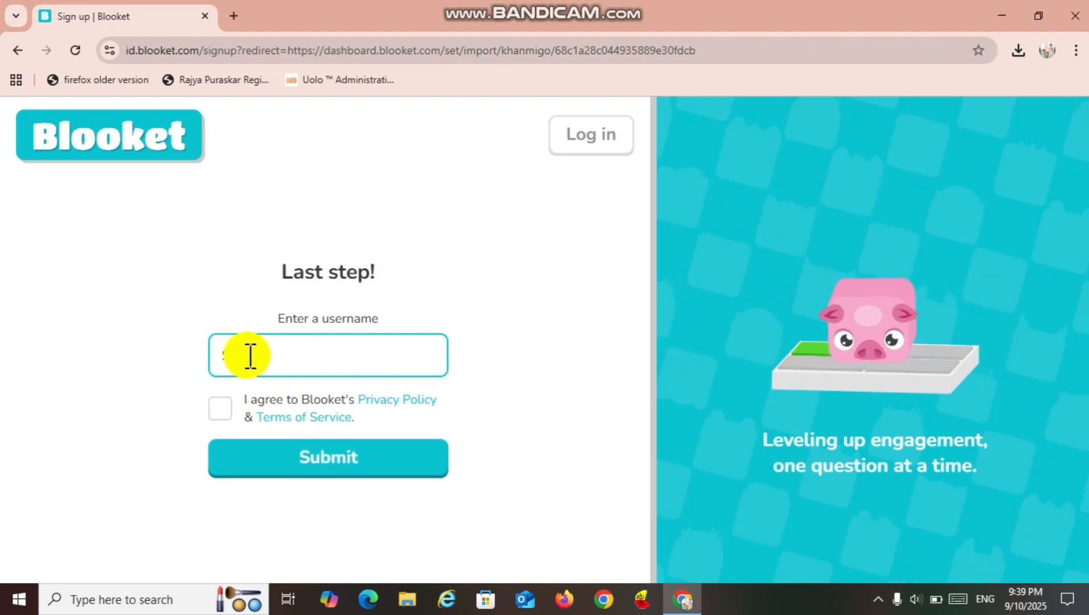
{"action": "type", "text": "SH"}
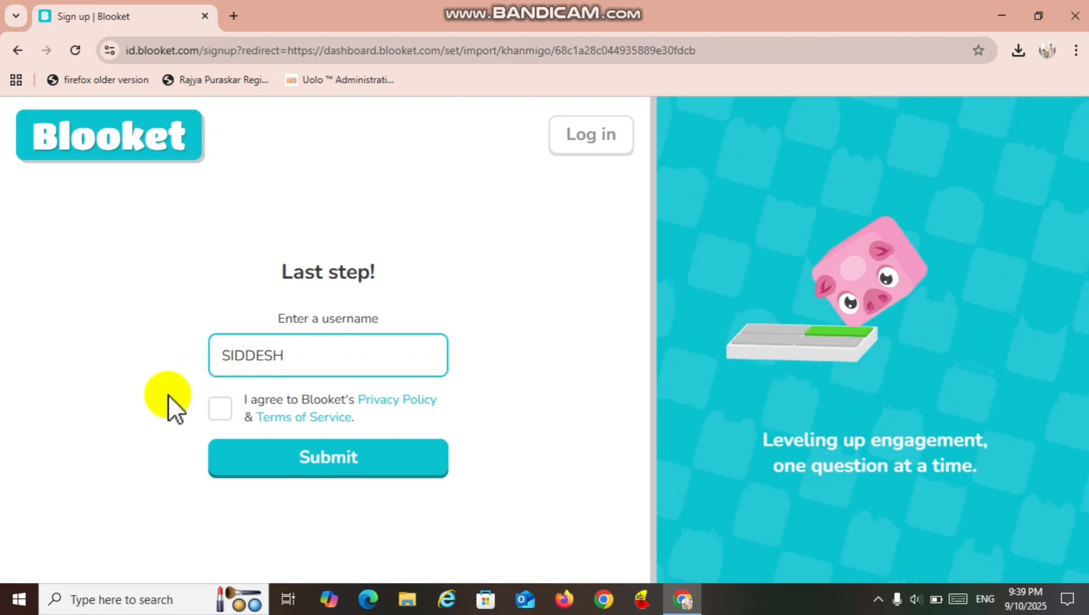
{"action": "left_click", "coordinate": [221, 418]}
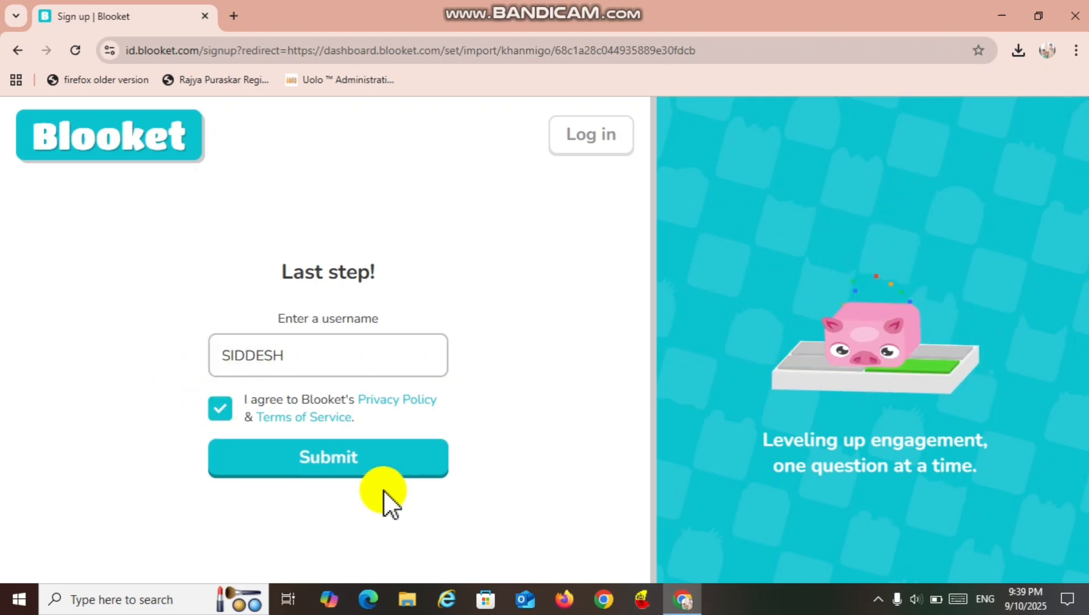
{"action": "left_click", "coordinate": [353, 472]}
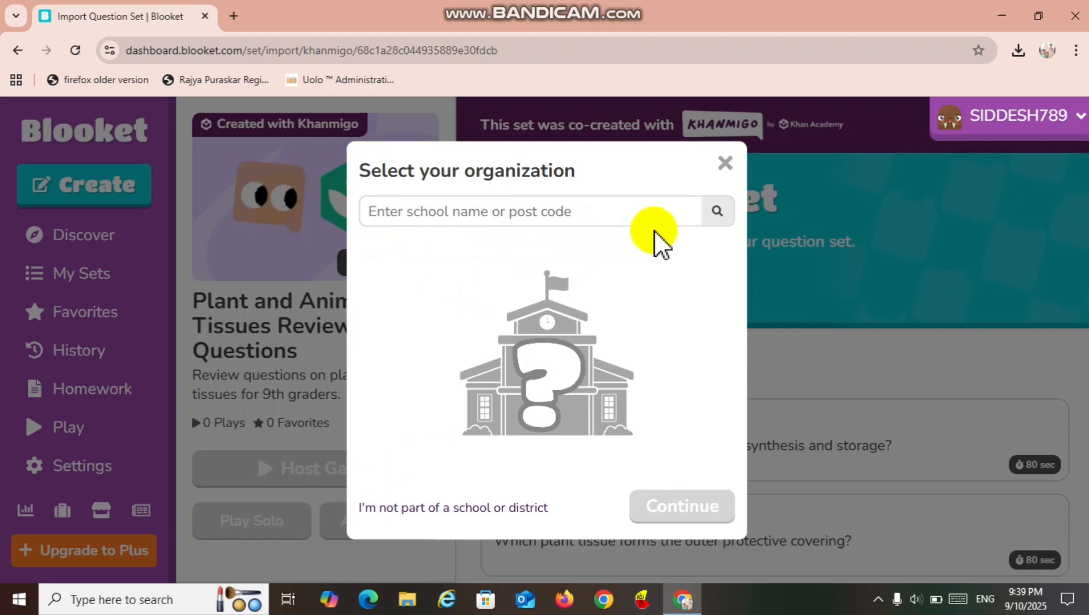
Search for the organization by the school's post code and confirm Armour High School - 01.
{"action": "left_click", "coordinate": [624, 211]}
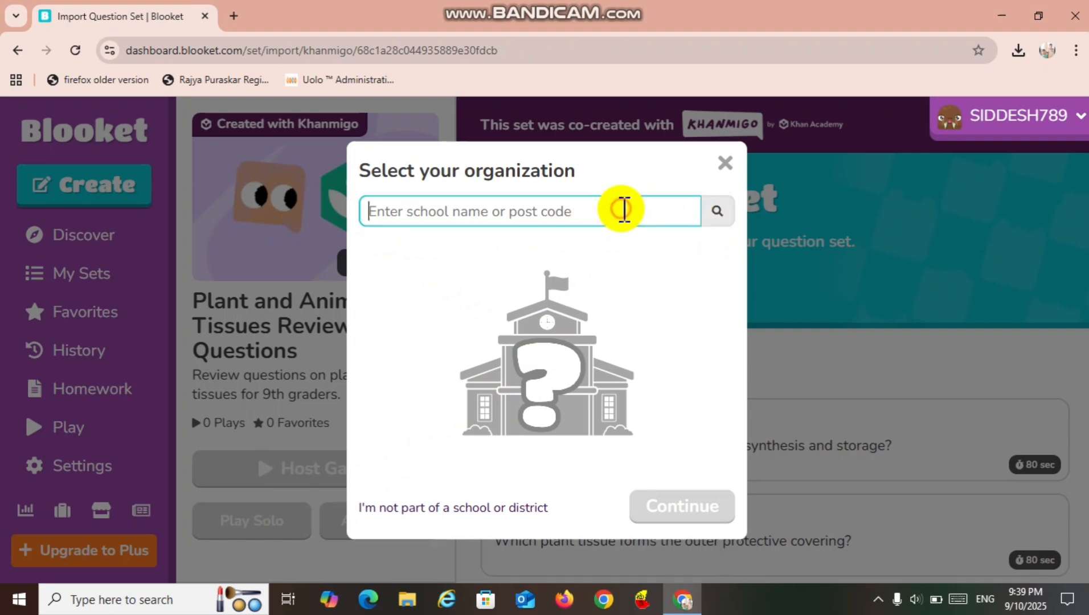
{"action": "type", "text": "573103"}
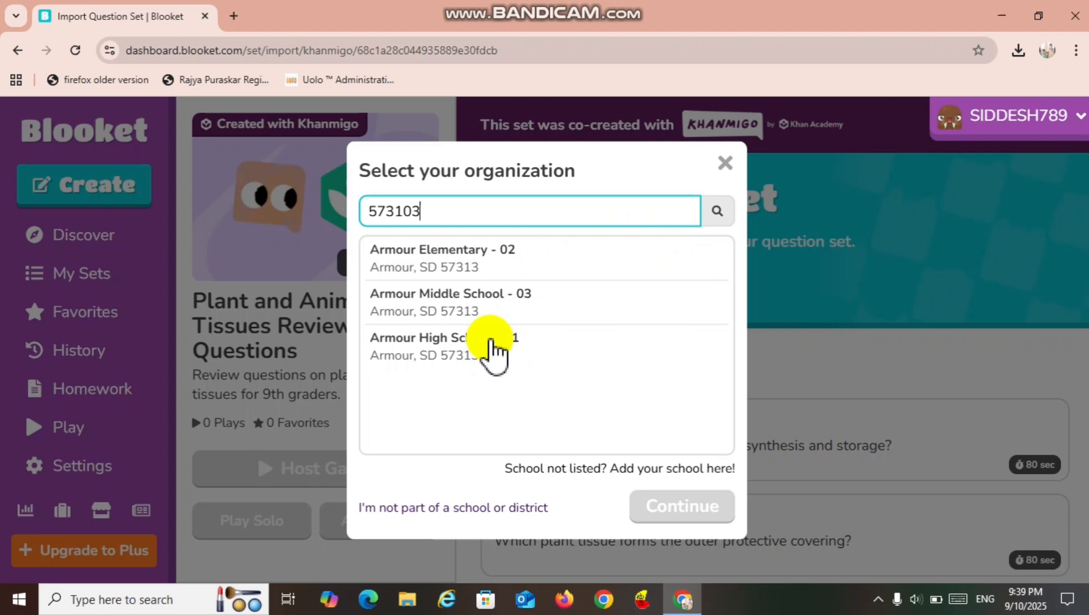
{"action": "left_click", "coordinate": [490, 340]}
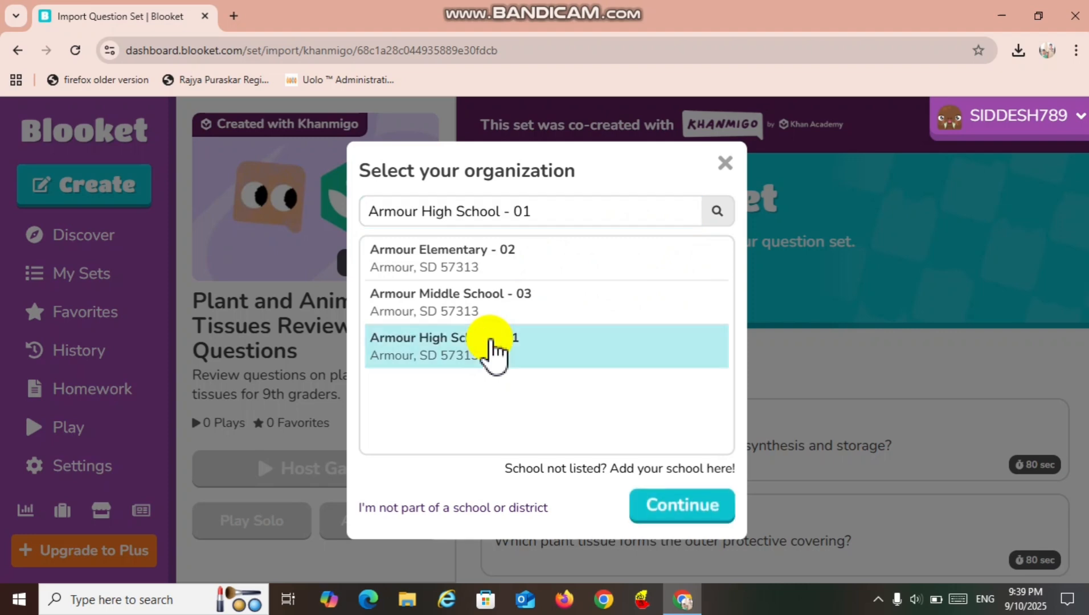
{"action": "left_click", "coordinate": [671, 499]}
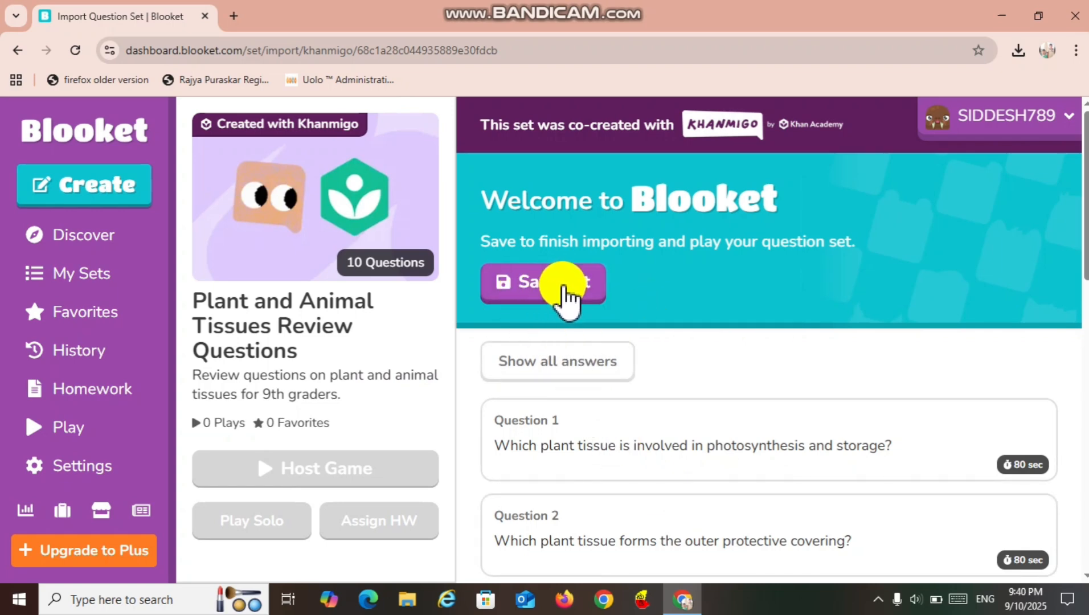
Save the imported Plant and Animal Tissues Review Questions set and assign it as homework with the default settings.
{"action": "left_click", "coordinate": [537, 283]}
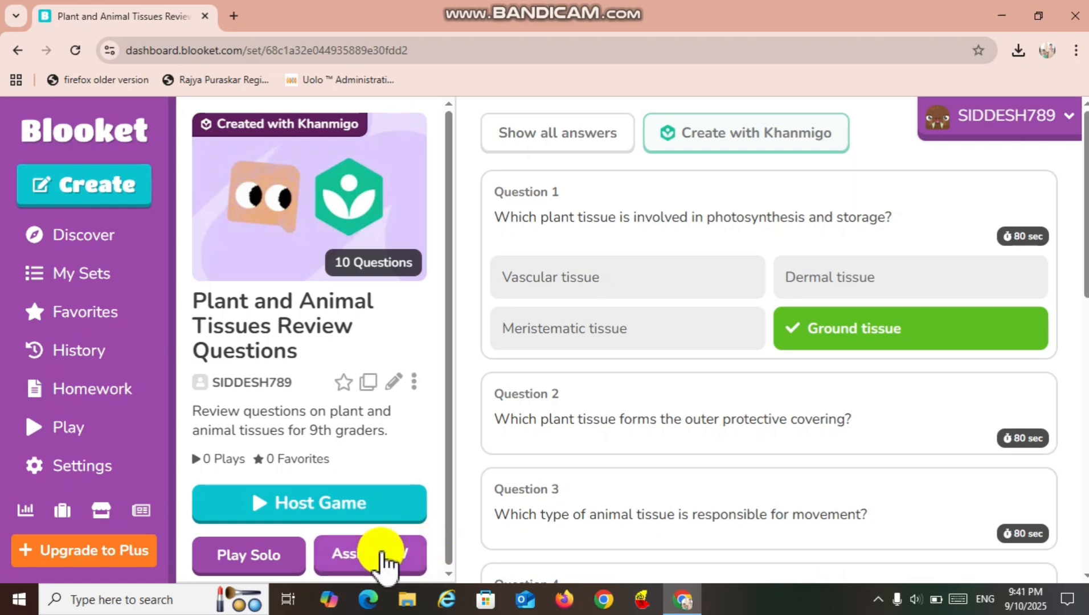
{"action": "left_click", "coordinate": [380, 555]}
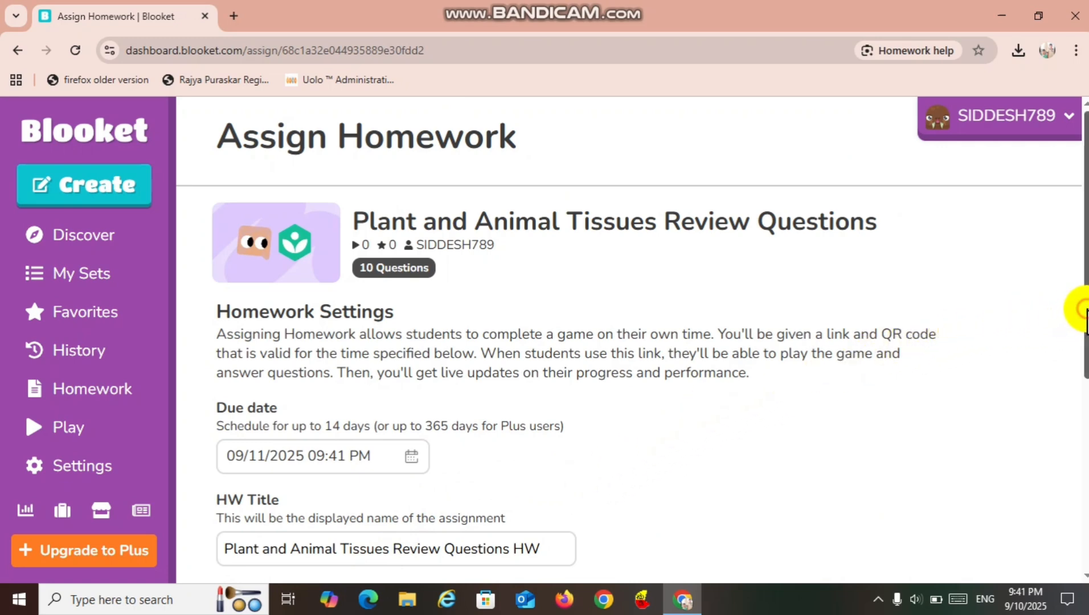
{"action": "left_click_drag", "start_coordinate": [1086, 320], "coordinate": [1086, 415]}
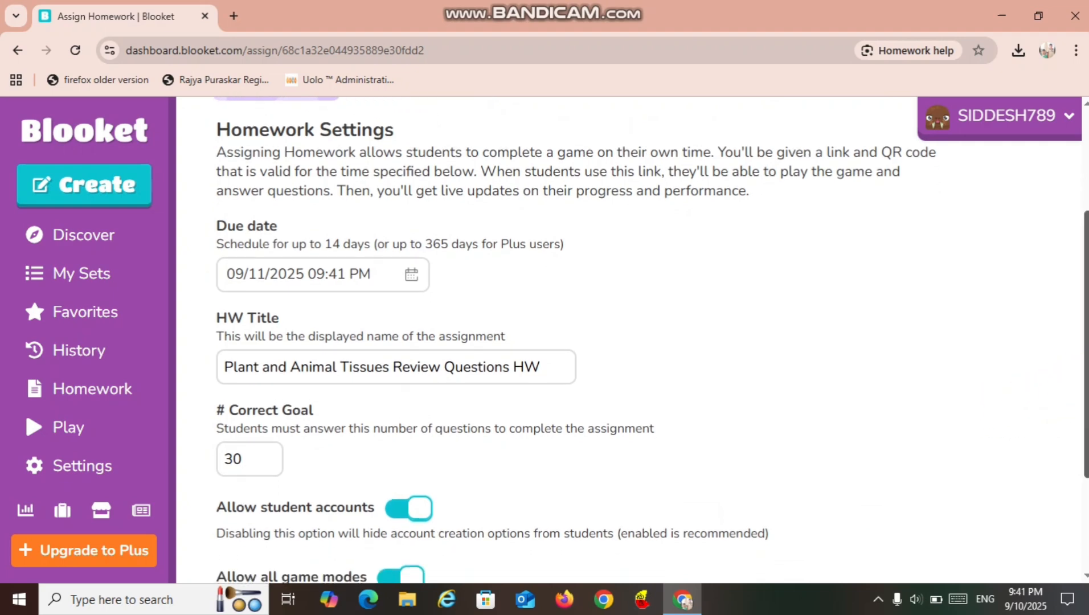
{"action": "scroll", "coordinate": [1087, 342], "scroll_direction": "down", "scroll_amount": 2}
{"action": "scroll", "coordinate": [652, 341], "scroll_direction": "up", "scroll_amount": 2}
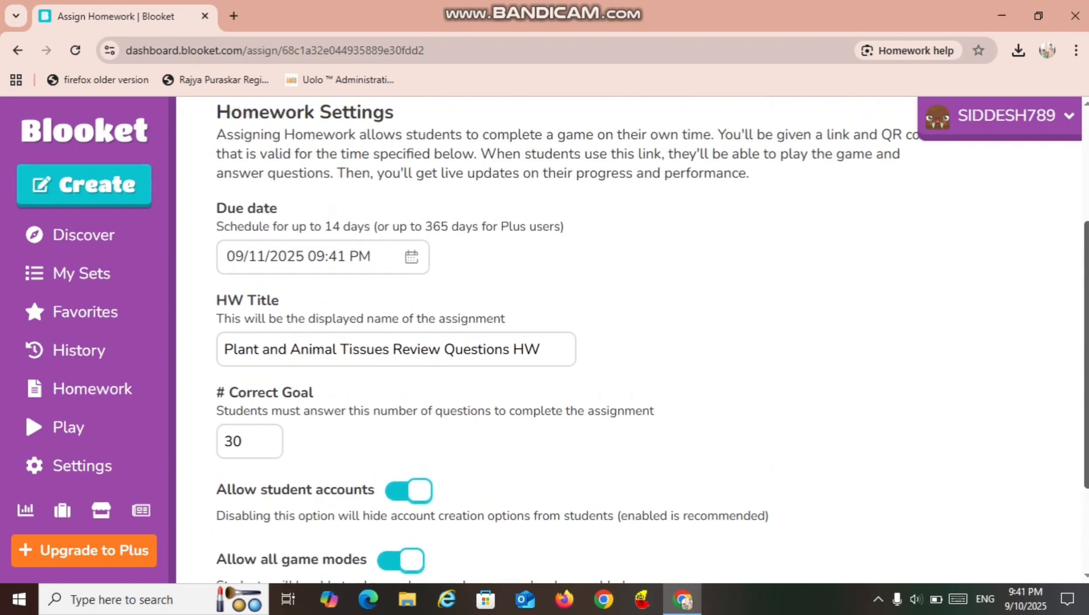
{"action": "scroll", "coordinate": [1081, 450], "scroll_direction": "down", "scroll_amount": 2}
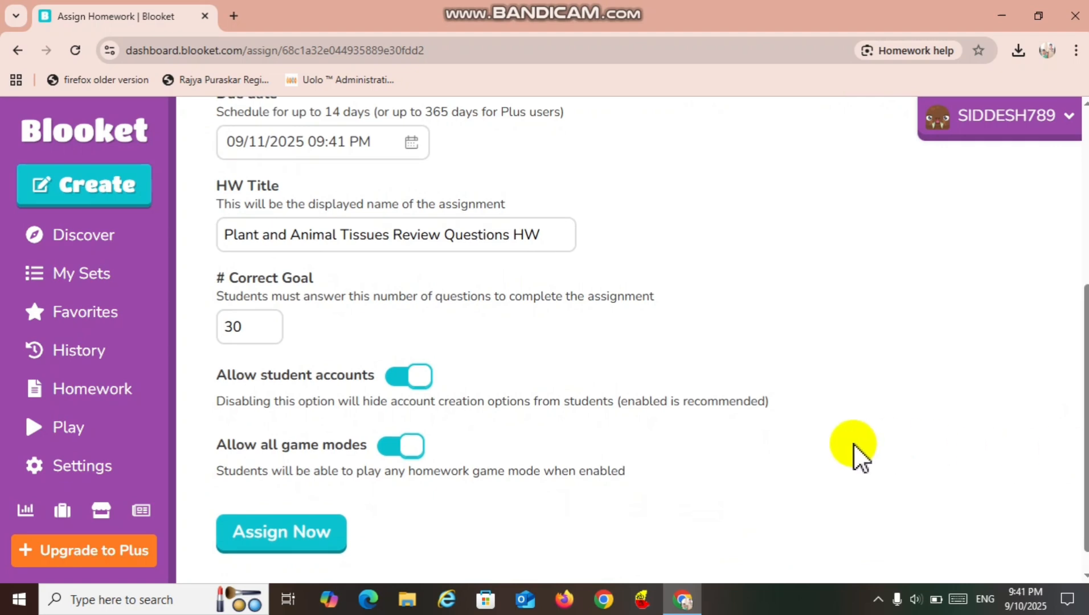
{"action": "left_click", "coordinate": [308, 532]}
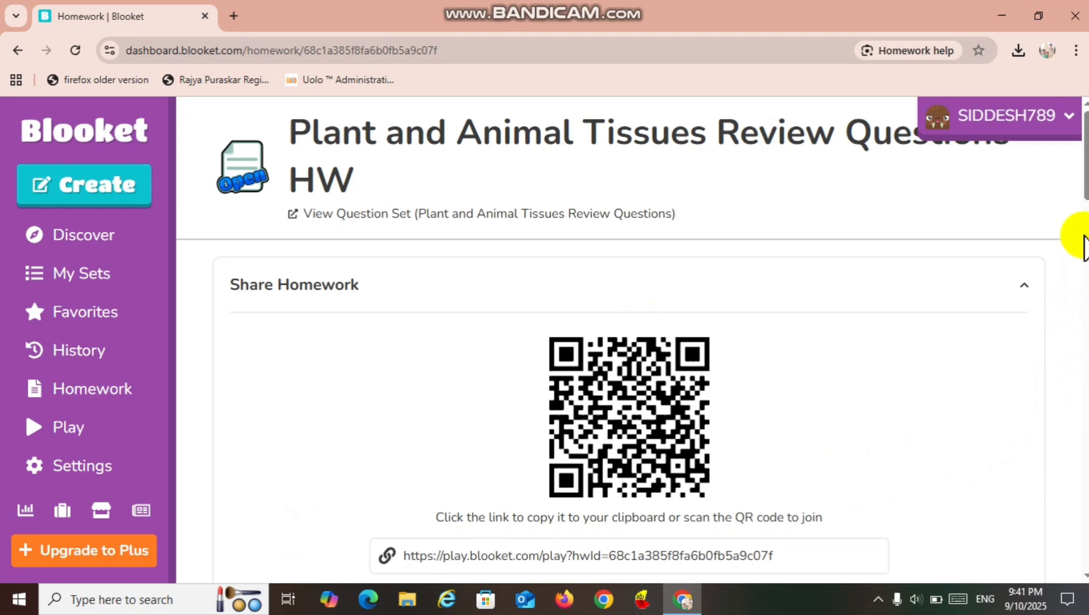
{"action": "mouse_move", "coordinate": [1087, 188]}
{"action": "left_mouse_down"}
{"action": "mouse_move", "coordinate": [1088, 234]}
{"action": "mouse_move", "coordinate": [1084, 196]}
{"action": "left_mouse_up"}
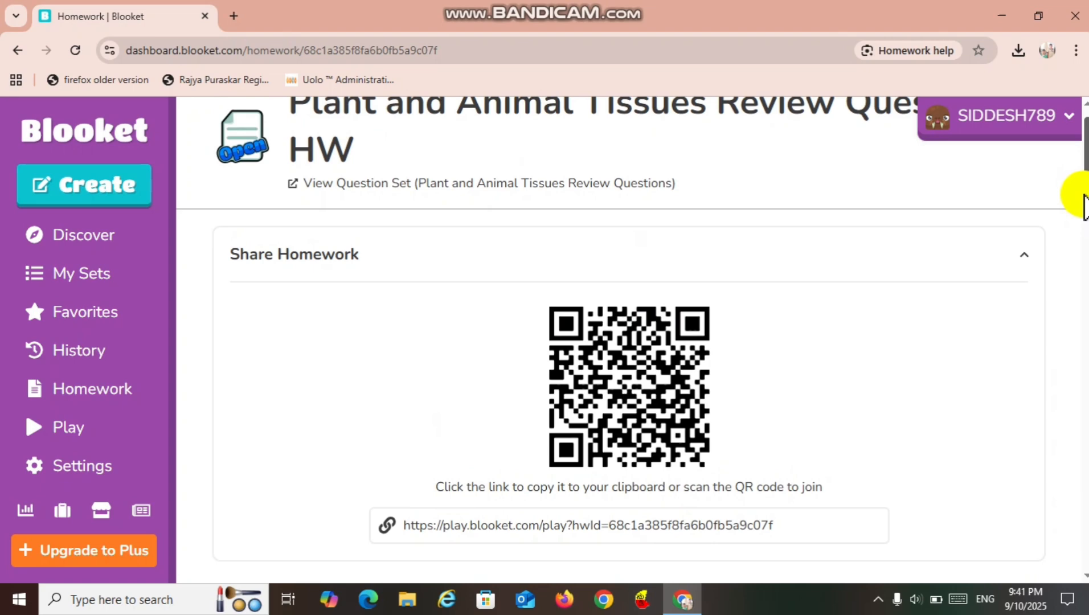
{"action": "left_click_drag", "start_coordinate": [1084, 195], "coordinate": [1043, 185]}
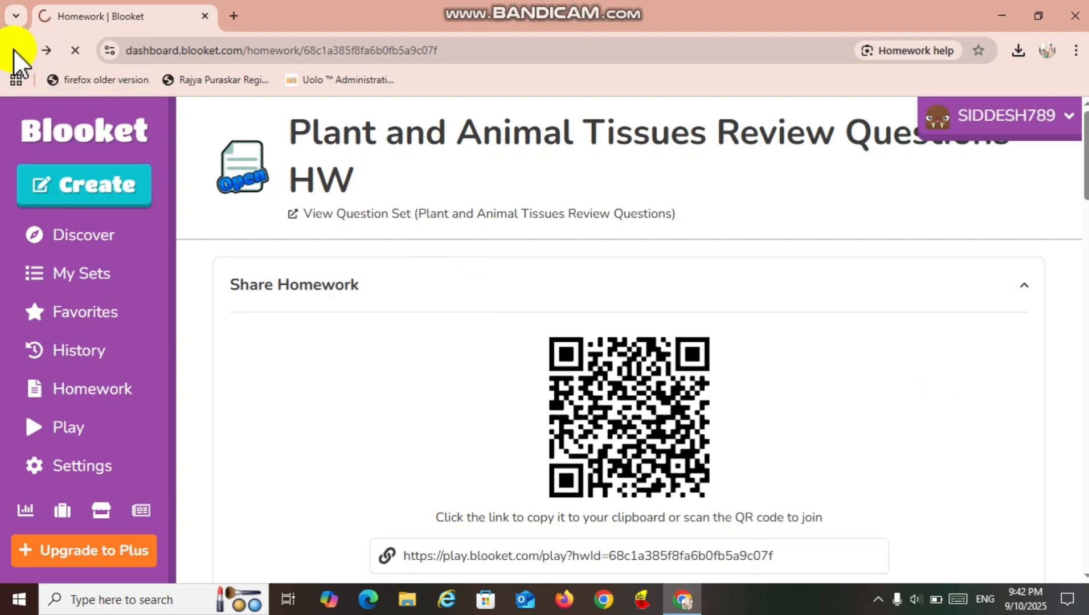
Return from Blooket to the Khan Academy teacher dashboard's class list and open the settings of the SCIENCE 8TH STD class.
{"action": "left_click", "coordinate": [13, 49]}
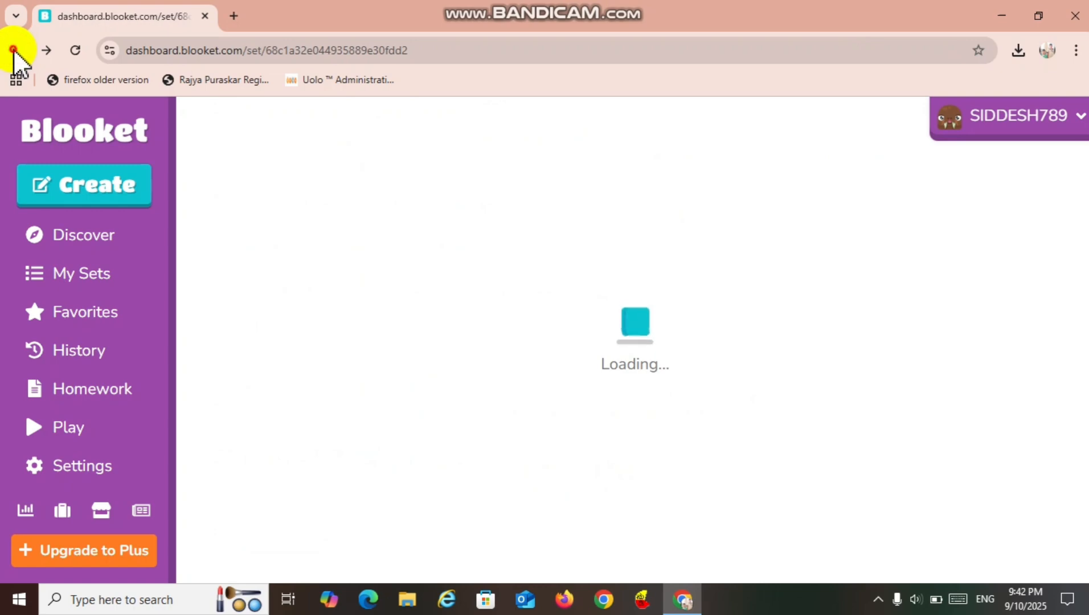
{"action": "left_click", "coordinate": [13, 49]}
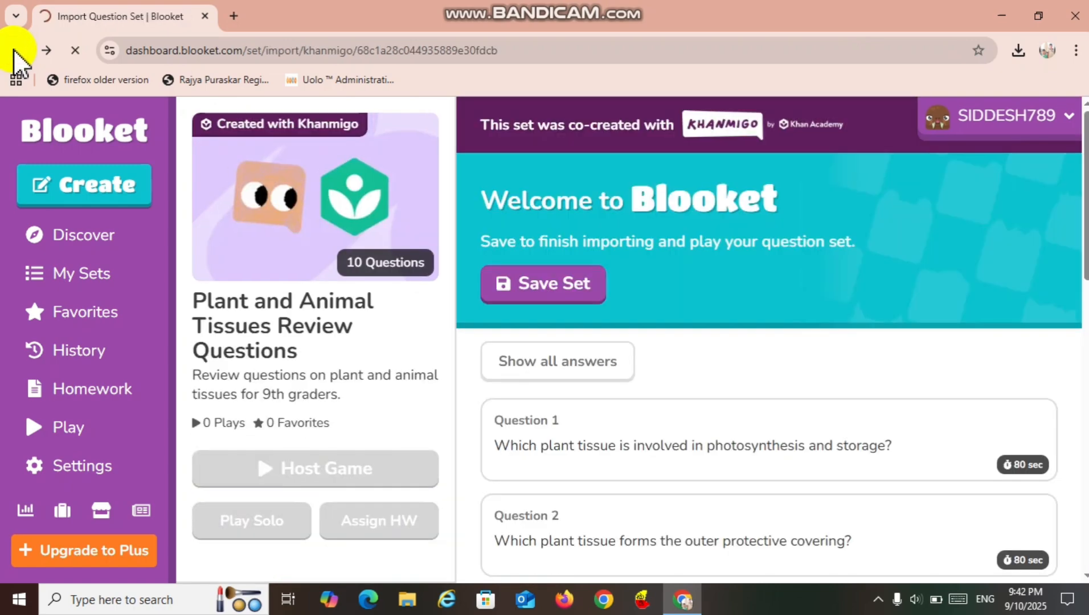
{"action": "left_click", "coordinate": [16, 50]}
{"action": "left_click", "coordinate": [251, 217]}
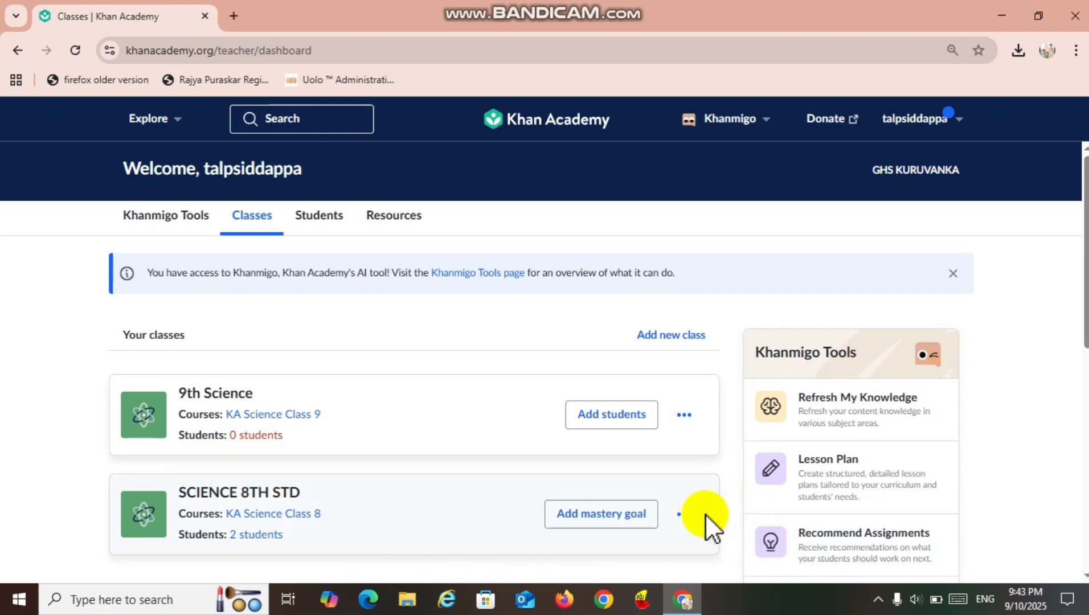
{"action": "left_click", "coordinate": [685, 515]}
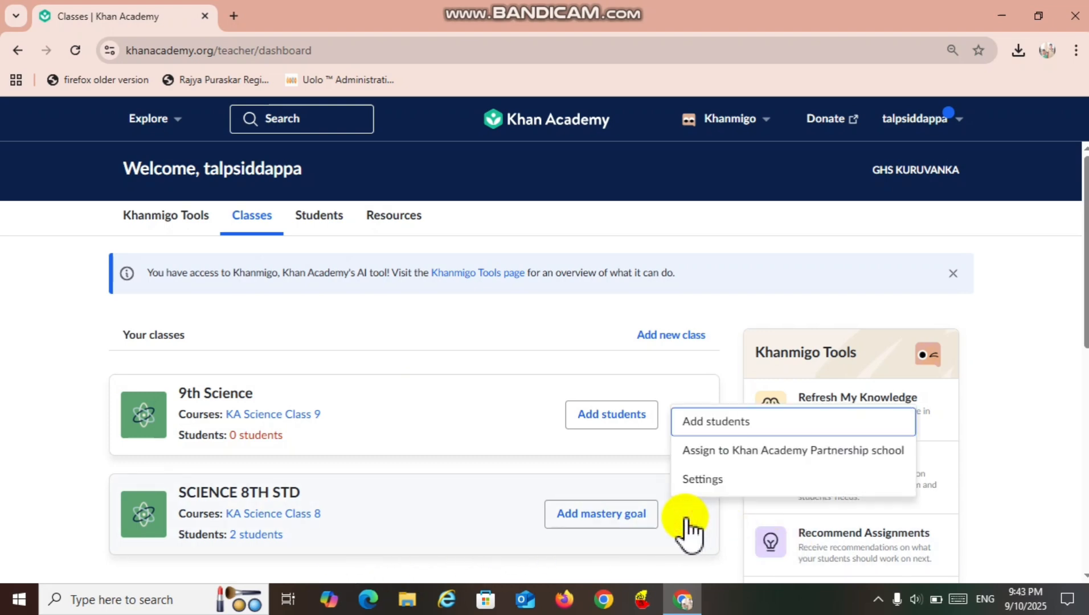
{"action": "left_click", "coordinate": [696, 480]}
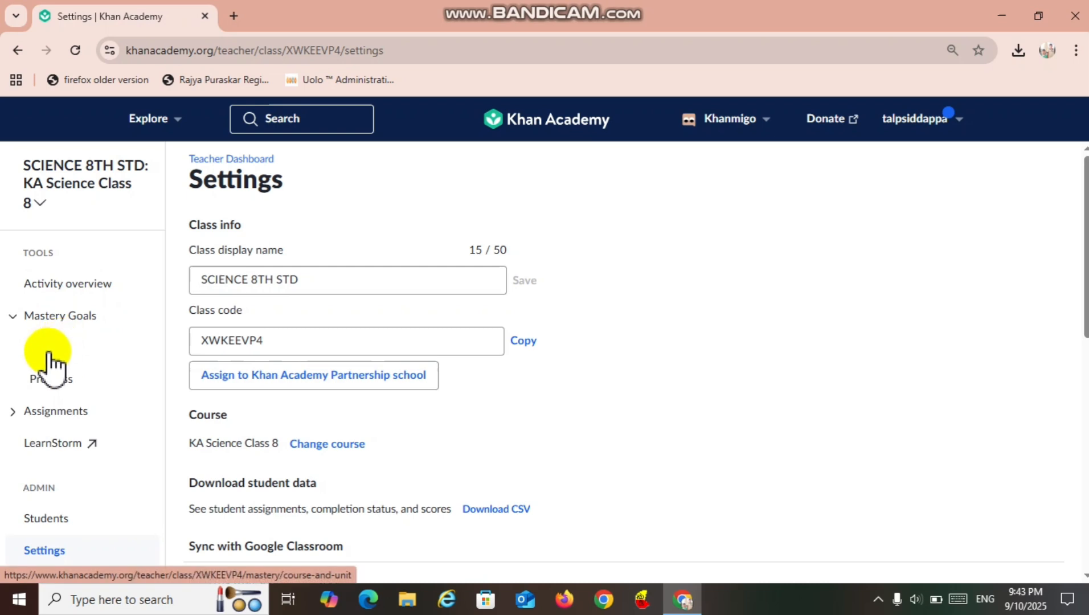
Create unit mastery goals for Crop Production and Management and Microorganisms: Friend and Foe, and view the first goal's options.
{"action": "left_click", "coordinate": [49, 356]}
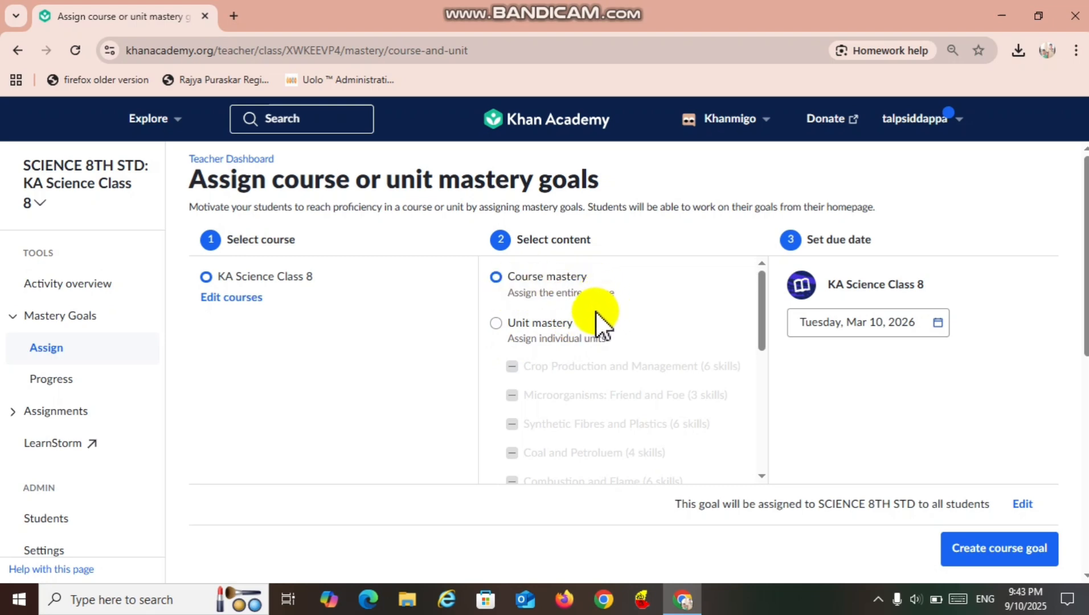
{"action": "left_click", "coordinate": [498, 325]}
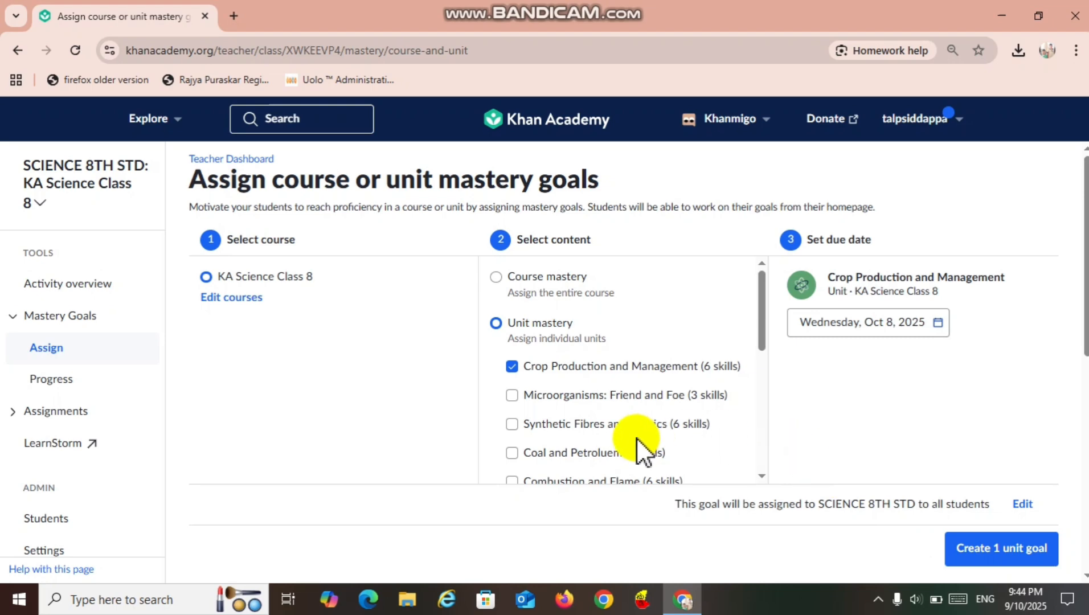
{"action": "left_click", "coordinate": [512, 395]}
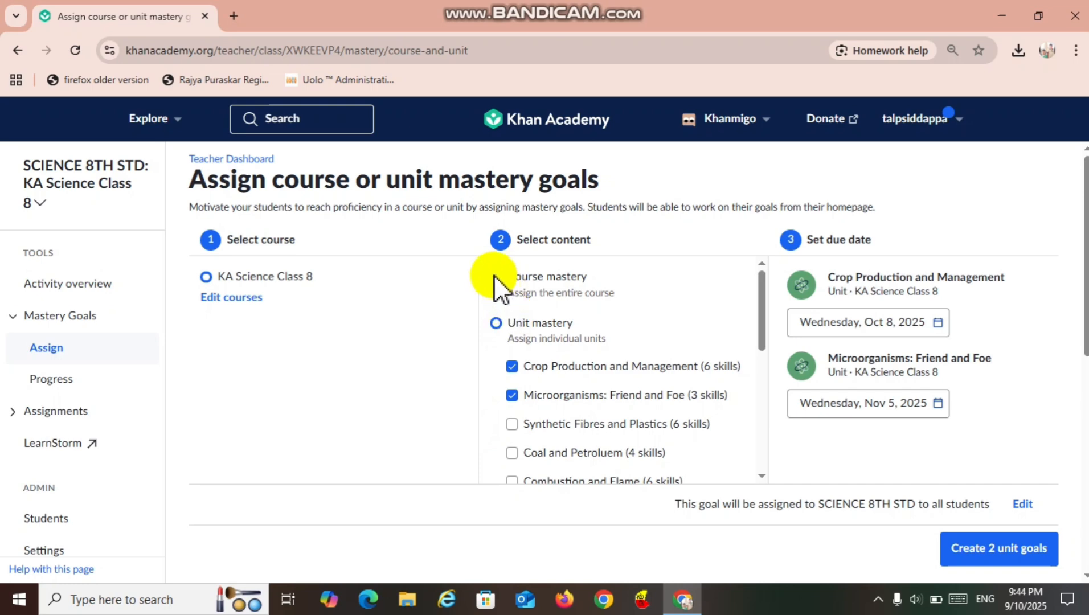
{"action": "left_click", "coordinate": [1007, 556]}
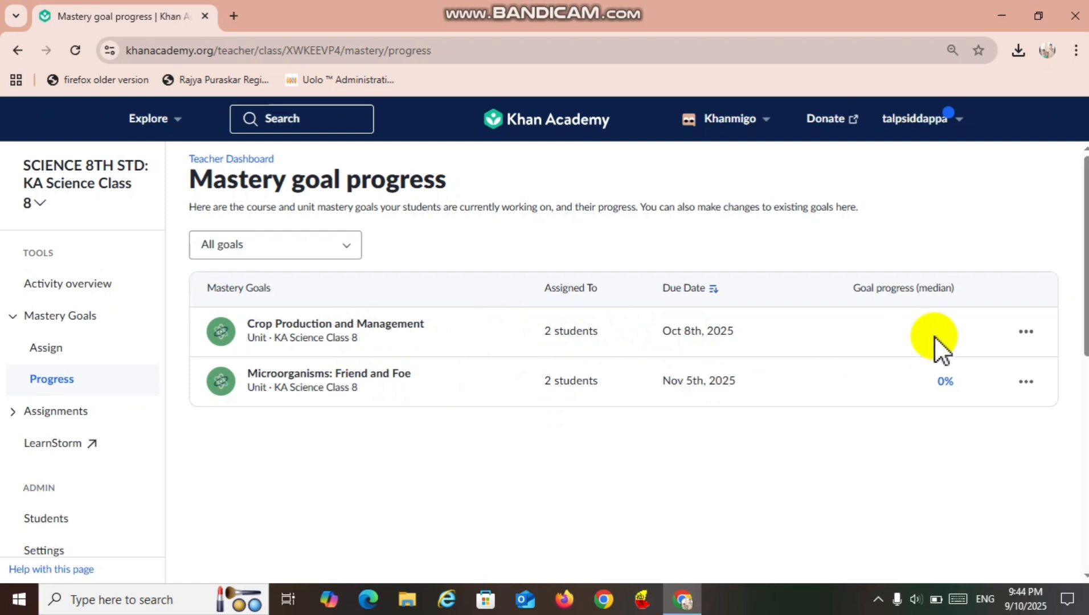
{"action": "left_click", "coordinate": [1030, 332]}
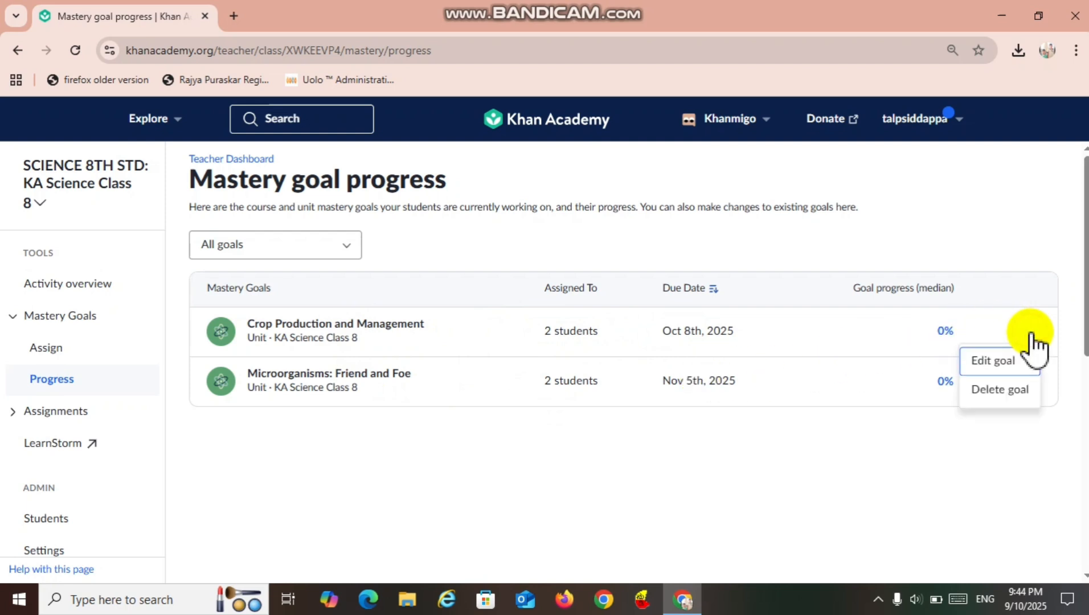
{"action": "left_click", "coordinate": [846, 461]}
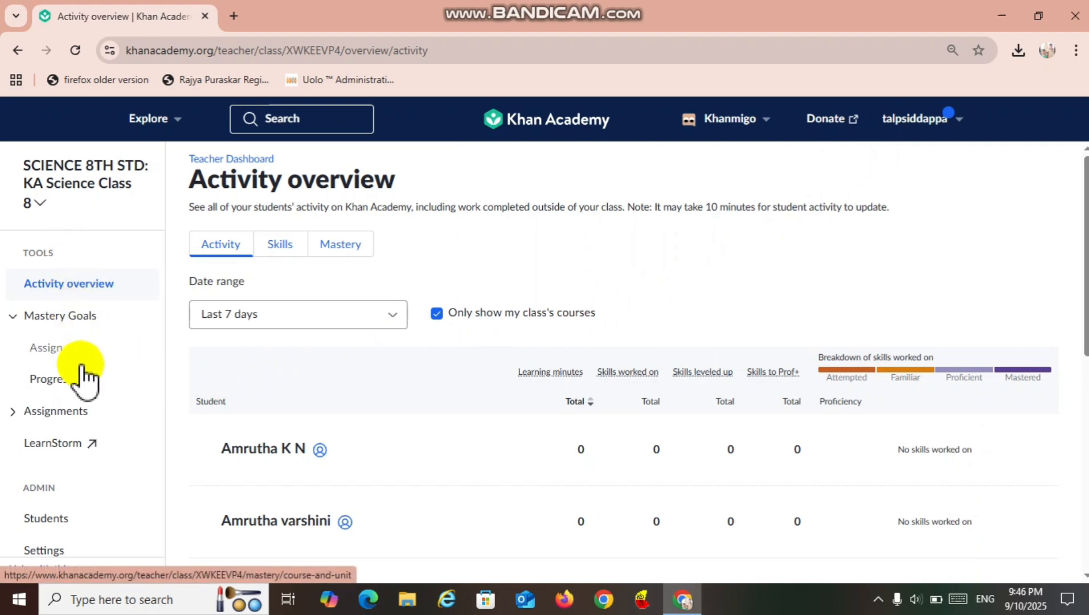
Open the class's assignable content and preview the Types of Crops Kharif and Rabi video in the Crop Production and Management unit.
{"action": "left_click", "coordinate": [57, 411]}
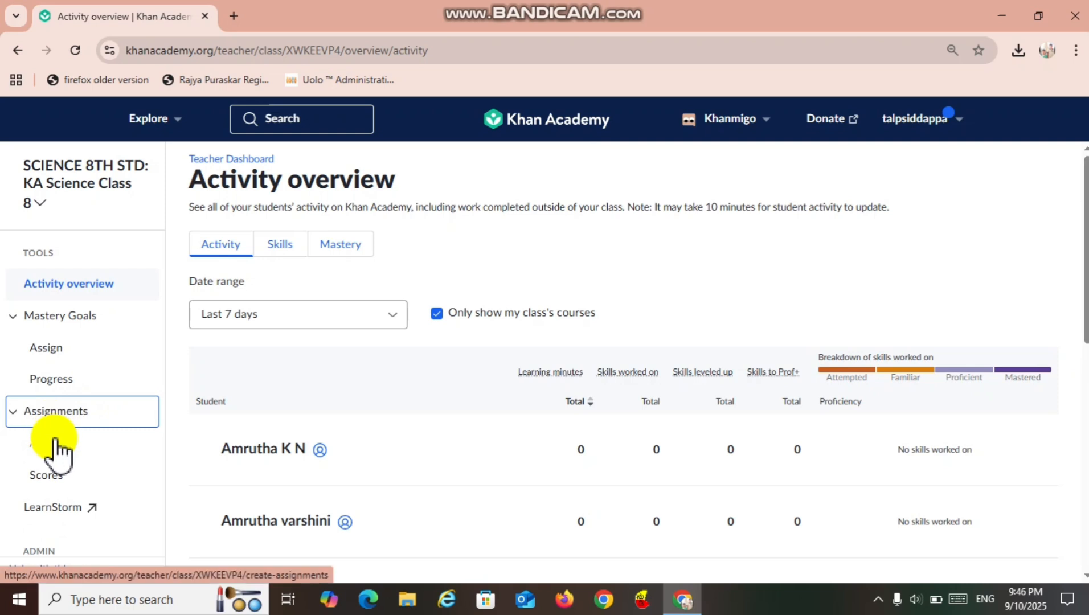
{"action": "left_click", "coordinate": [56, 445]}
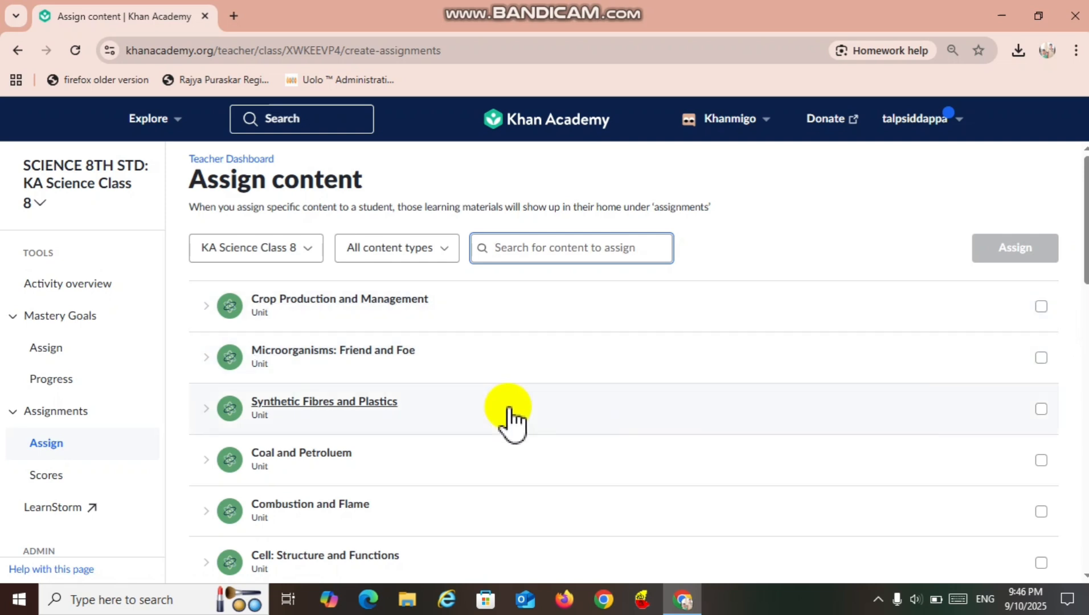
{"action": "left_click", "coordinate": [369, 308]}
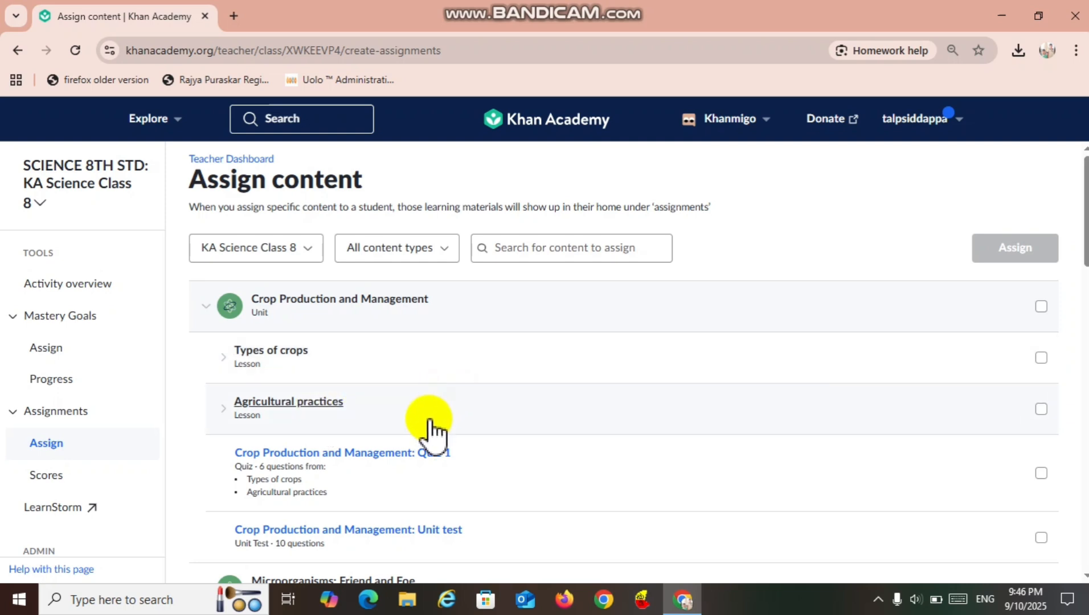
{"action": "left_click", "coordinate": [280, 362]}
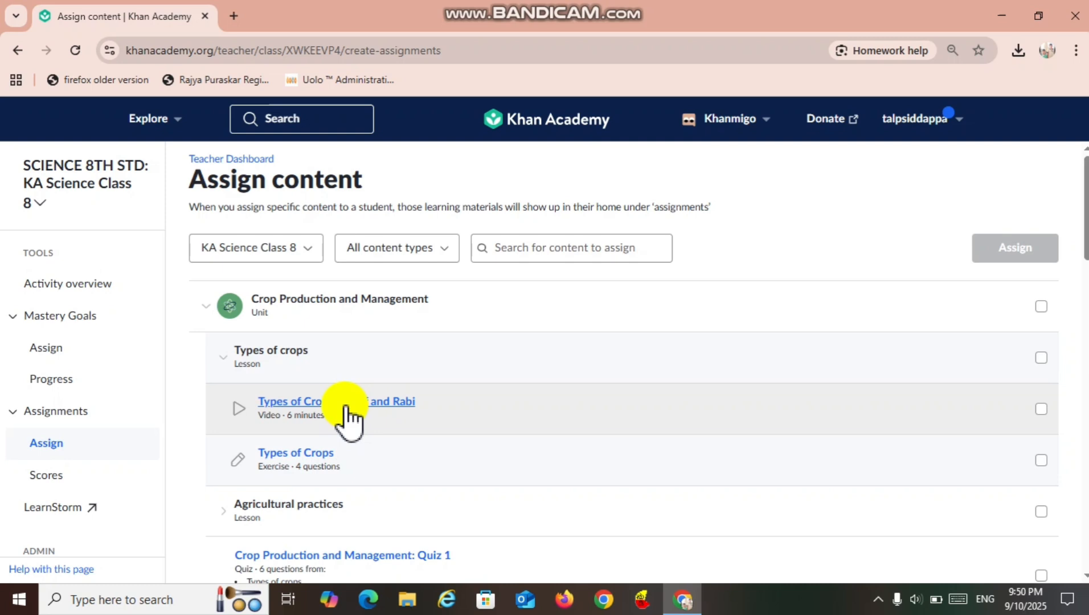
{"action": "left_click", "coordinate": [346, 406]}
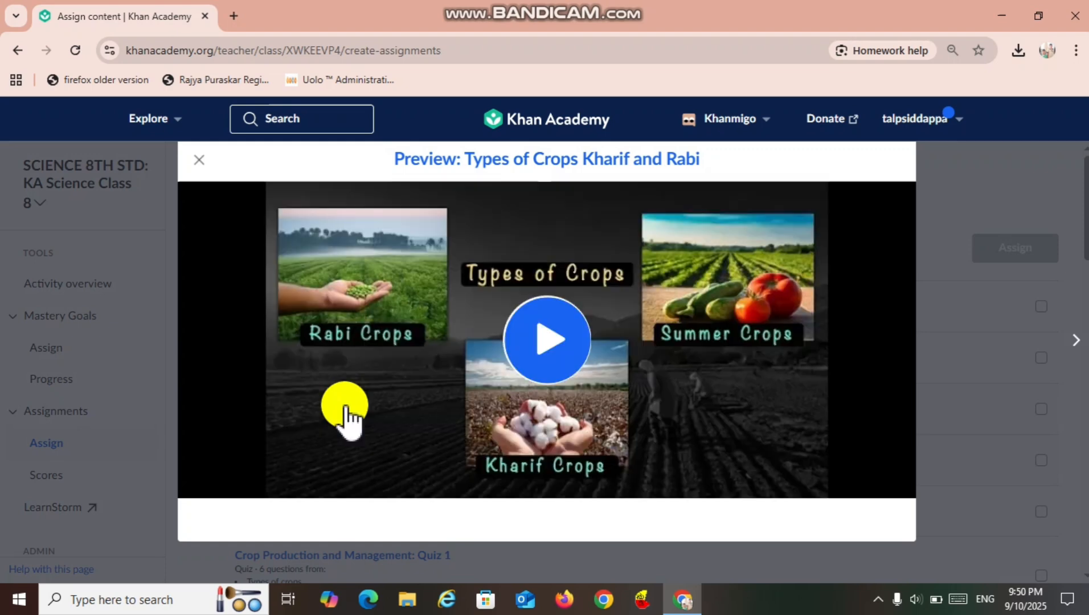
{"action": "left_click", "coordinate": [538, 364]}
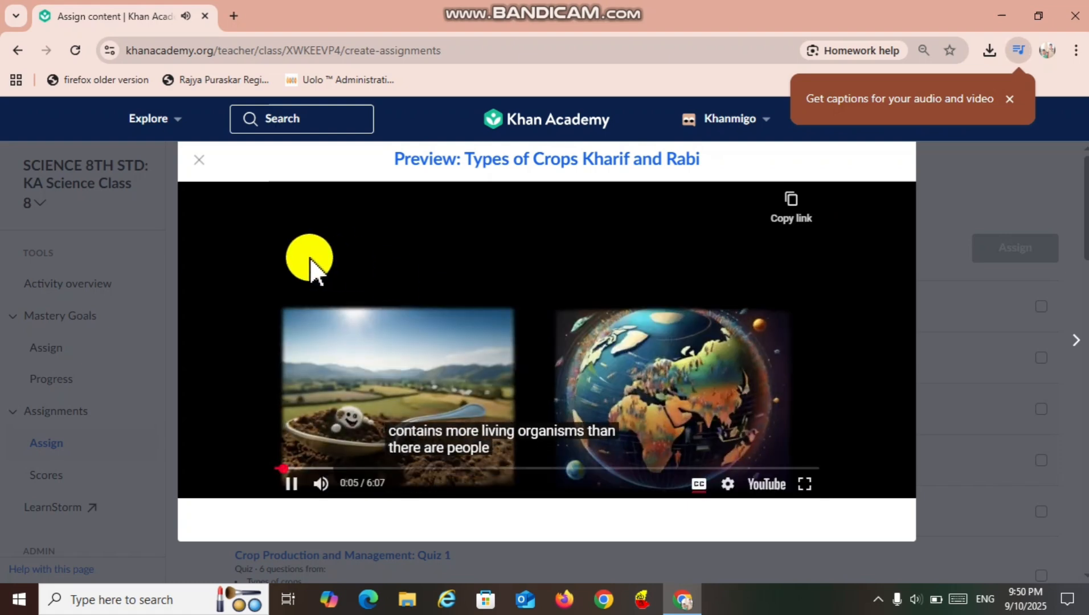
{"action": "left_click", "coordinate": [201, 165]}
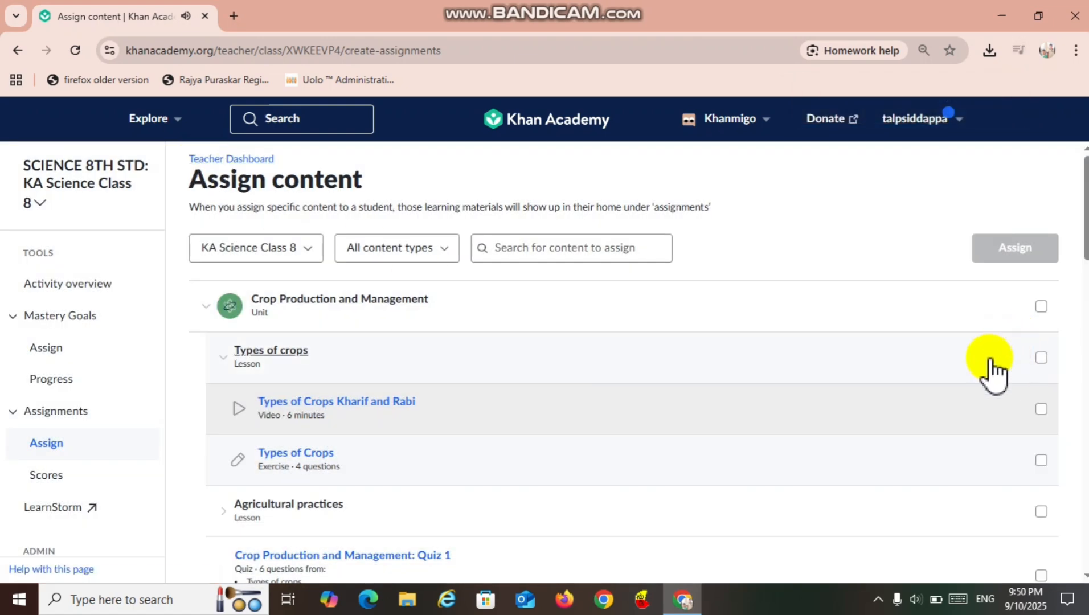
Try to assign all content of the Crop Production and Management unit.
{"action": "left_click", "coordinate": [1042, 306]}
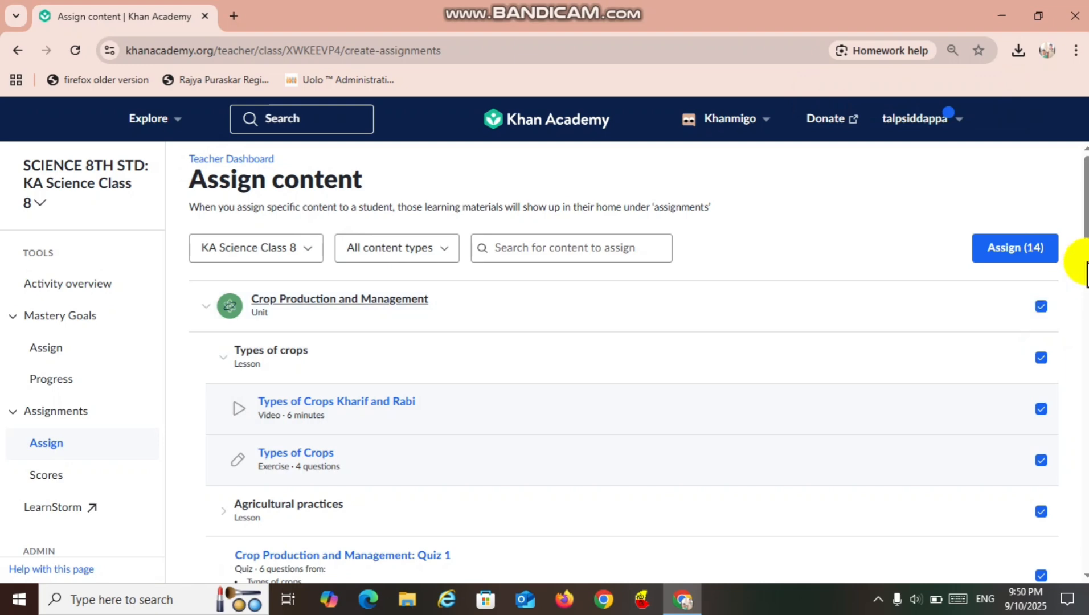
{"action": "scroll", "coordinate": [1084, 254], "scroll_direction": "down", "scroll_amount": 10}
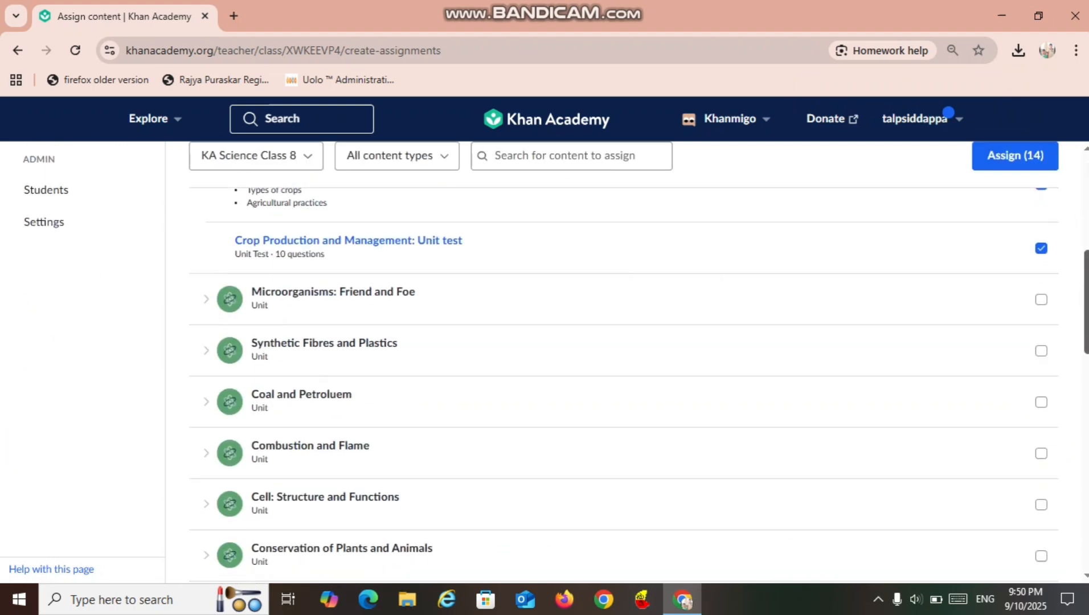
{"action": "scroll", "coordinate": [624, 371], "scroll_direction": "down", "scroll_amount": 8}
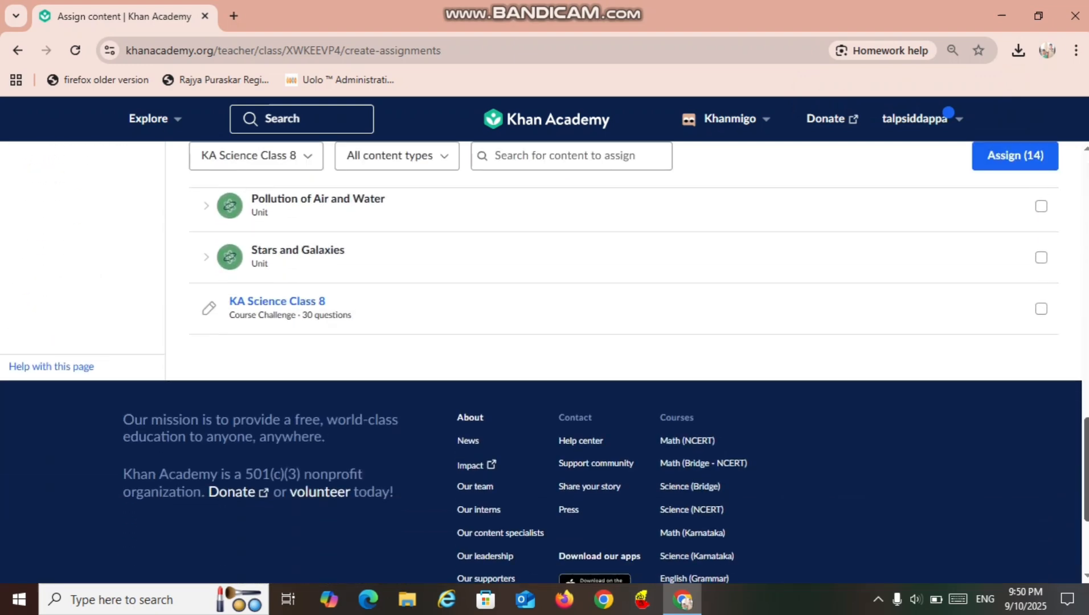
{"action": "scroll", "coordinate": [624, 370], "scroll_direction": "up", "scroll_amount": 15}
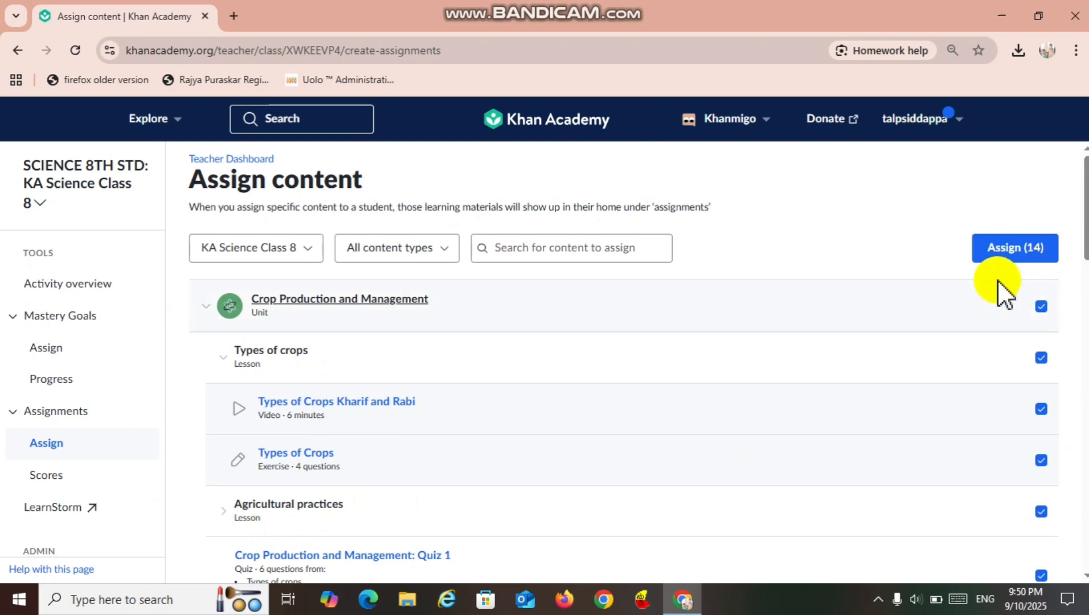
{"action": "left_click", "coordinate": [1011, 251]}
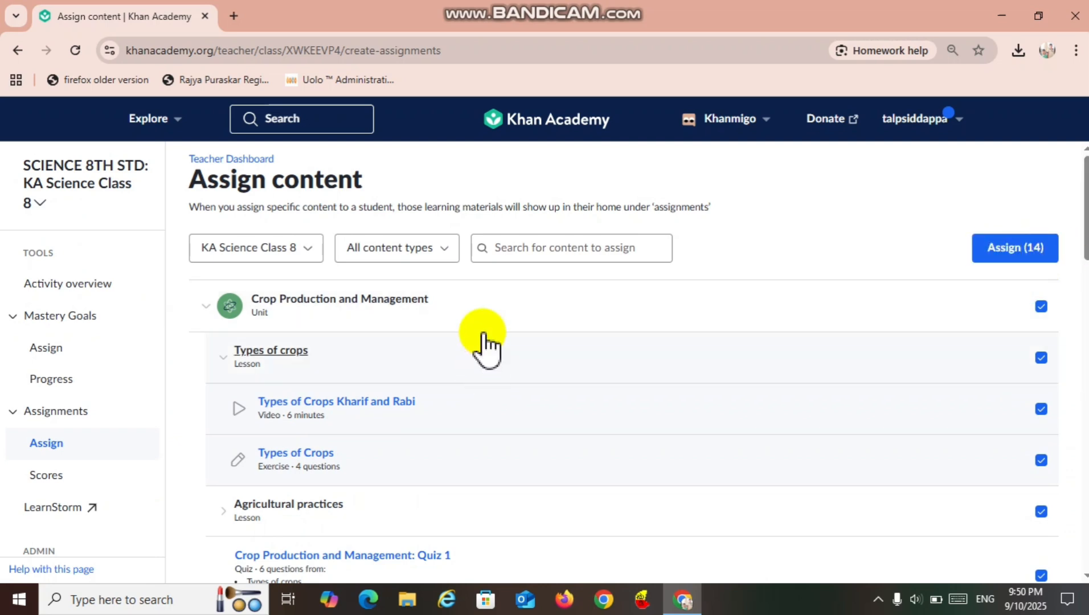
Filter the assignable content to Unit Test and open the Crop Production and Management unit test.
{"action": "left_click", "coordinate": [447, 257]}
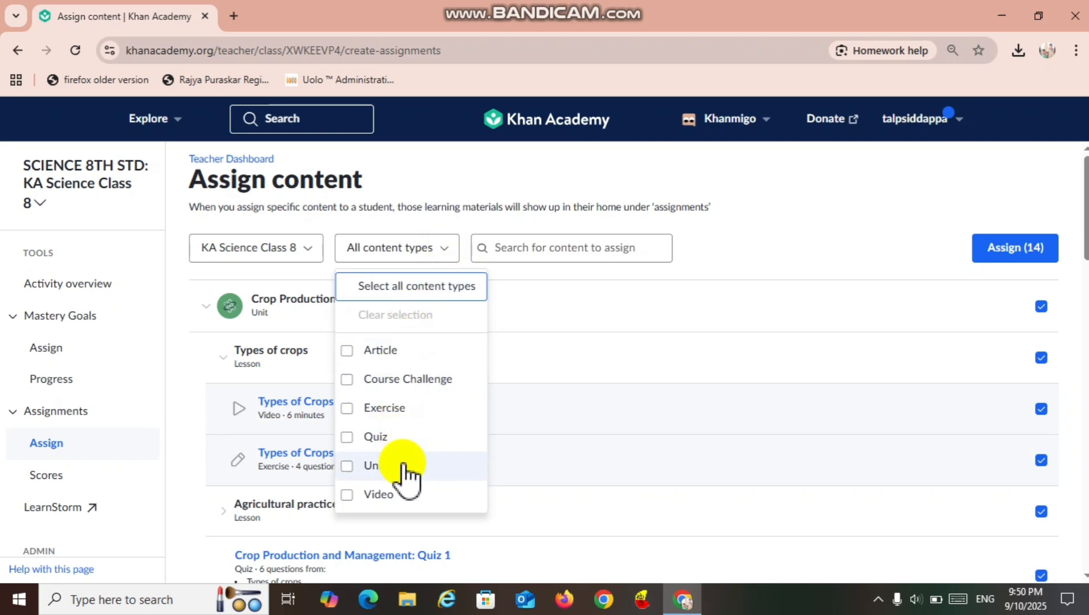
{"action": "left_click", "coordinate": [350, 469]}
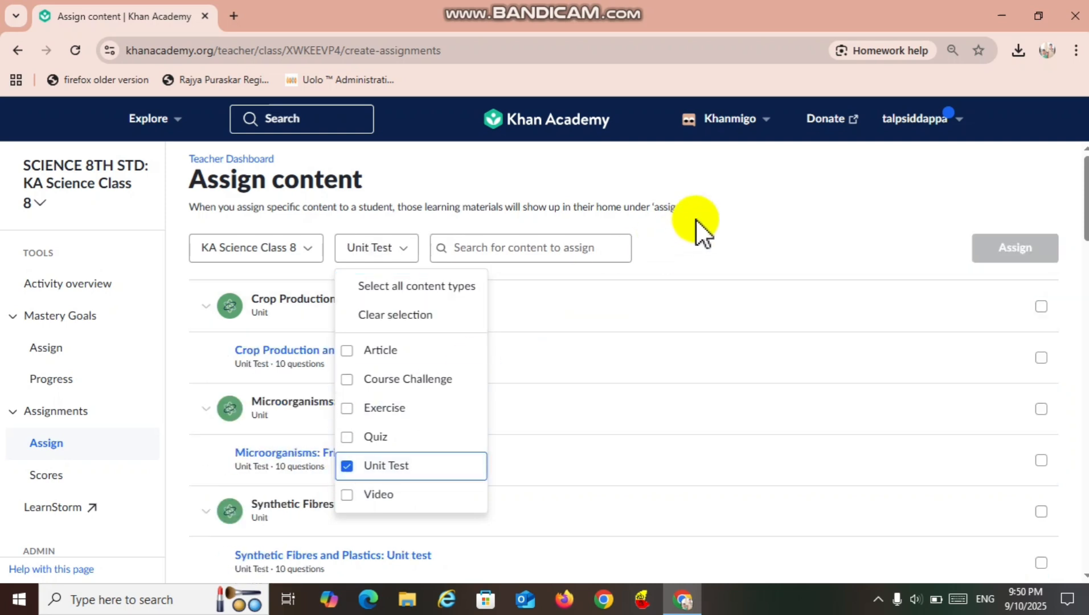
{"action": "left_click", "coordinate": [741, 238]}
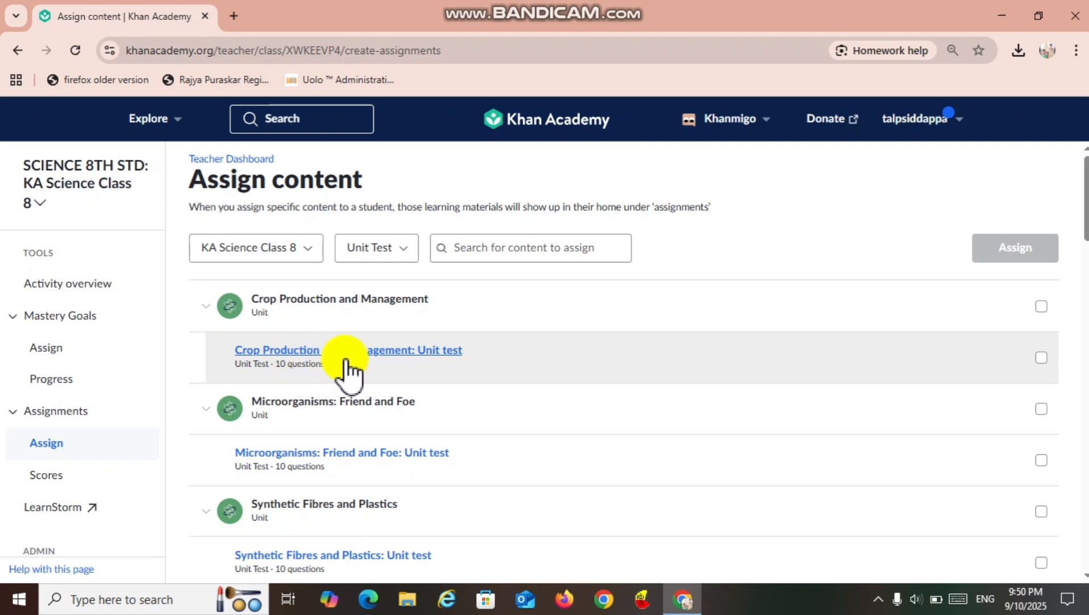
{"action": "left_click", "coordinate": [394, 351]}
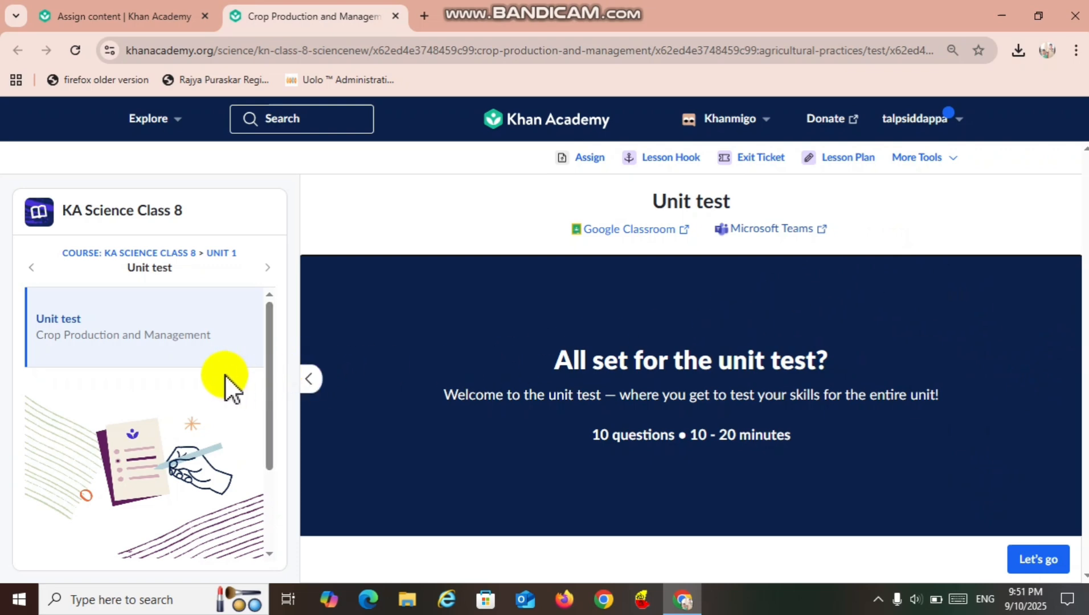
From the Crop Production and Management unit page, assign the unit mastery goal to all SCIENCE 8TH STD students, due October 8.
{"action": "left_click", "coordinate": [215, 254]}
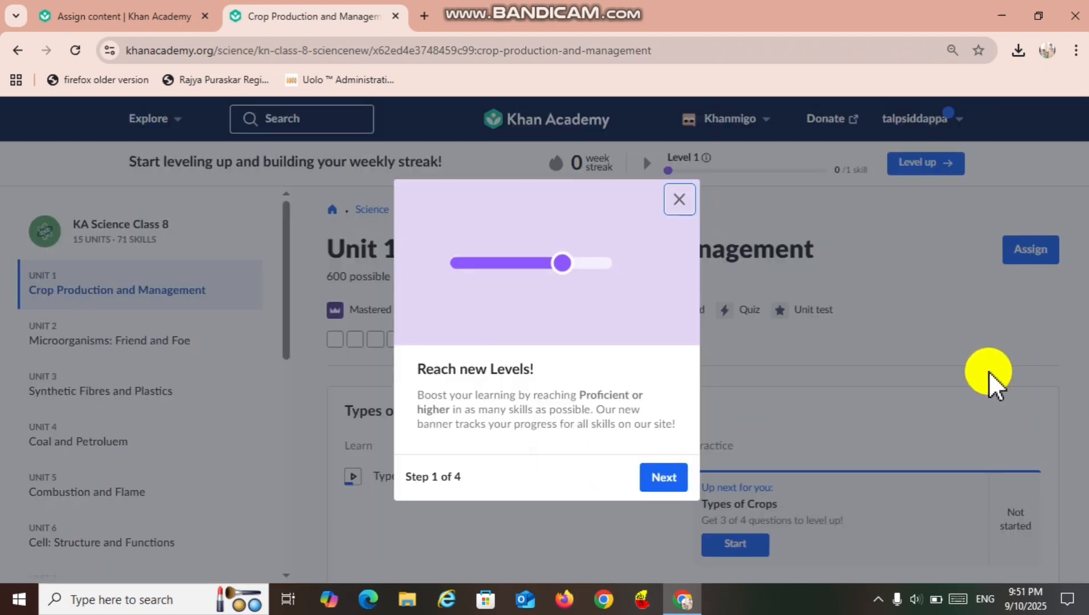
{"action": "left_click", "coordinate": [680, 199]}
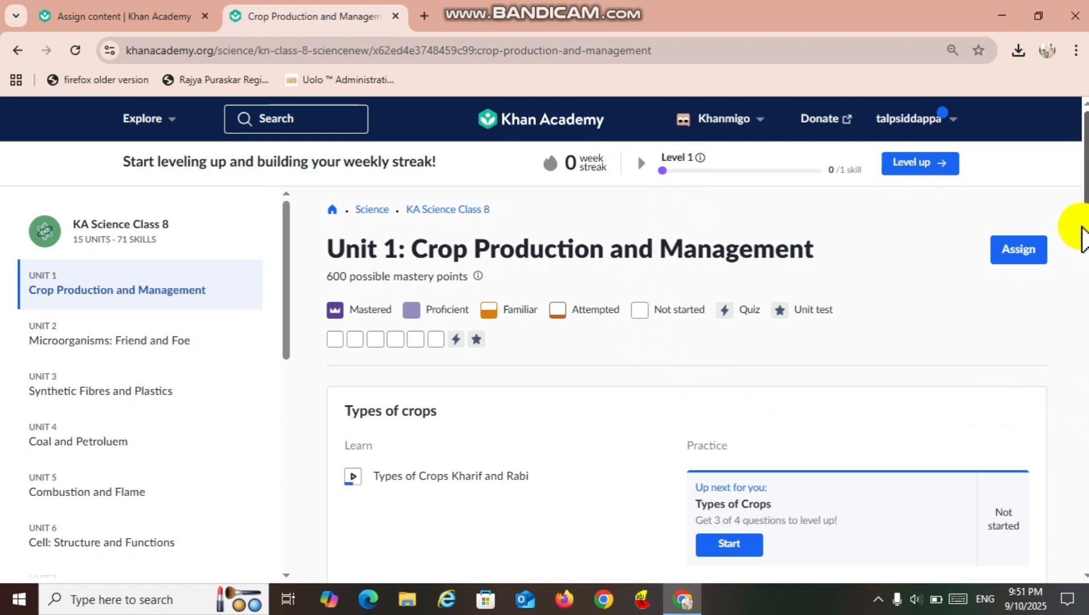
{"action": "left_click_drag", "start_coordinate": [1087, 225], "coordinate": [1087, 356]}
{"action": "left_click_drag", "start_coordinate": [1087, 305], "coordinate": [1085, 182]}
{"action": "left_click", "coordinate": [1022, 256]}
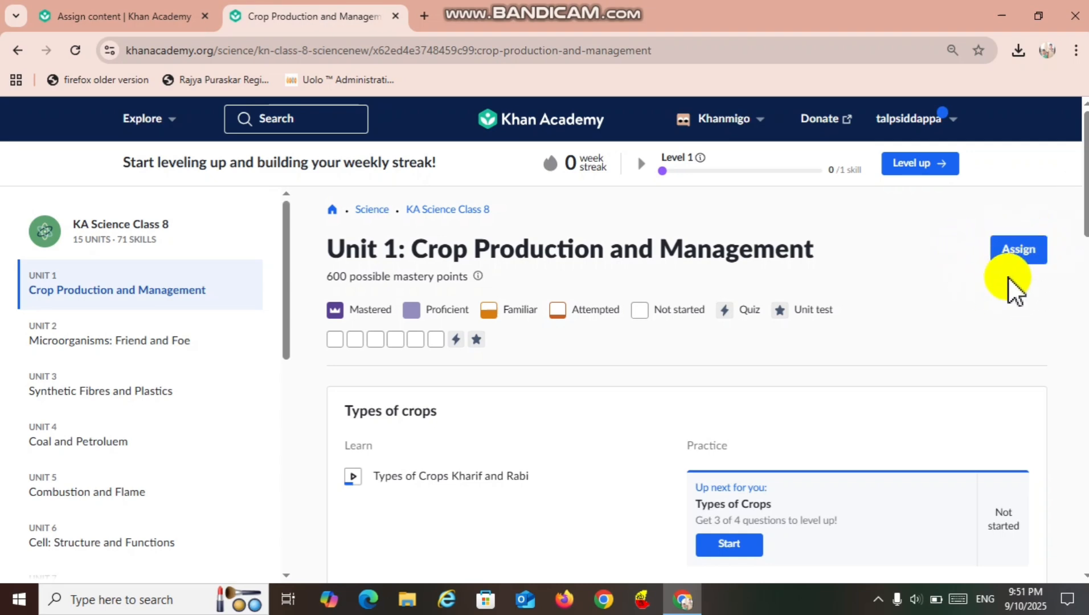
{"action": "left_click", "coordinate": [1019, 250]}
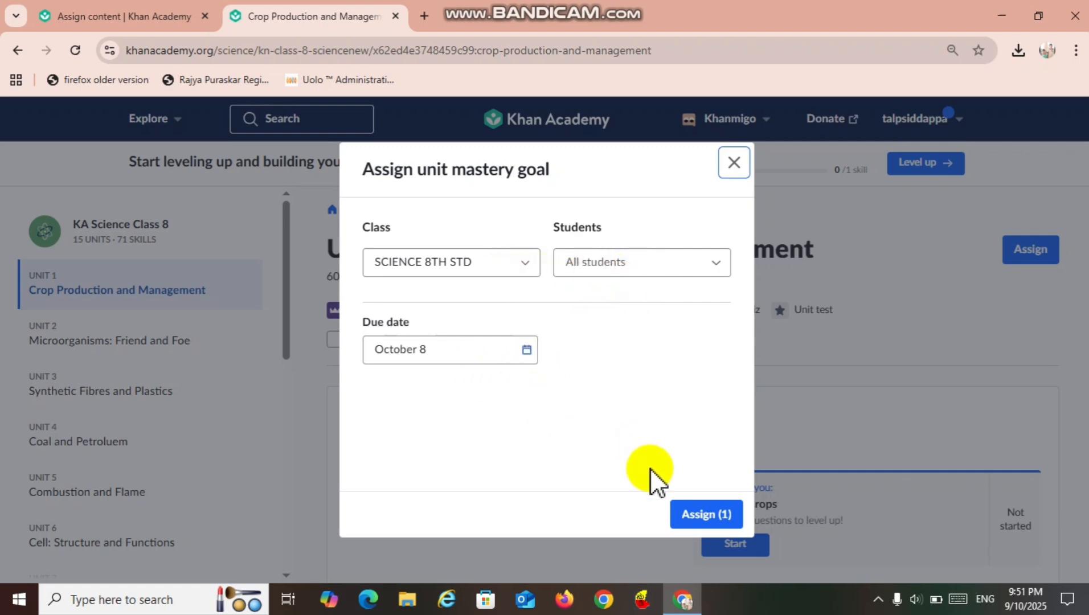
{"action": "left_click", "coordinate": [690, 506]}
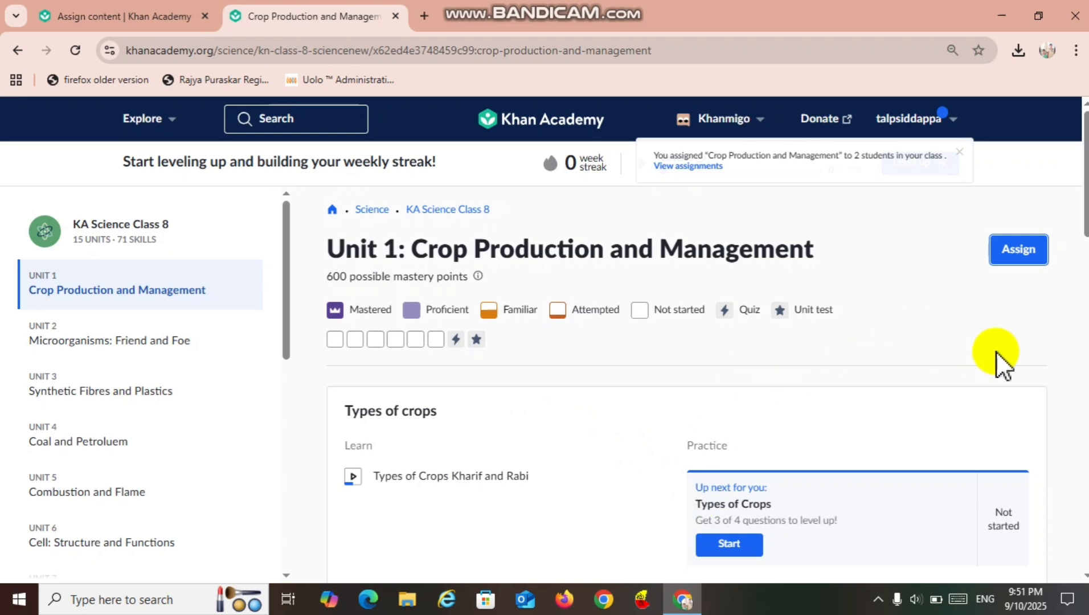
{"action": "mouse_move", "coordinate": [1085, 226]}
{"action": "left_mouse_down"}
{"action": "mouse_move", "coordinate": [1078, 450]}
{"action": "mouse_move", "coordinate": [1078, 228]}
{"action": "left_mouse_up"}
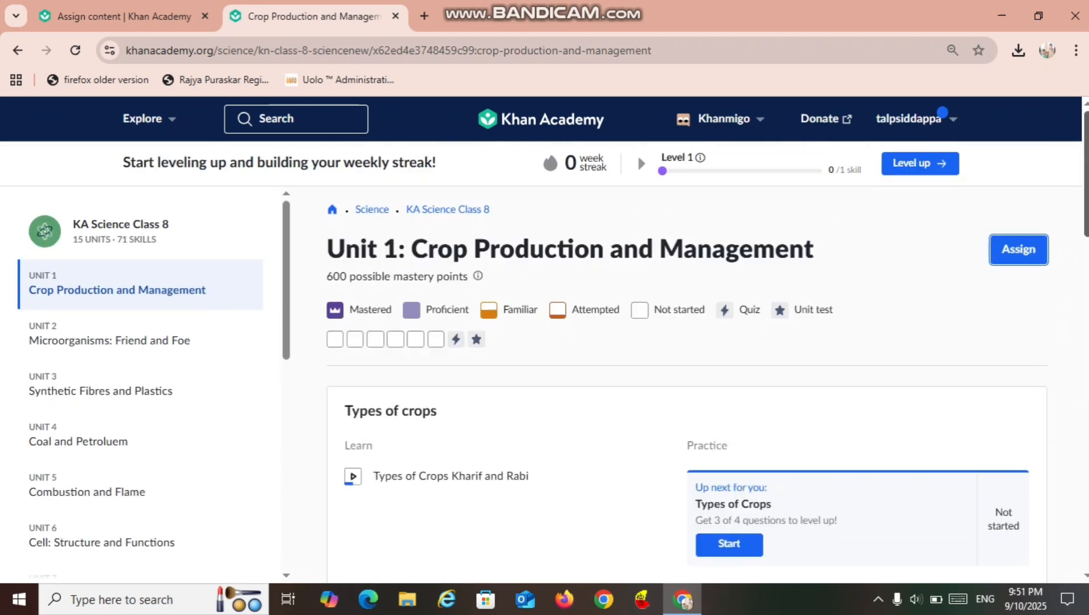